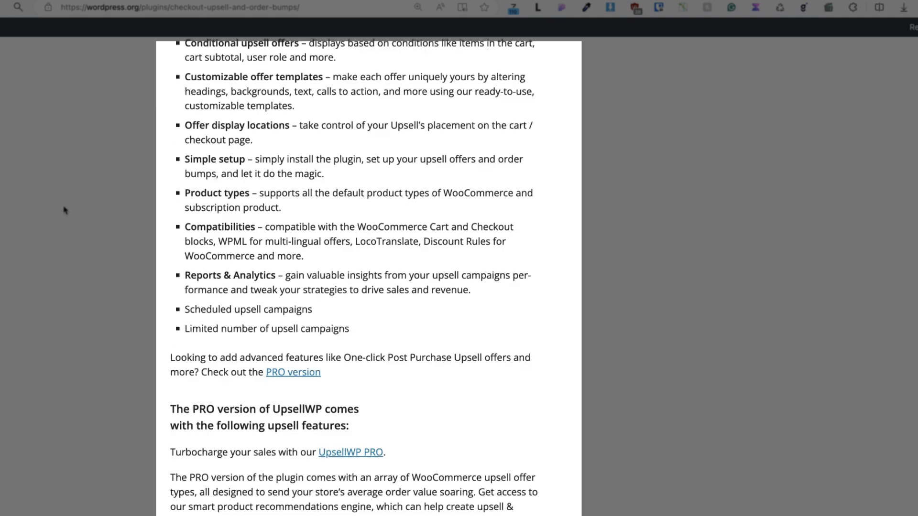
Read through the plugin page's feature lists for the free and PRO versions of UpsellWP
{"action": "scroll", "coordinate": [66, 211], "scroll_direction": "down", "scroll_amount": 6}
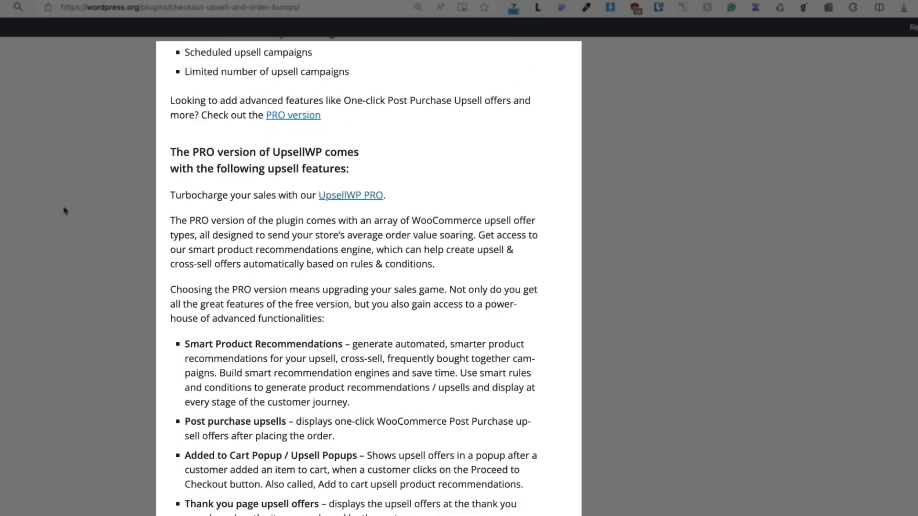
{"action": "scroll", "coordinate": [64, 211], "scroll_direction": "down", "scroll_amount": 2}
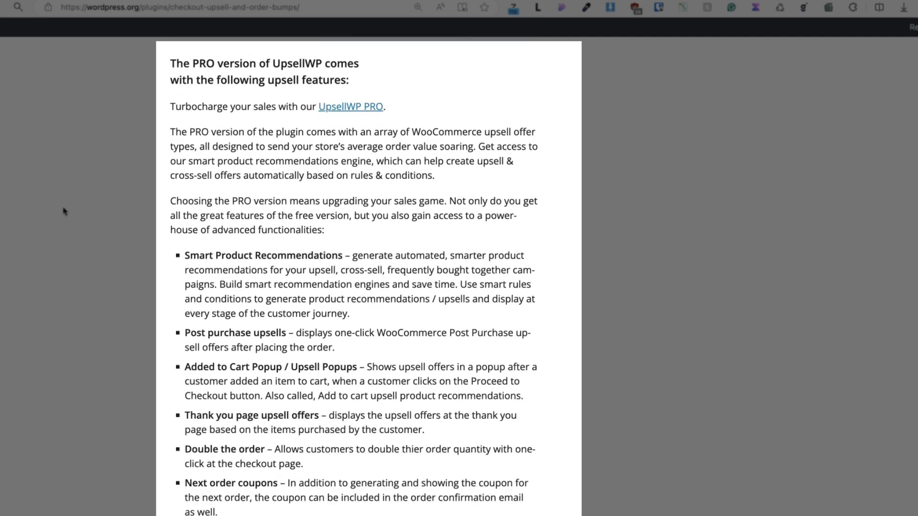
{"action": "scroll", "coordinate": [64, 211], "scroll_direction": "down", "scroll_amount": 3}
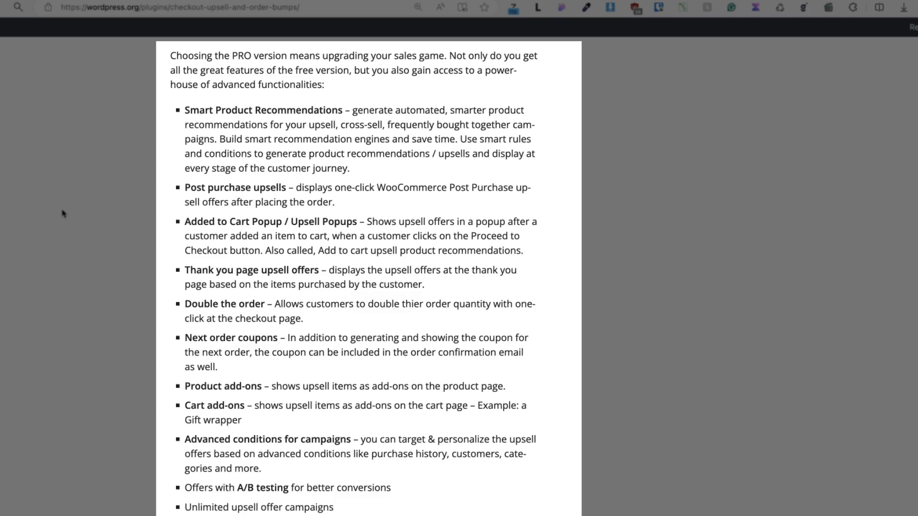
{"action": "scroll", "coordinate": [63, 217], "scroll_direction": "down", "scroll_amount": 2}
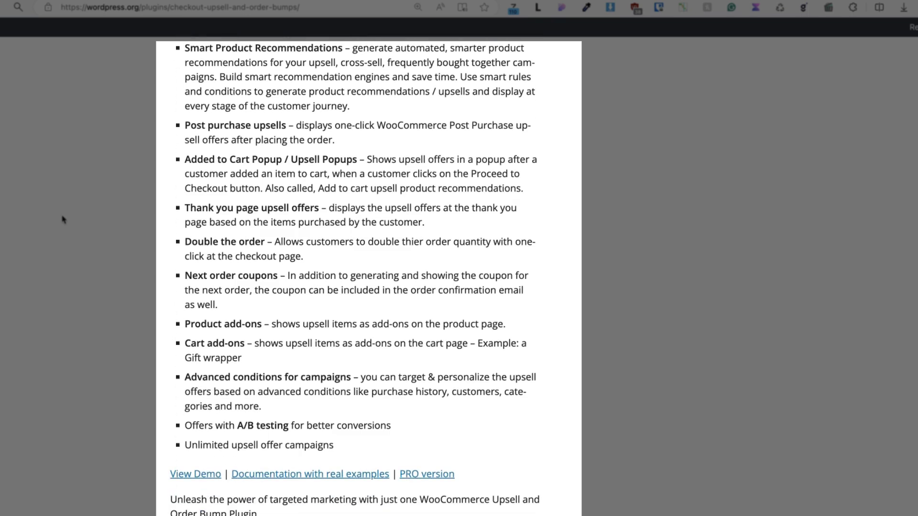
{"action": "scroll", "coordinate": [63, 220], "scroll_direction": "down", "scroll_amount": 2}
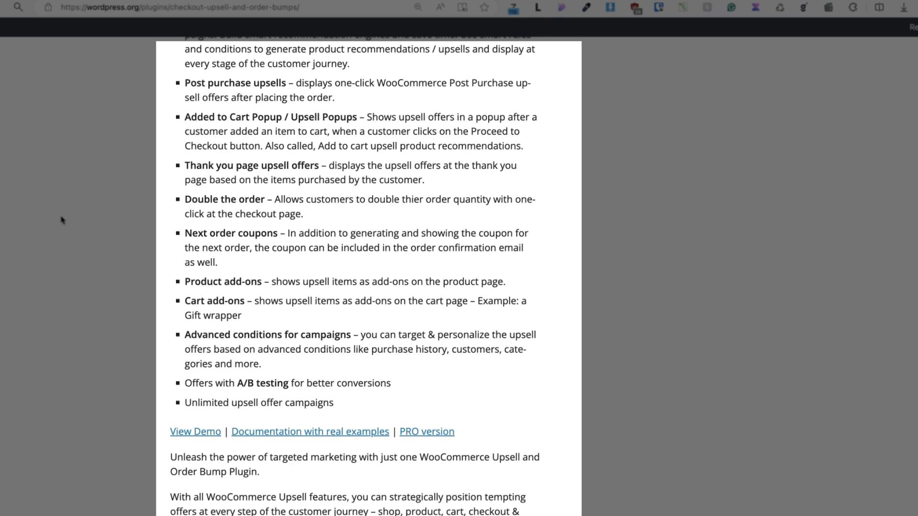
{"action": "scroll", "coordinate": [62, 220], "scroll_direction": "down", "scroll_amount": 3}
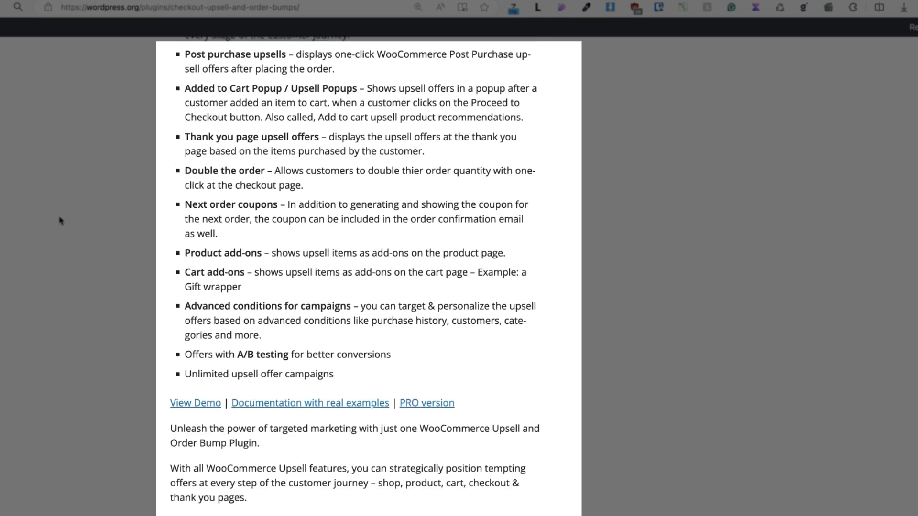
{"action": "scroll", "coordinate": [61, 219], "scroll_direction": "down", "scroll_amount": 1}
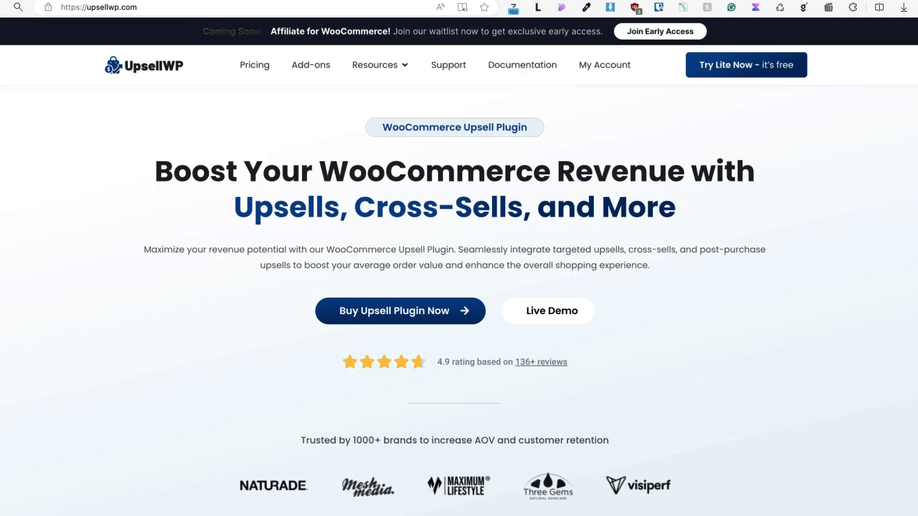
Open the UpsellWP website's pricing page and review the Starter, Professional and Agency plans
{"action": "left_click", "coordinate": [255, 66]}
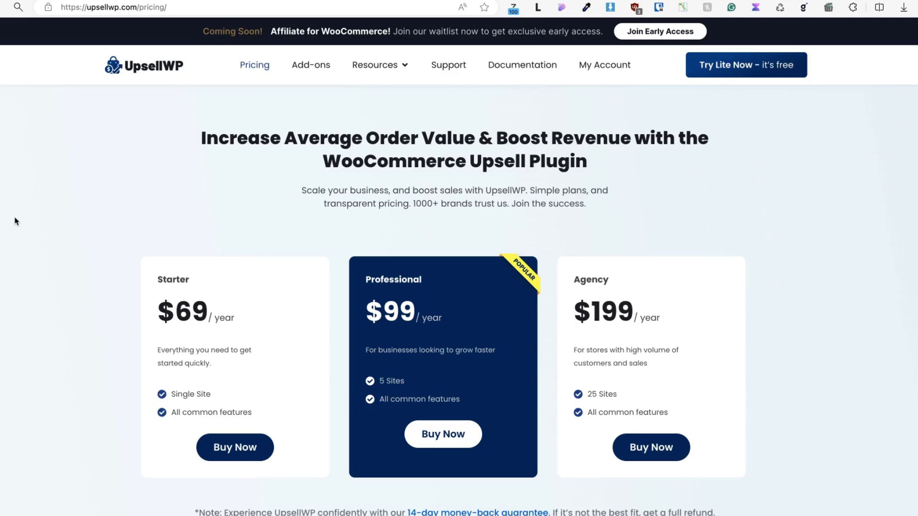
{"action": "scroll", "coordinate": [16, 221], "scroll_direction": "down", "scroll_amount": 1}
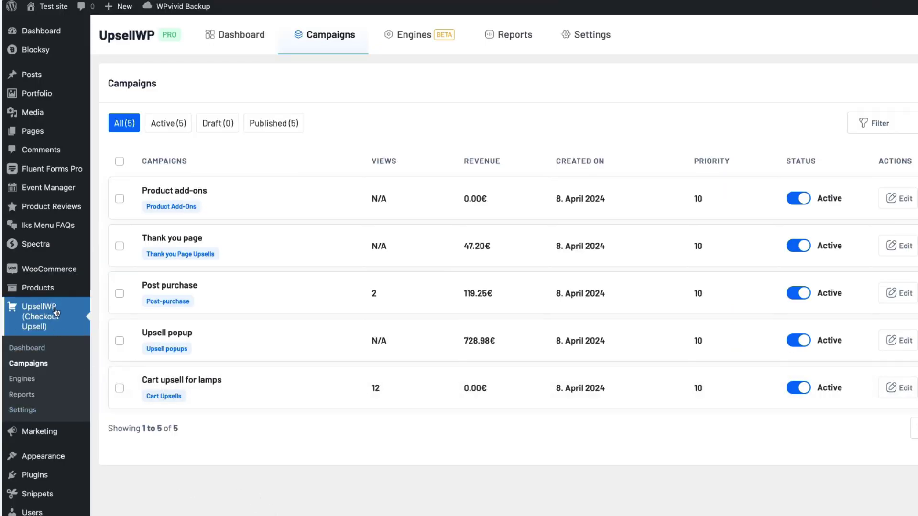
View the UpsellWP reports, and look at the engine types and the setup form for a Product recommendation engine
{"action": "left_click", "coordinate": [21, 395]}
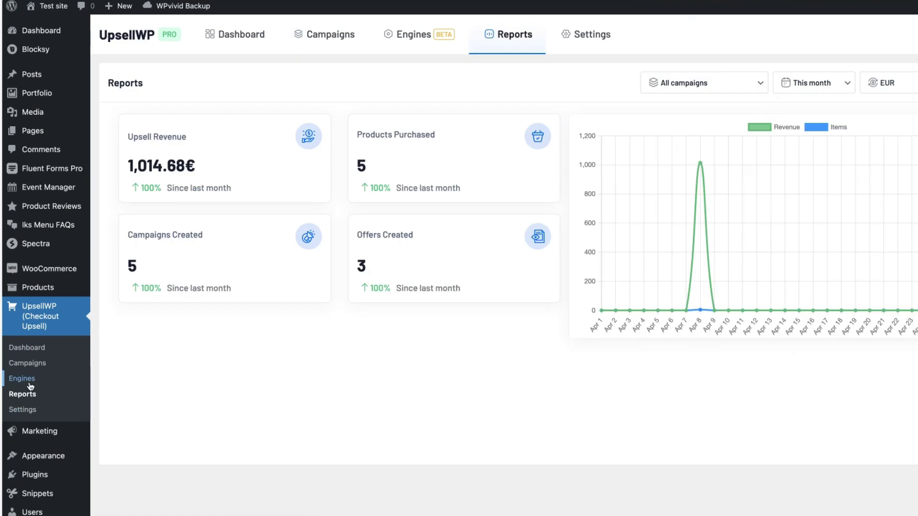
{"action": "left_click", "coordinate": [22, 380]}
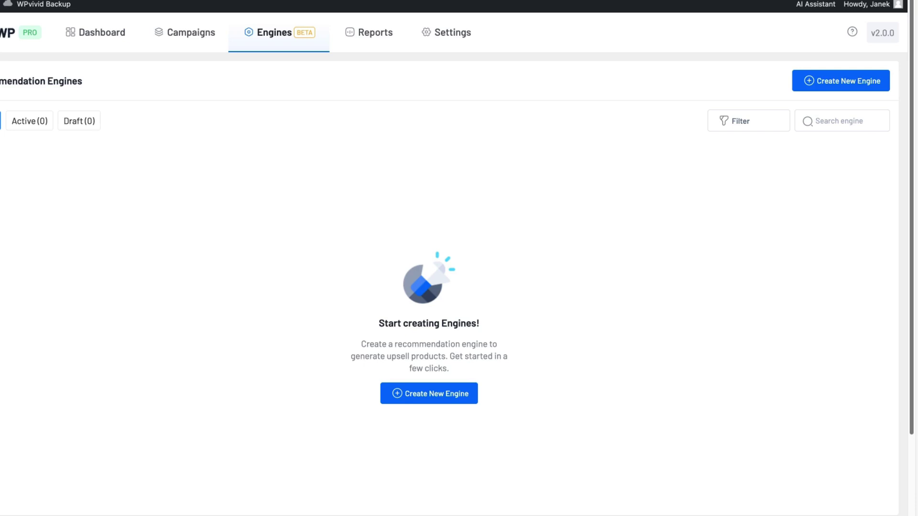
{"action": "left_click", "coordinate": [836, 85]}
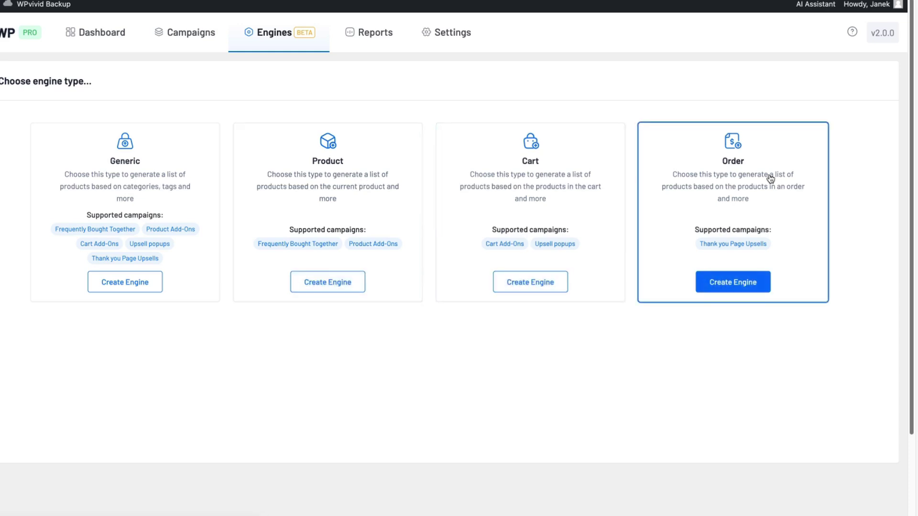
{"action": "left_click", "coordinate": [337, 172]}
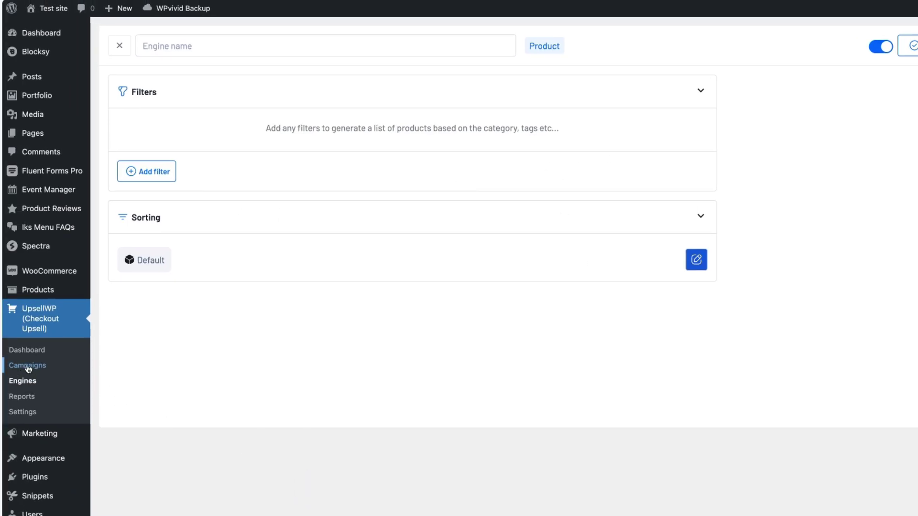
Return to the campaigns list and inspect the Thank you page campaign's report and the Product add-ons campaign's extra actions
{"action": "left_click", "coordinate": [27, 366]}
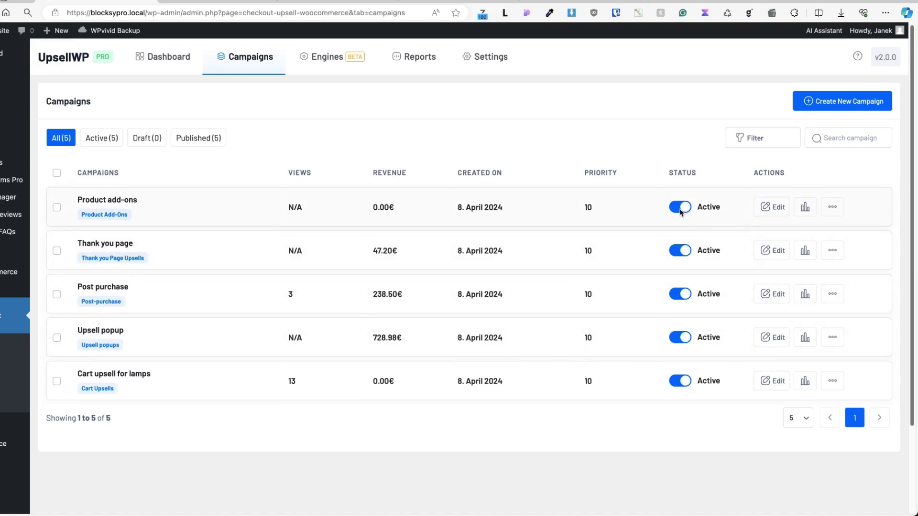
{"action": "left_click", "coordinate": [806, 258]}
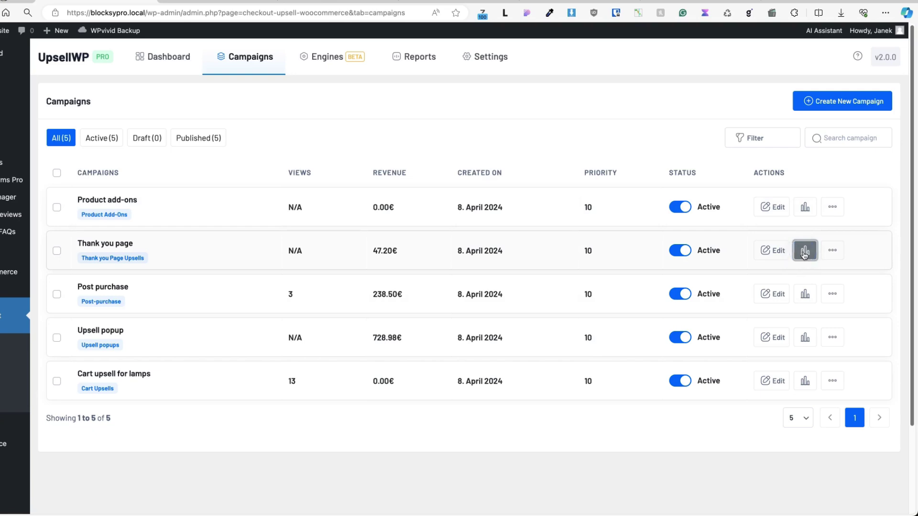
{"action": "key", "text": "alt+Left"}
{"action": "left_click", "coordinate": [832, 207]}
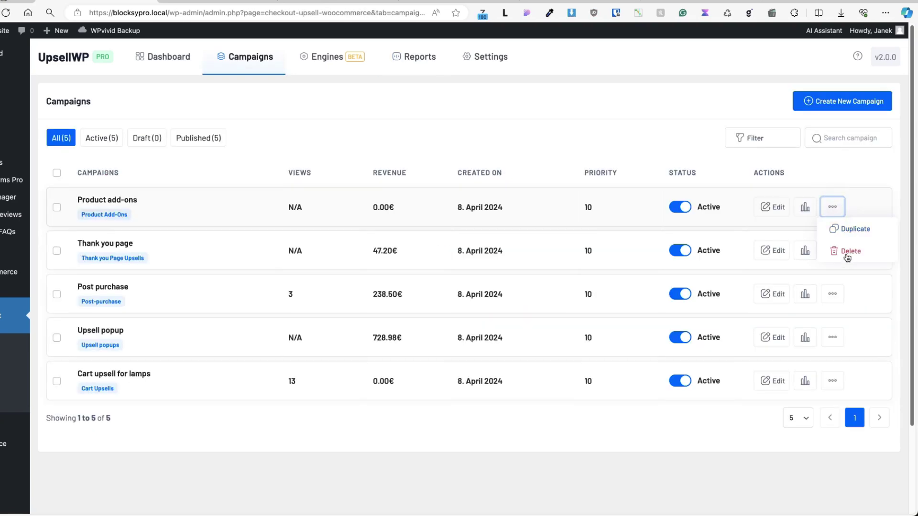
Switch all five existing campaigns from active to draft
{"action": "left_click", "coordinate": [679, 206]}
{"action": "left_click", "coordinate": [680, 250]}
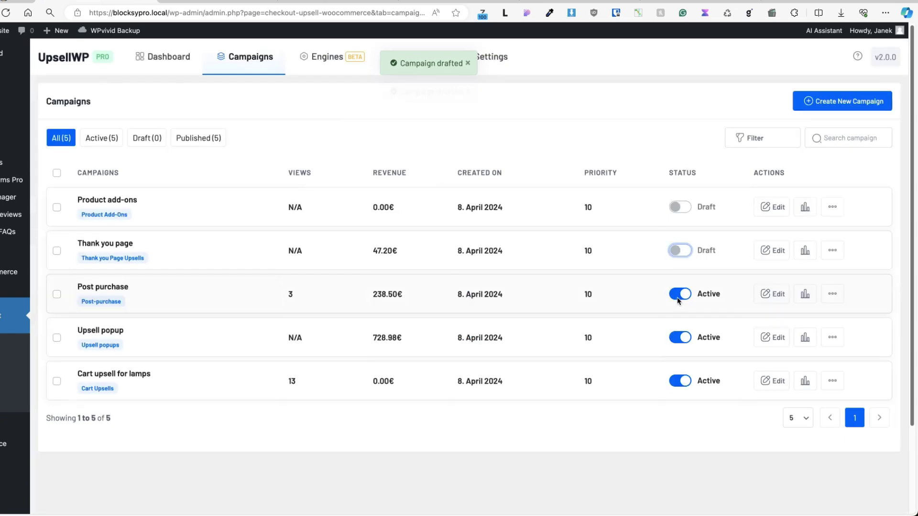
{"action": "left_click", "coordinate": [678, 294]}
{"action": "left_click", "coordinate": [679, 338]}
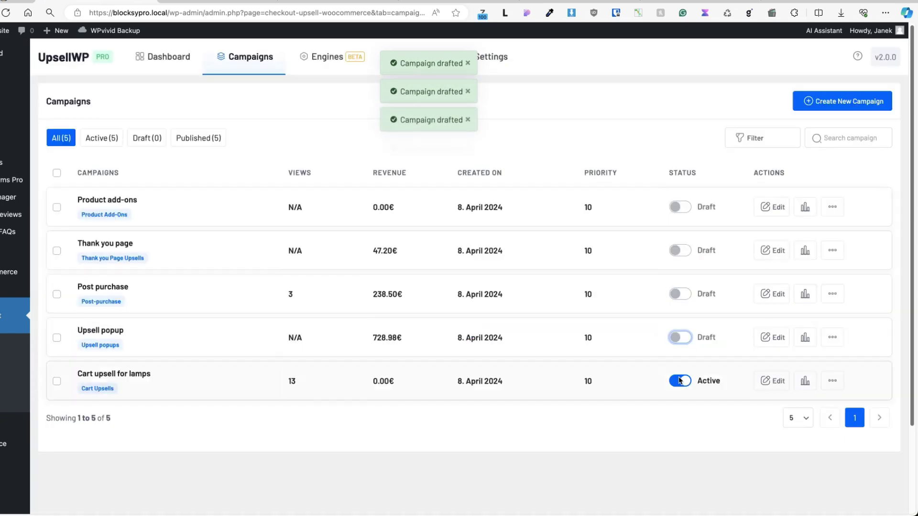
{"action": "left_click", "coordinate": [679, 381]}
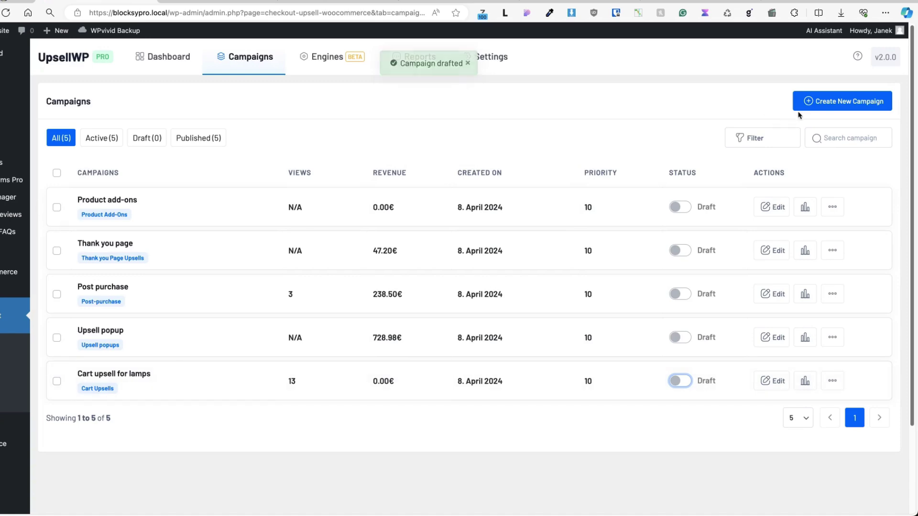
Browse the available campaign types and start a new Upsell popups campaign
{"action": "left_click", "coordinate": [824, 103]}
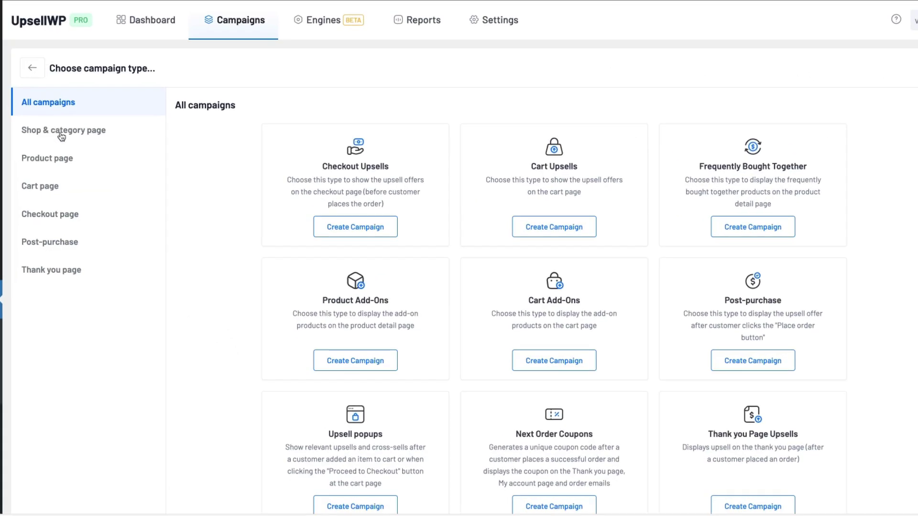
{"action": "left_click", "coordinate": [76, 132]}
{"action": "left_click", "coordinate": [54, 161]}
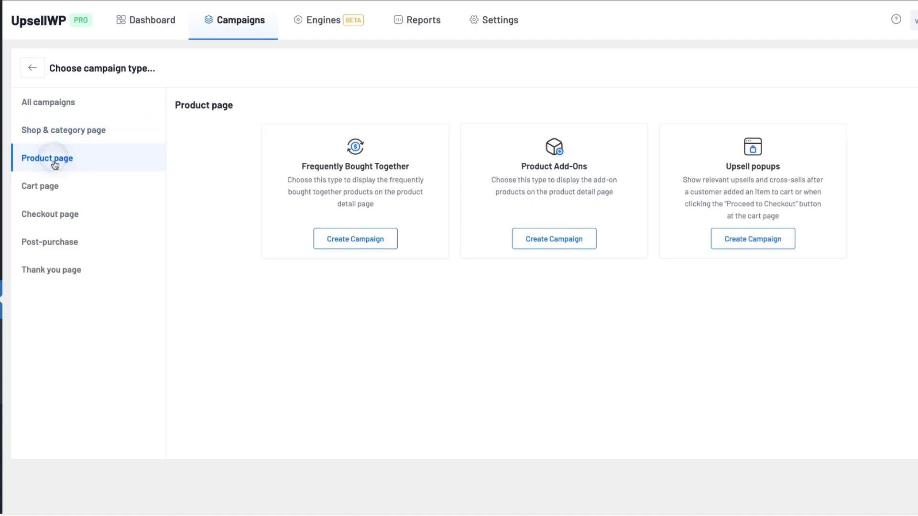
{"action": "left_click", "coordinate": [49, 103]}
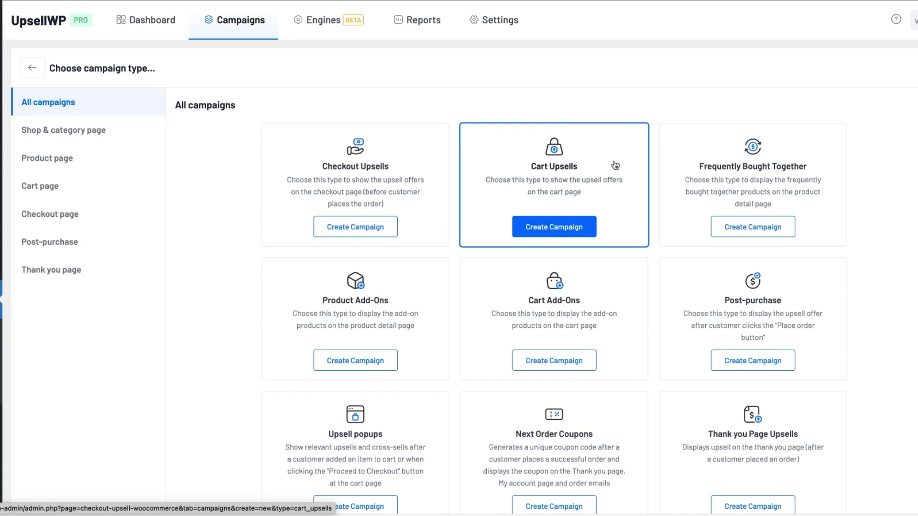
{"action": "scroll", "coordinate": [746, 168], "scroll_direction": "down", "scroll_amount": 4}
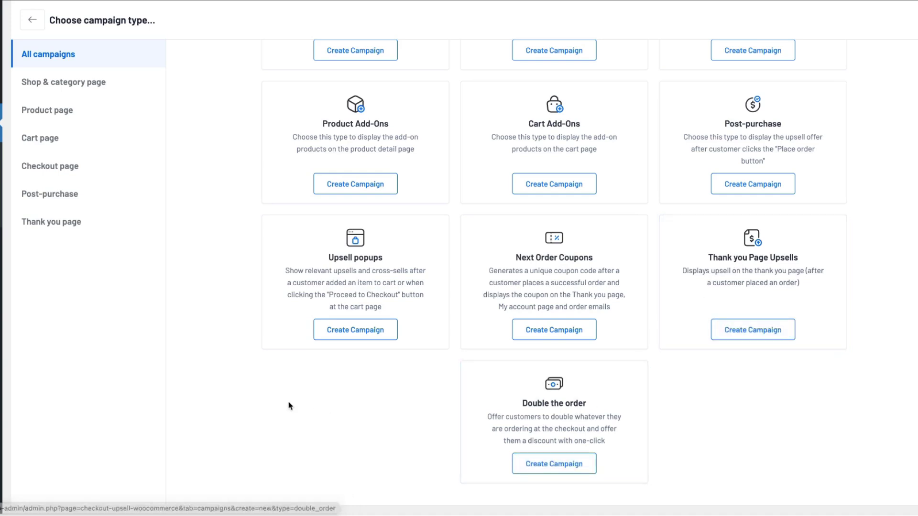
{"action": "left_click", "coordinate": [349, 331]}
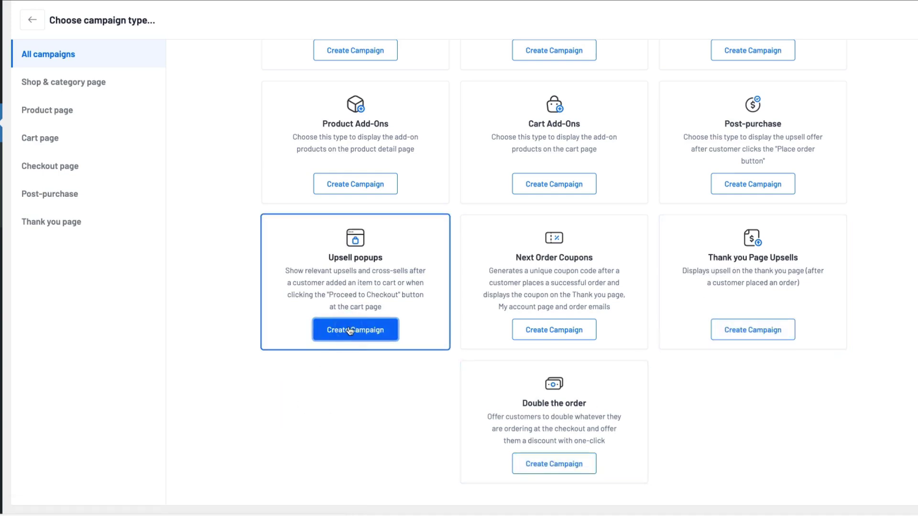
Name the campaign "Popup" and trigger it after a product is added to the cart
{"action": "left_click", "coordinate": [69, 29]}
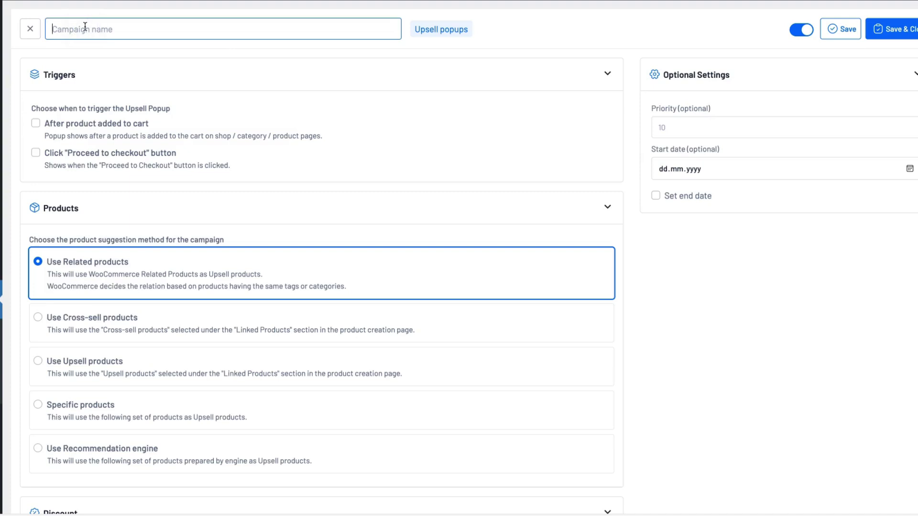
{"action": "type", "text": "Popup"}
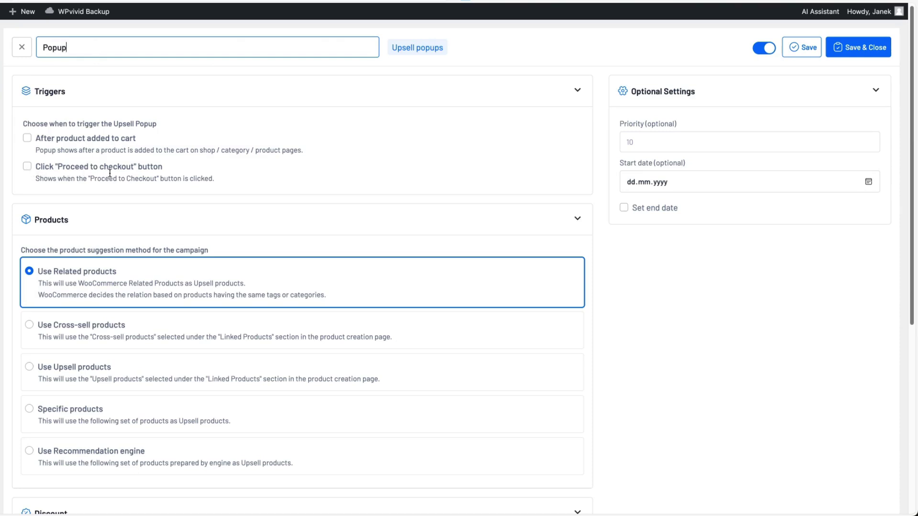
{"action": "left_click", "coordinate": [27, 138]}
Set the campaign to suggest the specific products Golden Lamp, Hartek Lamp and Cora Lamp Wall
{"action": "scroll", "coordinate": [524, 157], "scroll_direction": "down", "scroll_amount": 2}
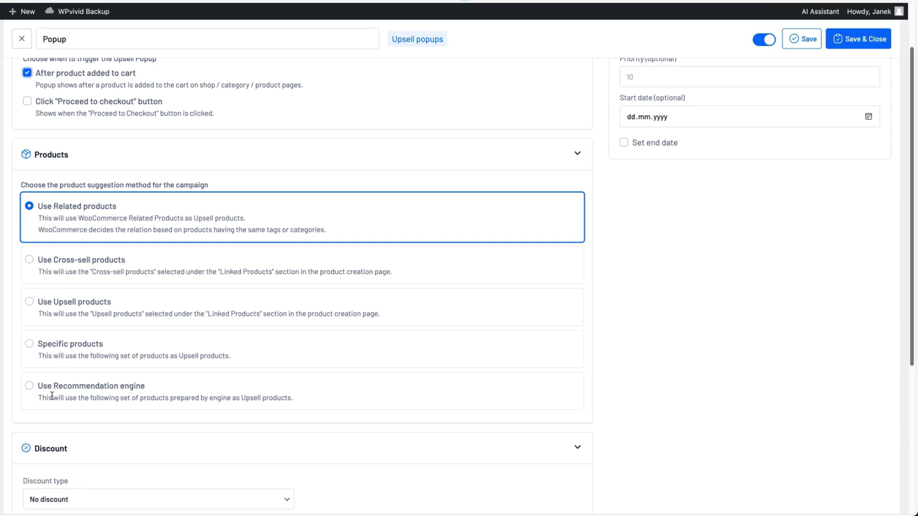
{"action": "left_click", "coordinate": [40, 387]}
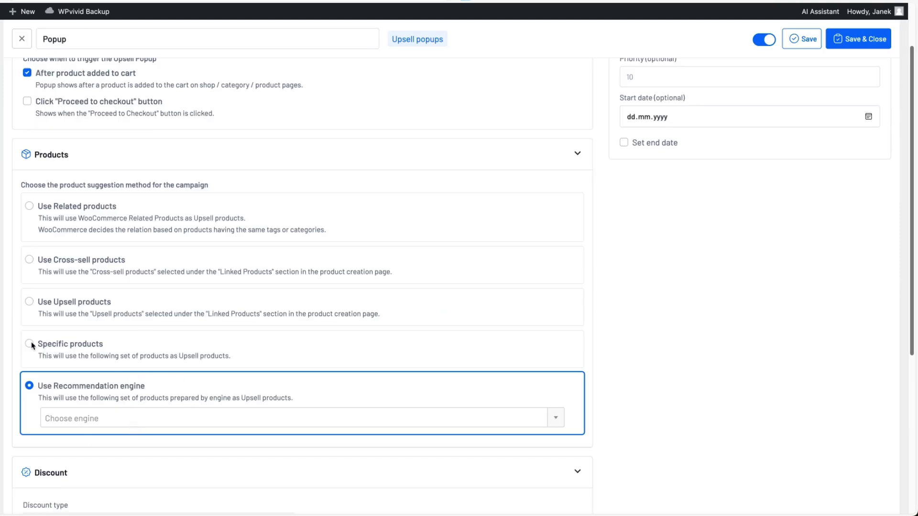
{"action": "left_click", "coordinate": [31, 344]}
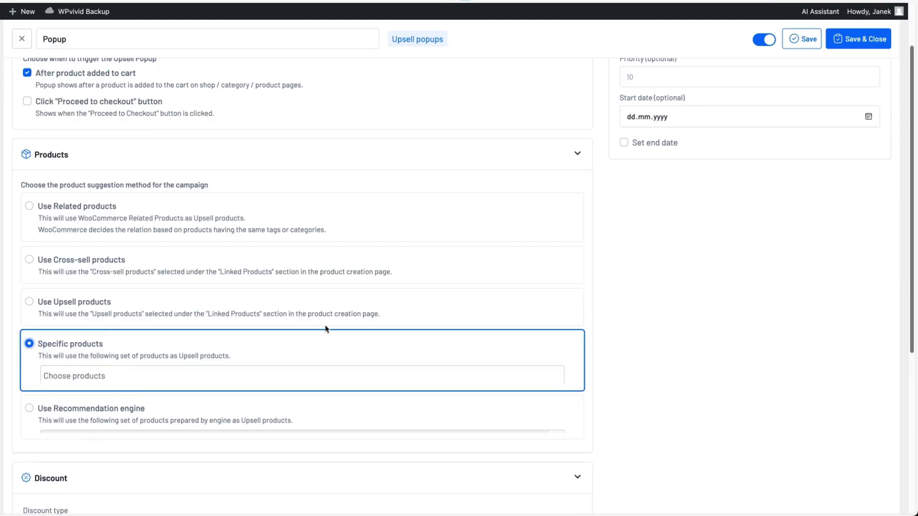
{"action": "left_click", "coordinate": [90, 371]}
{"action": "type", "text": "lamp"}
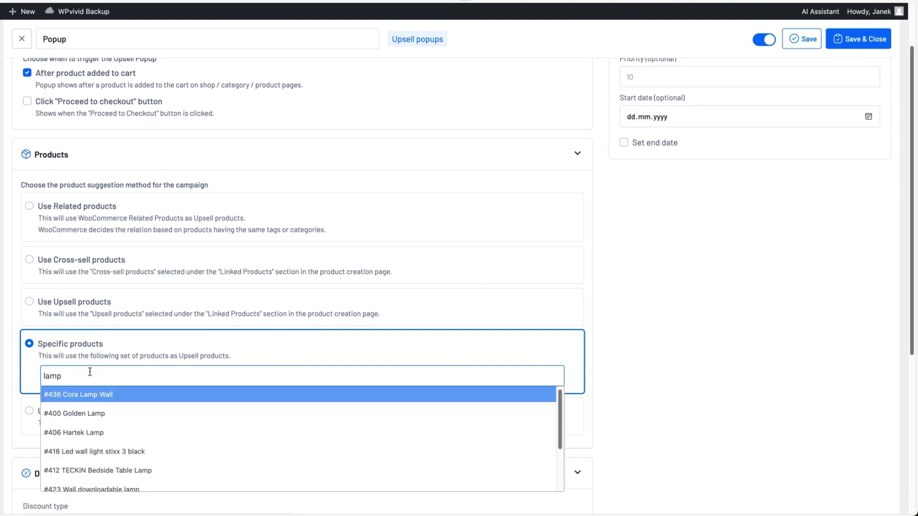
{"action": "key", "text": "Down"}
{"action": "key", "text": "Return"}
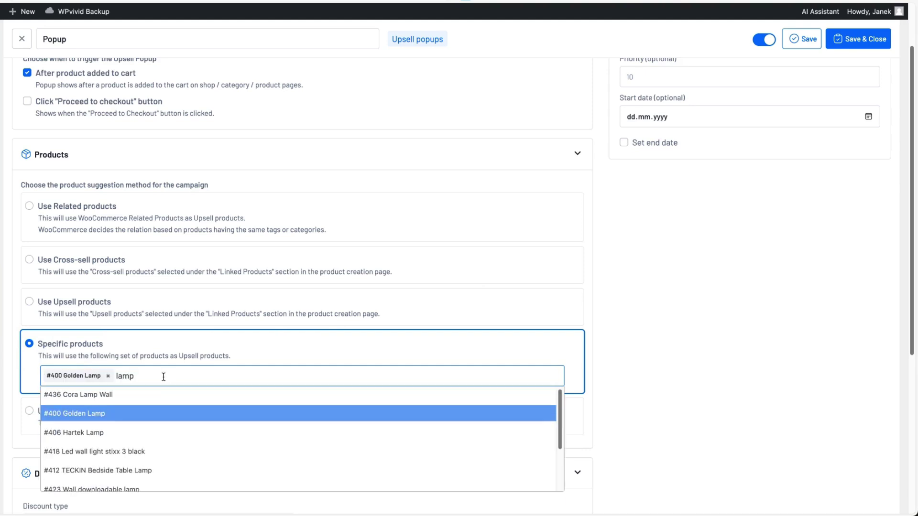
{"action": "key", "text": "Down"}
{"action": "key", "text": "Return"}
{"action": "type", "text": "lap"}
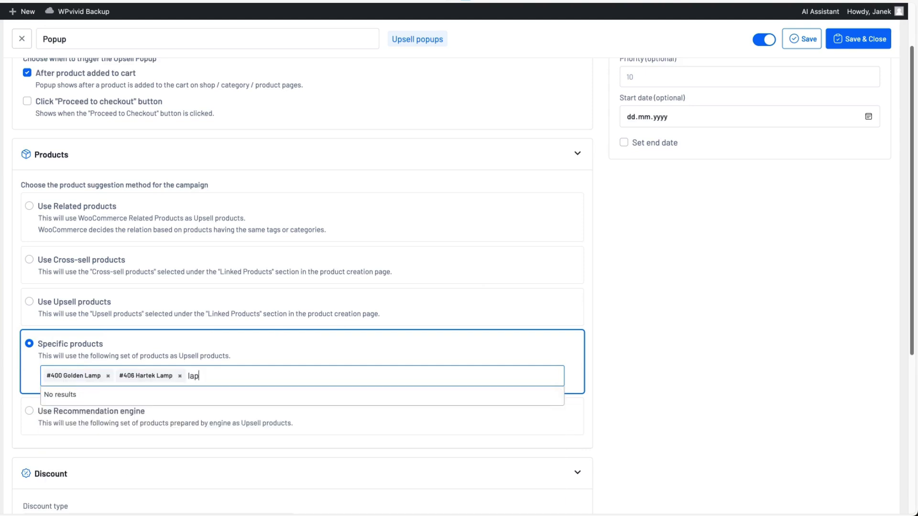
{"action": "key", "text": "BackSpace"}
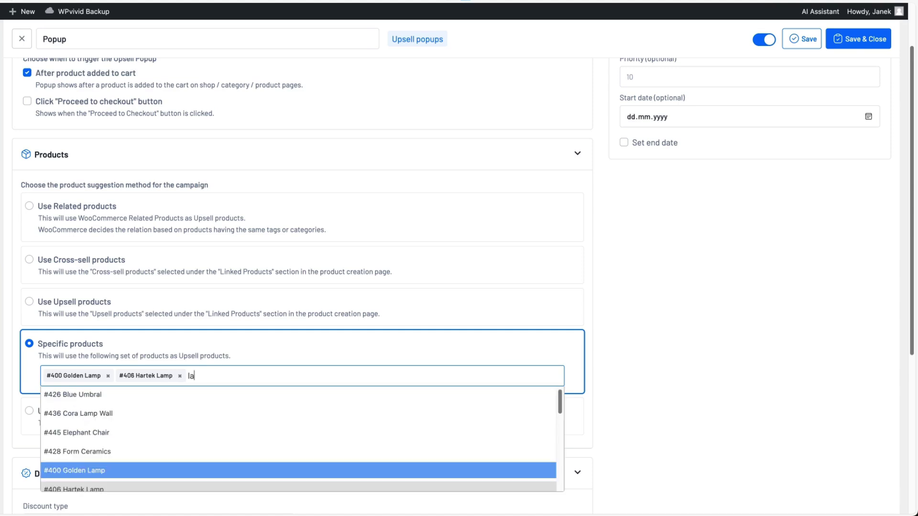
{"action": "left_click", "coordinate": [274, 412]}
Apply a percentage discount of 10 to the campaign's upsell products
{"action": "scroll", "coordinate": [273, 334], "scroll_direction": "down", "scroll_amount": 4}
{"action": "scroll", "coordinate": [274, 333], "scroll_direction": "down", "scroll_amount": 2}
{"action": "left_click", "coordinate": [89, 274]}
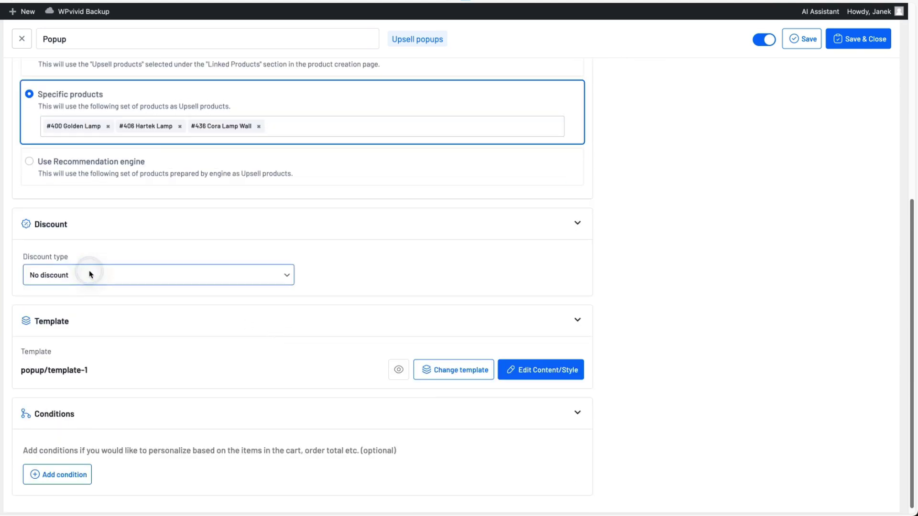
{"action": "left_click", "coordinate": [69, 296]}
{"action": "type", "text": "1"}
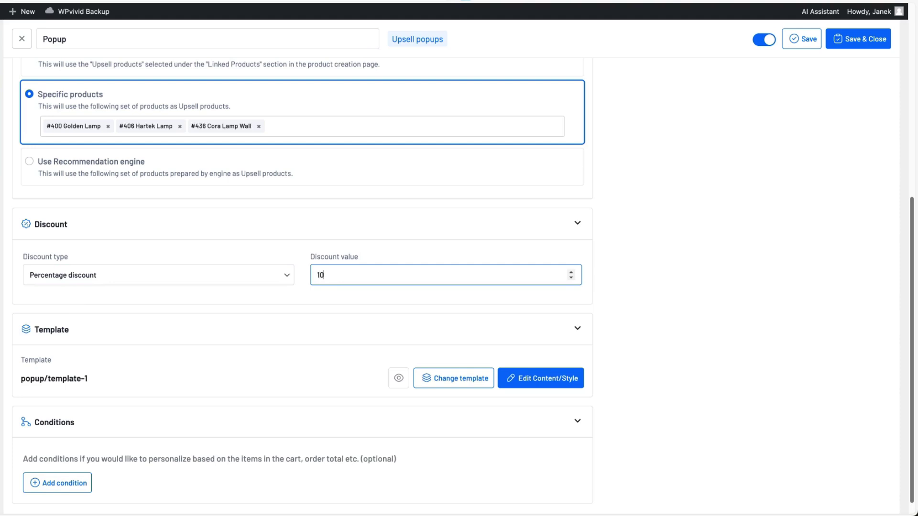
Set the campaign's percentage discount value to 5
{"action": "type", "text": "0"}
{"action": "key", "text": "BackSpace"}
{"action": "key", "text": "BackSpace"}
{"action": "type", "text": "7"}
{"action": "scroll", "coordinate": [385, 265], "scroll_direction": "down", "scroll_amount": 1}
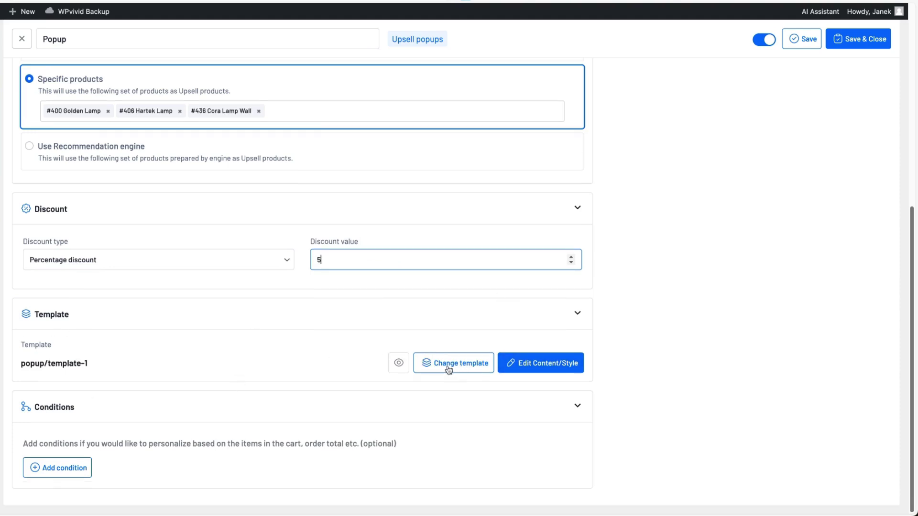
Preview the popup template in its desktop and mobile layouts
{"action": "left_click", "coordinate": [399, 364]}
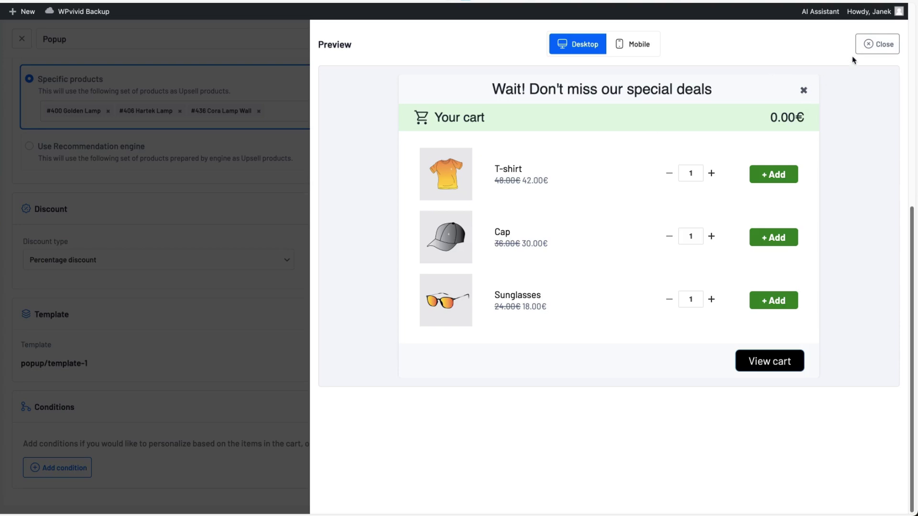
{"action": "left_click", "coordinate": [633, 44]}
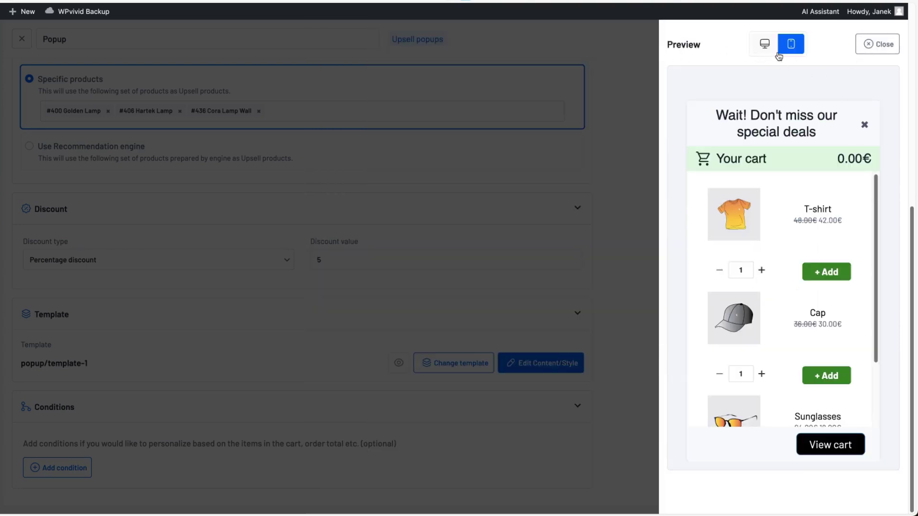
{"action": "left_click", "coordinate": [765, 43]}
Compare the available popup templates and use popup/template-1 for the campaign
{"action": "left_click", "coordinate": [453, 367]}
{"action": "left_click", "coordinate": [452, 367]}
{"action": "scroll", "coordinate": [690, 232], "scroll_direction": "down", "scroll_amount": 1}
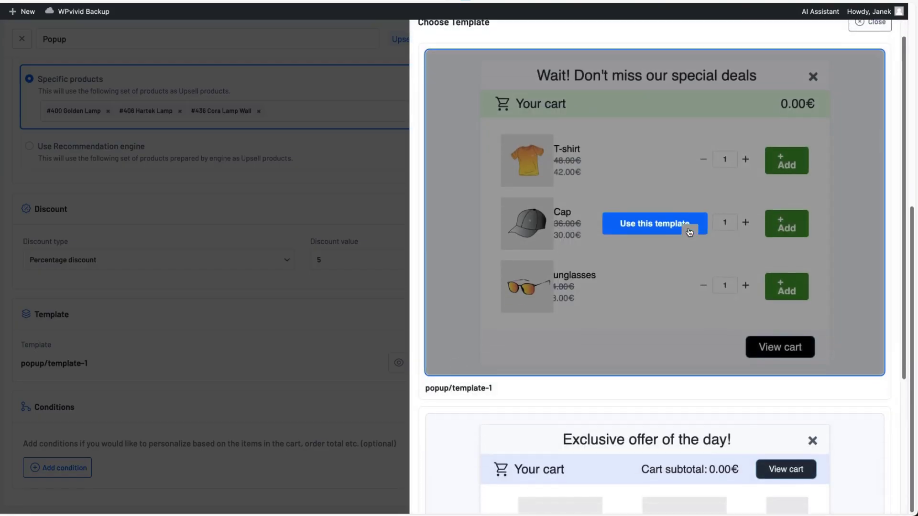
{"action": "scroll", "coordinate": [690, 232], "scroll_direction": "down", "scroll_amount": 5}
{"action": "scroll", "coordinate": [732, 400], "scroll_direction": "up", "scroll_amount": 5}
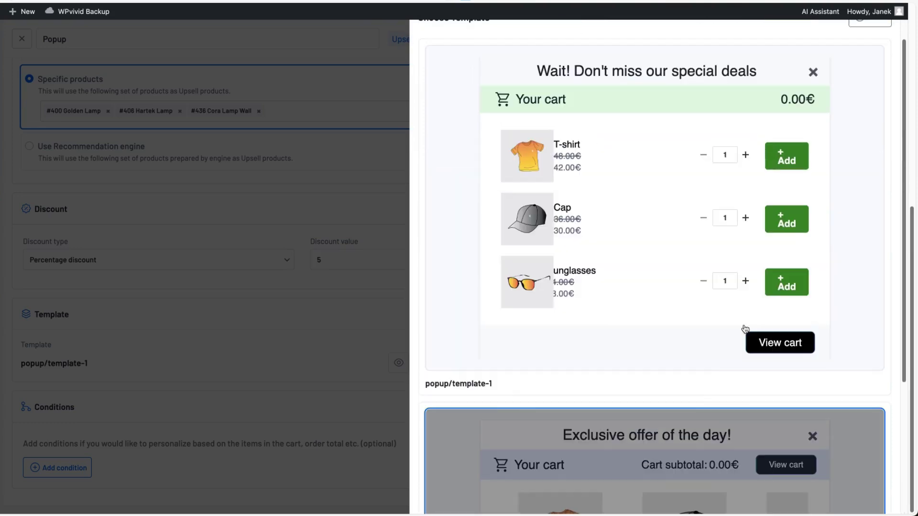
{"action": "scroll", "coordinate": [741, 306], "scroll_direction": "down", "scroll_amount": 3}
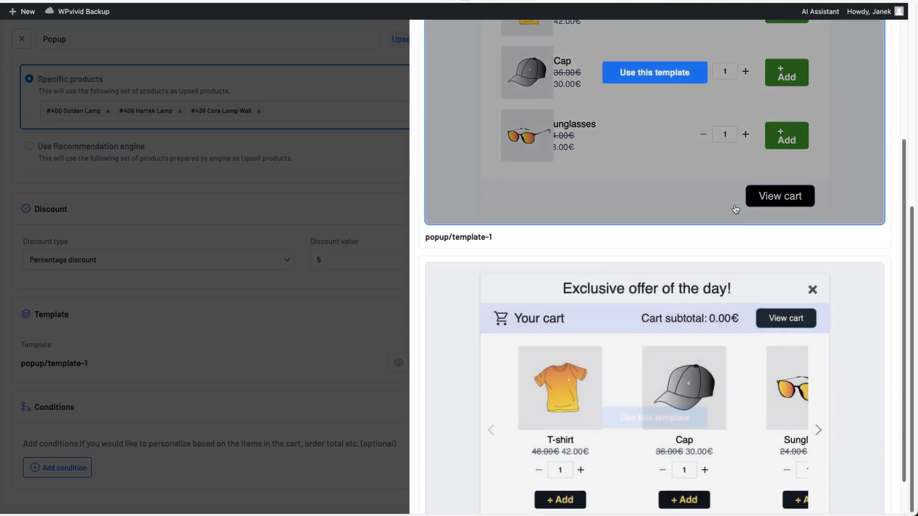
{"action": "scroll", "coordinate": [637, 210], "scroll_direction": "up", "scroll_amount": 3}
{"action": "left_click", "coordinate": [646, 196]}
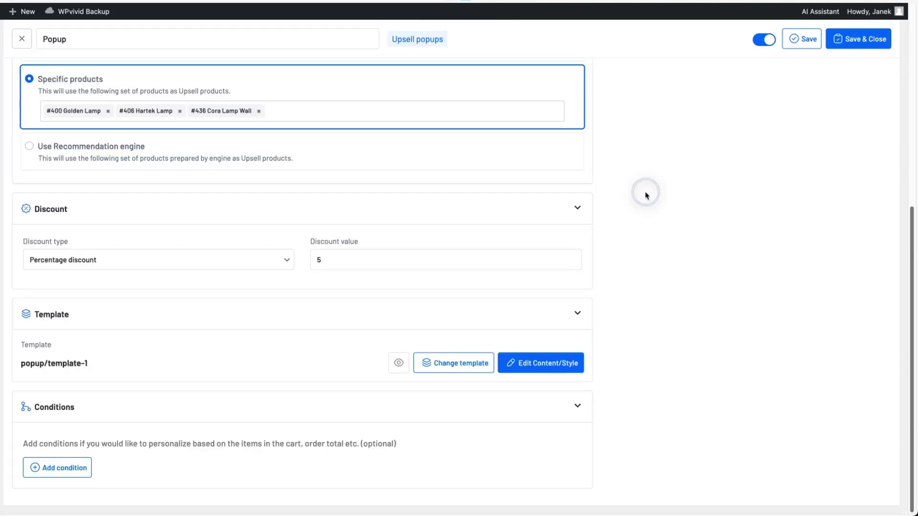
Change the popup template's title to "Wait! Get 10% off from these products"
{"action": "left_click", "coordinate": [553, 362]}
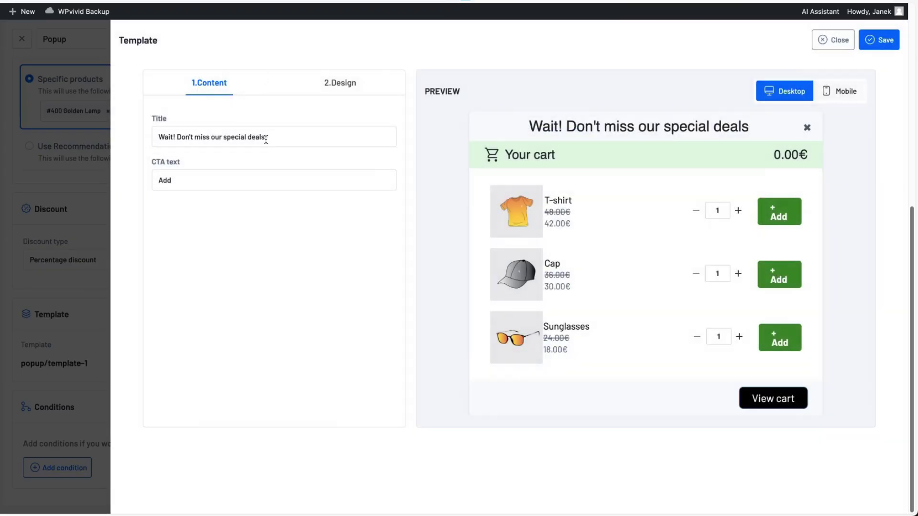
{"action": "triple_click", "coordinate": [283, 136]}
{"action": "type", "text": "Wait! Get 10% off from these products"}
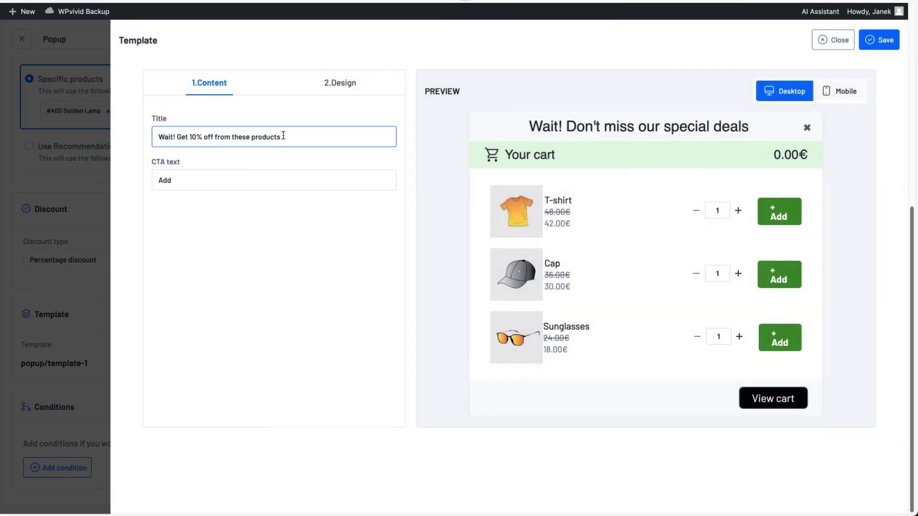
Widen the popup to 937px in the template's modal styles, review the remaining design options and save the template
{"action": "left_click", "coordinate": [335, 83]}
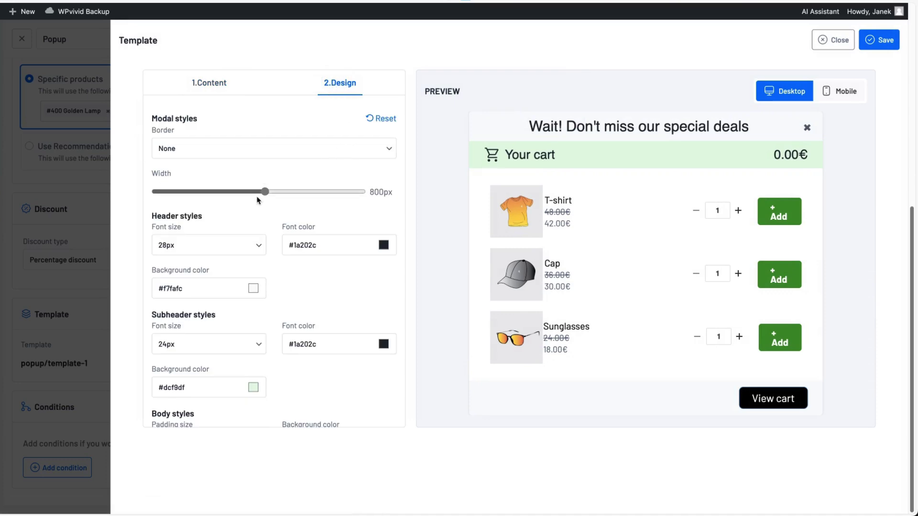
{"action": "left_click_drag", "start_coordinate": [266, 192], "coordinate": [310, 194]}
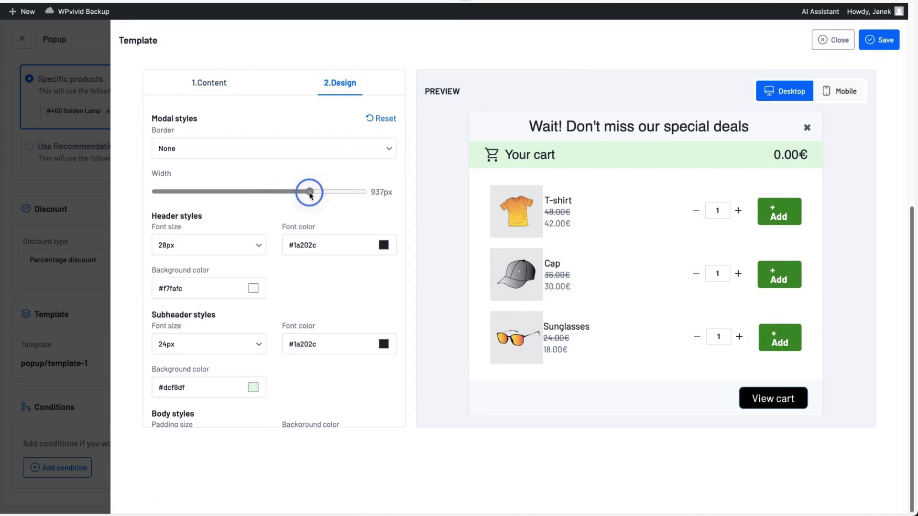
{"action": "scroll", "coordinate": [242, 262], "scroll_direction": "down", "scroll_amount": 6}
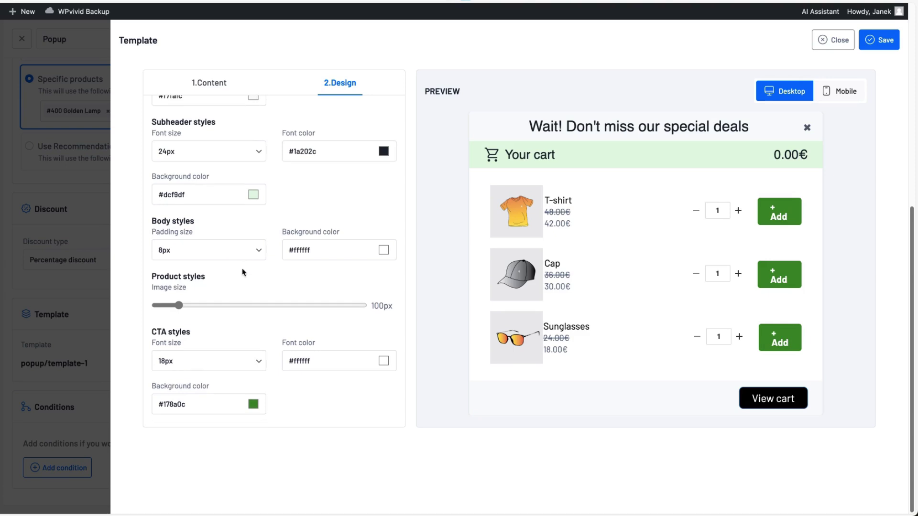
{"action": "scroll", "coordinate": [246, 292], "scroll_direction": "down", "scroll_amount": 2}
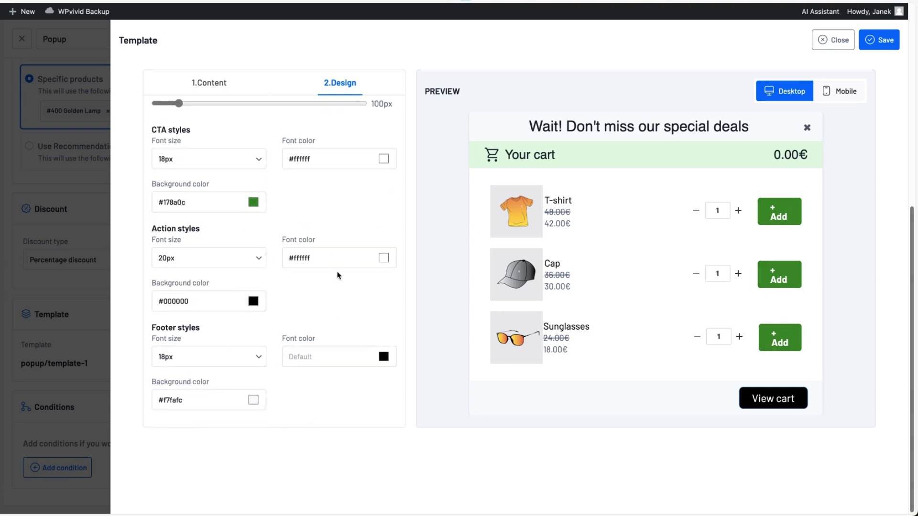
{"action": "scroll", "coordinate": [379, 246], "scroll_direction": "up", "scroll_amount": 8}
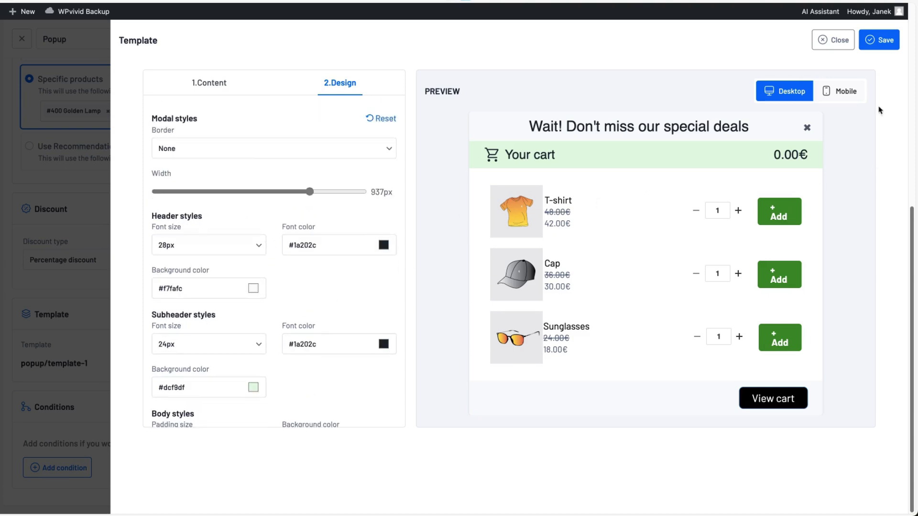
{"action": "left_click", "coordinate": [882, 41]}
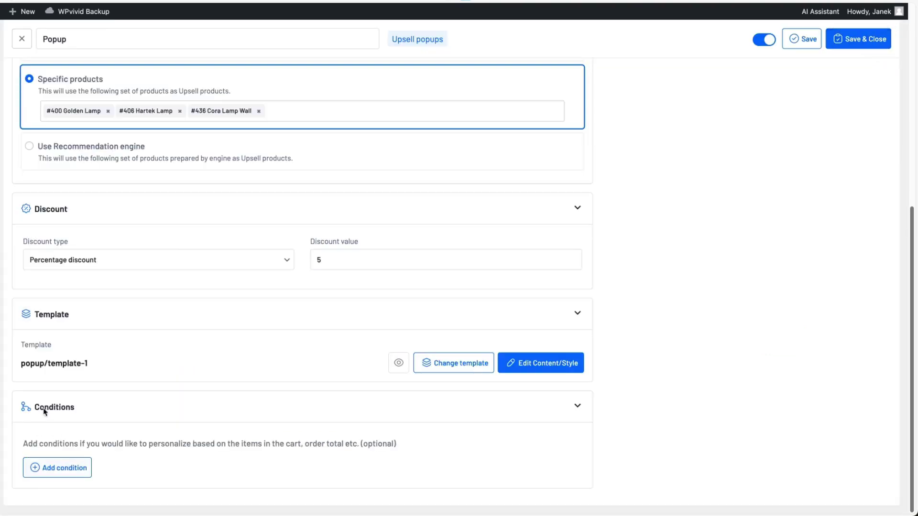
Add a condition that categories of items in the cart are in list Lighting, and save and close the campaign
{"action": "left_click", "coordinate": [60, 480]}
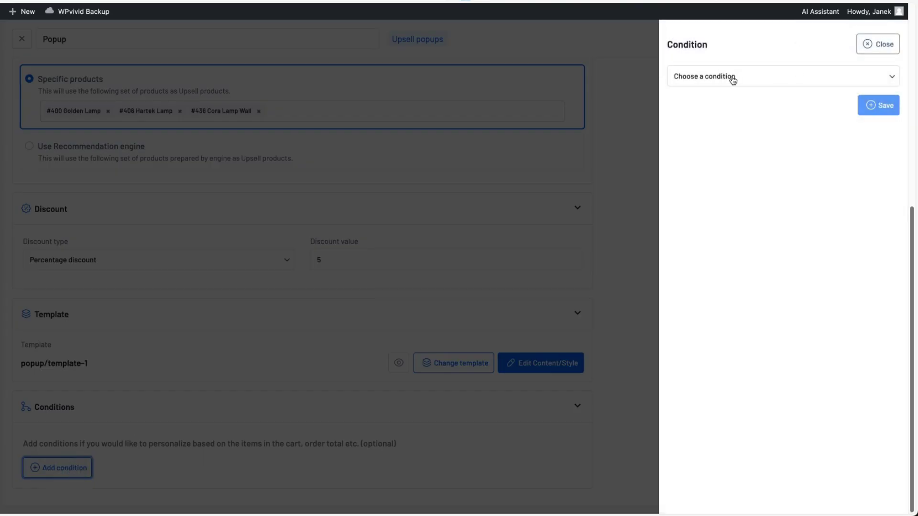
{"action": "left_click", "coordinate": [716, 115]}
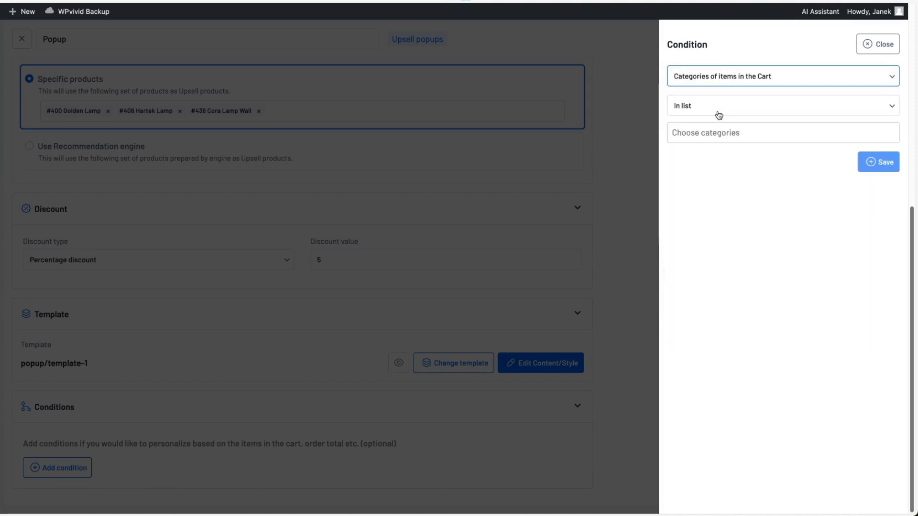
{"action": "left_click", "coordinate": [720, 133]}
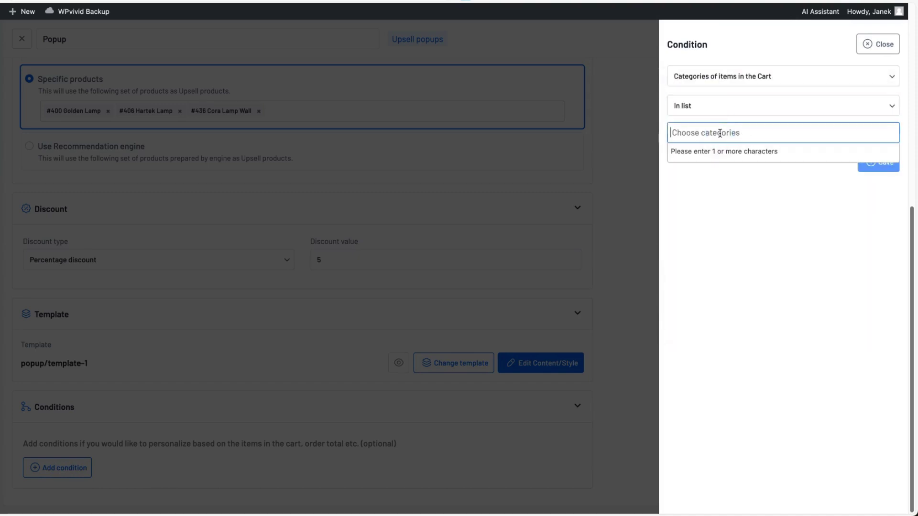
{"action": "type", "text": "lig"}
{"action": "left_click", "coordinate": [697, 152]}
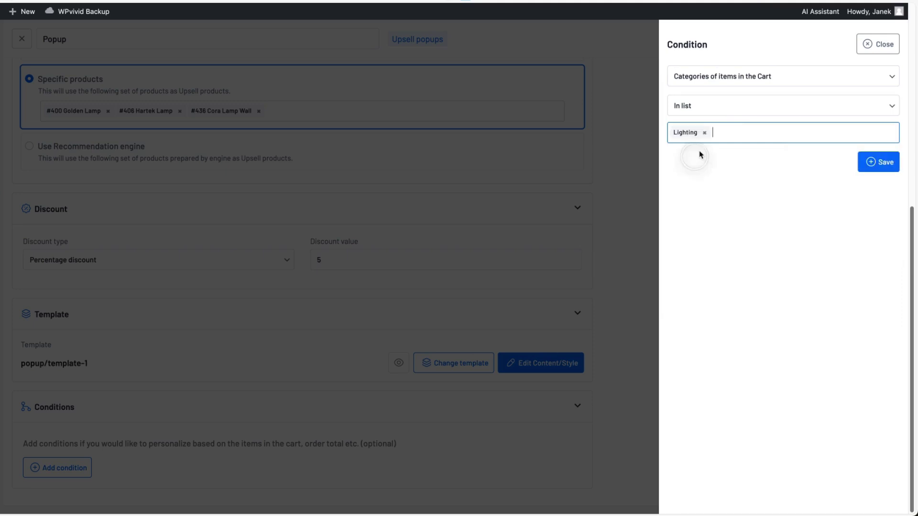
{"action": "left_click", "coordinate": [878, 162]}
{"action": "left_click", "coordinate": [869, 42]}
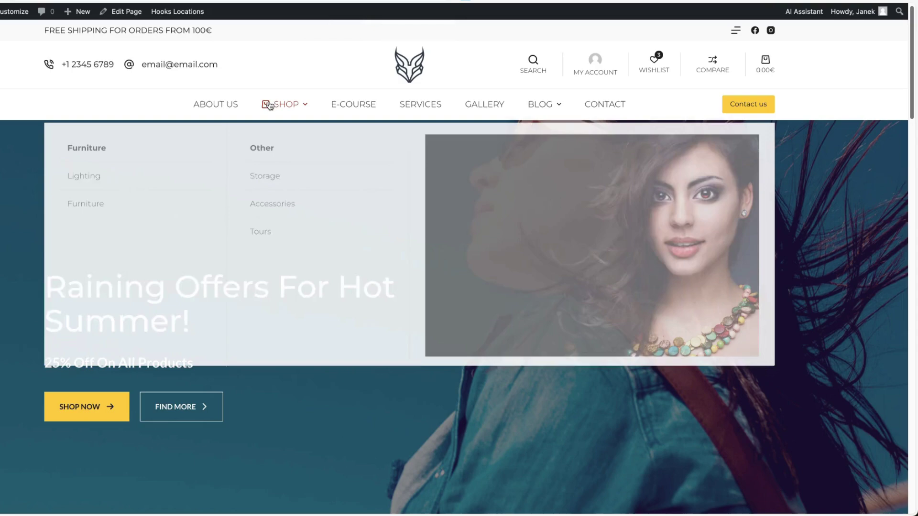
Add the Golden Lamp from the shop's Lighting category to the cart and dismiss the upsell popup
{"action": "left_click", "coordinate": [279, 108]}
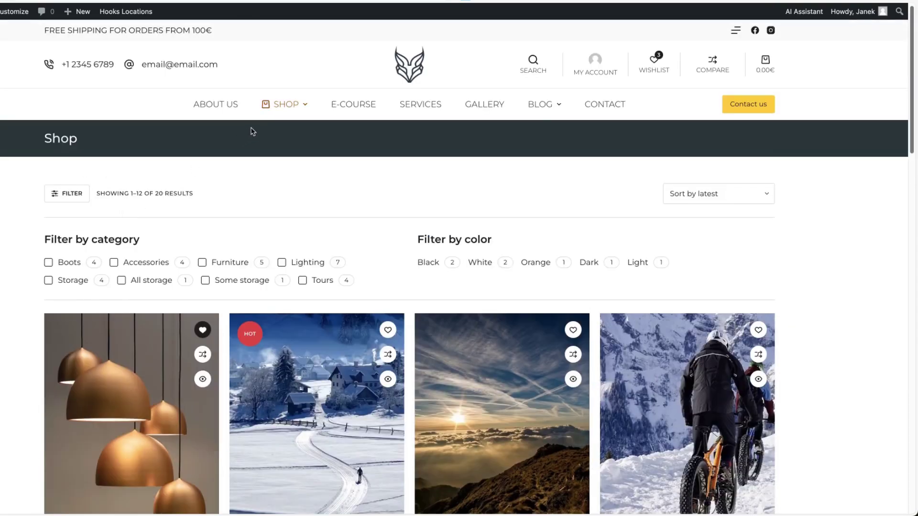
{"action": "mouse_move", "coordinate": [286, 104]}
{"action": "left_click", "coordinate": [110, 175]}
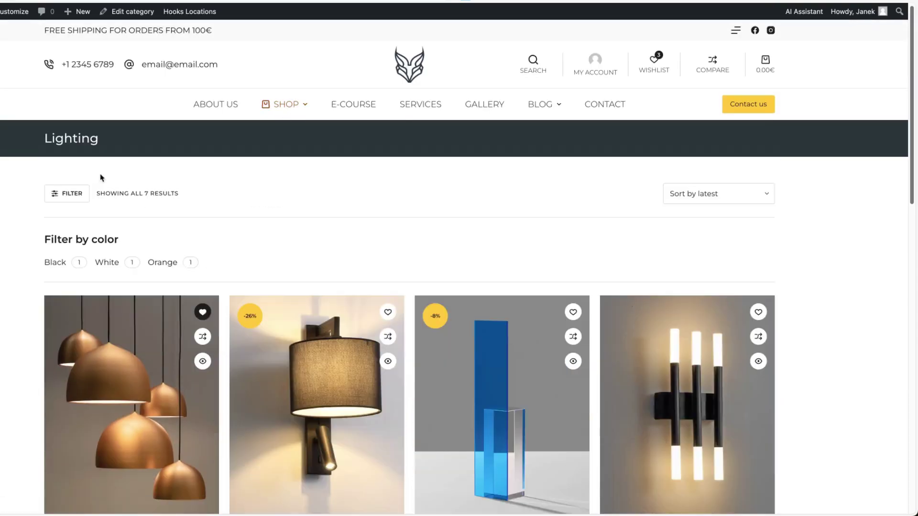
{"action": "scroll", "coordinate": [101, 178], "scroll_direction": "down", "scroll_amount": 4}
{"action": "left_click", "coordinate": [178, 414]}
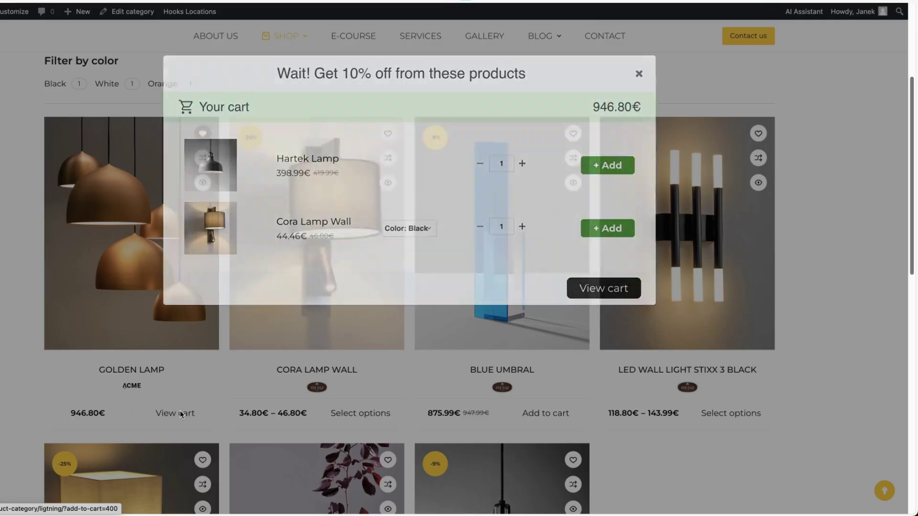
{"action": "left_click", "coordinate": [639, 74]}
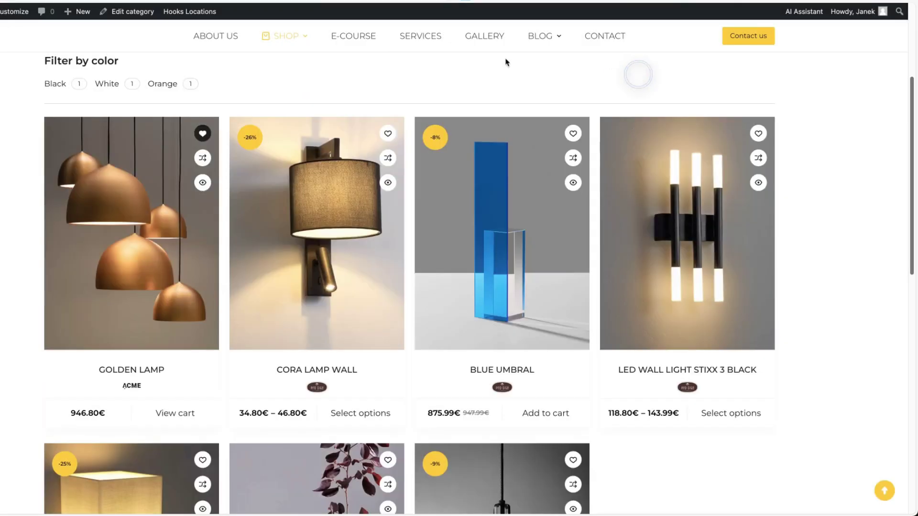
Remove the Golden Lamp from the shopping cart and close the cart
{"action": "scroll", "coordinate": [744, 139], "scroll_direction": "up", "scroll_amount": 3}
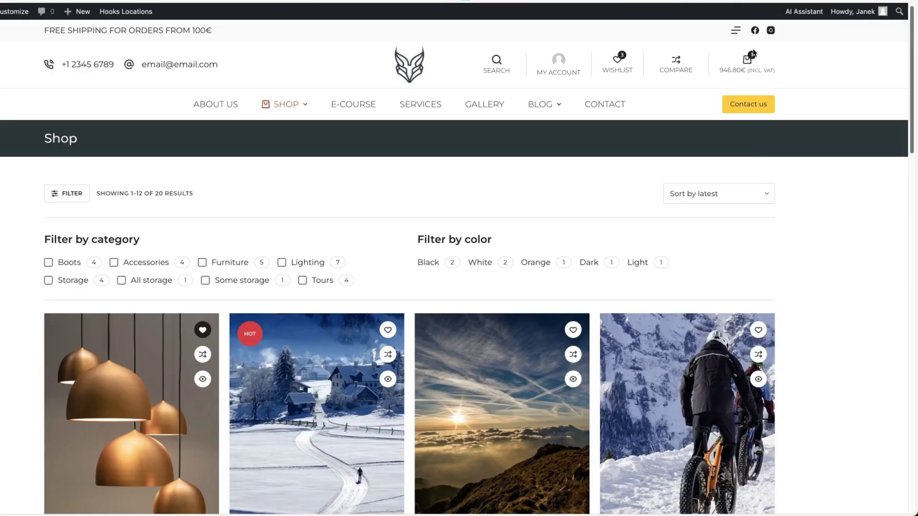
{"action": "left_click", "coordinate": [768, 72]}
{"action": "left_click", "coordinate": [895, 89]}
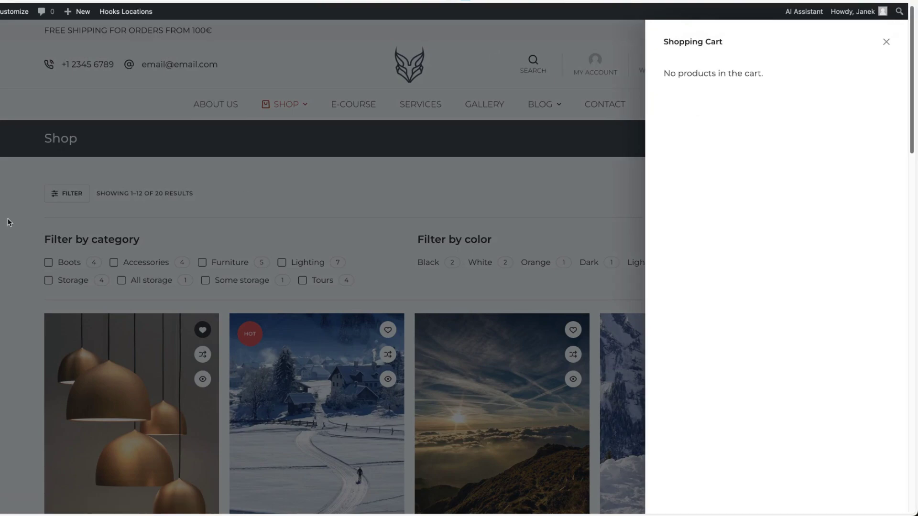
{"action": "left_click", "coordinate": [9, 222]}
Add The Home Edit Stacking Pantry Bin from the Storage category to the cart to test the popup condition
{"action": "mouse_move", "coordinate": [310, 116]}
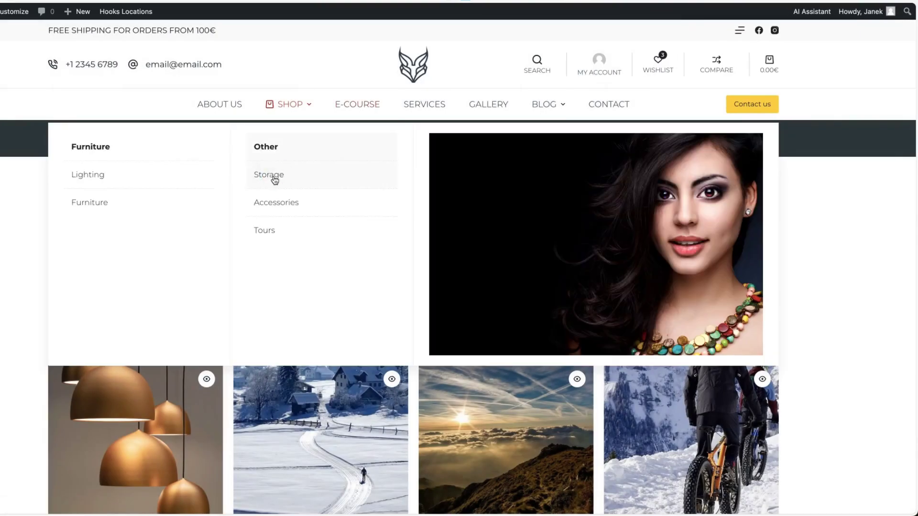
{"action": "left_click", "coordinate": [274, 179]}
{"action": "scroll", "coordinate": [328, 174], "scroll_direction": "down", "scroll_amount": 5}
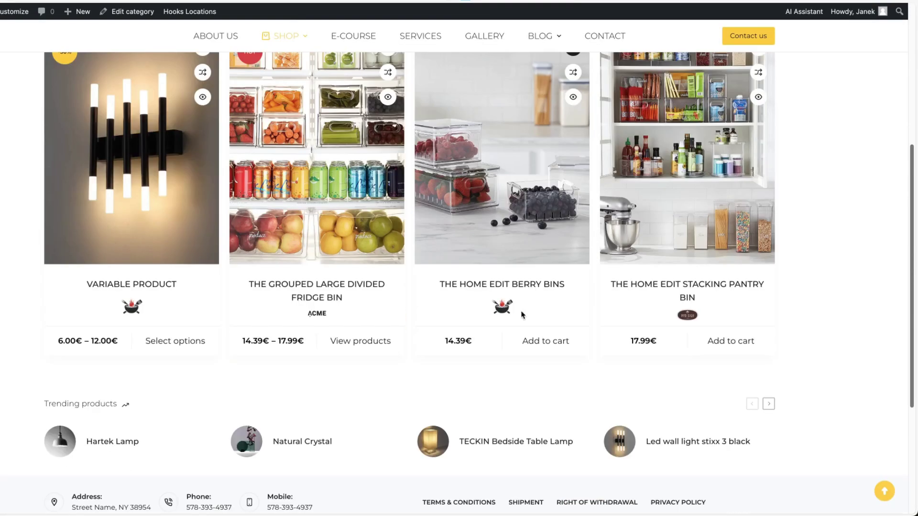
{"action": "left_click", "coordinate": [721, 343]}
{"action": "scroll", "coordinate": [589, 293], "scroll_direction": "up", "scroll_amount": 5}
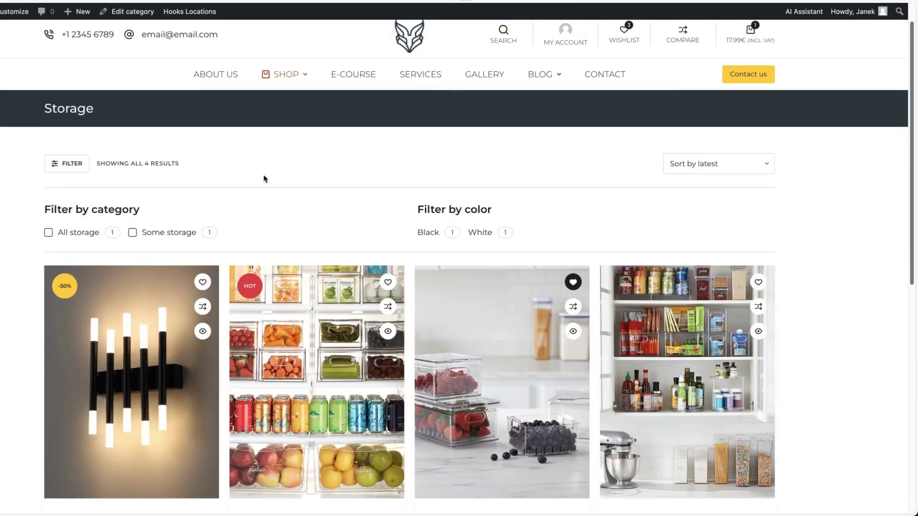
Add the Golden Lamp from the Lighting category to the cart and accept the popup's Cora Lamp Wall and Hartek Lamp offers
{"action": "scroll", "coordinate": [264, 178], "scroll_direction": "down", "scroll_amount": 3}
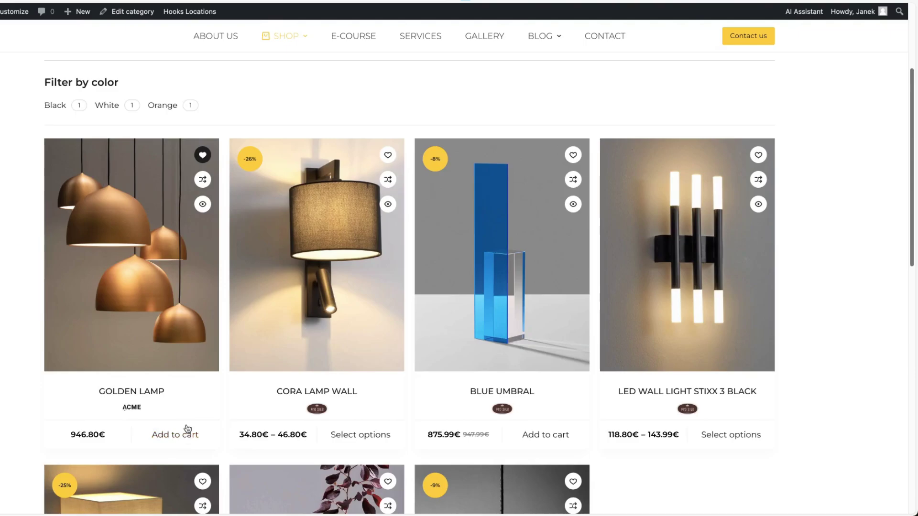
{"action": "left_click", "coordinate": [188, 429]}
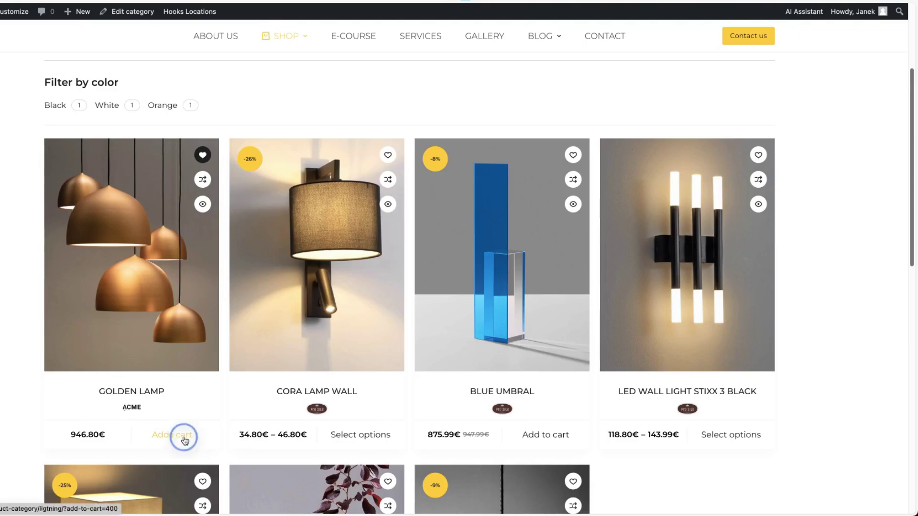
{"action": "left_click", "coordinate": [621, 234]}
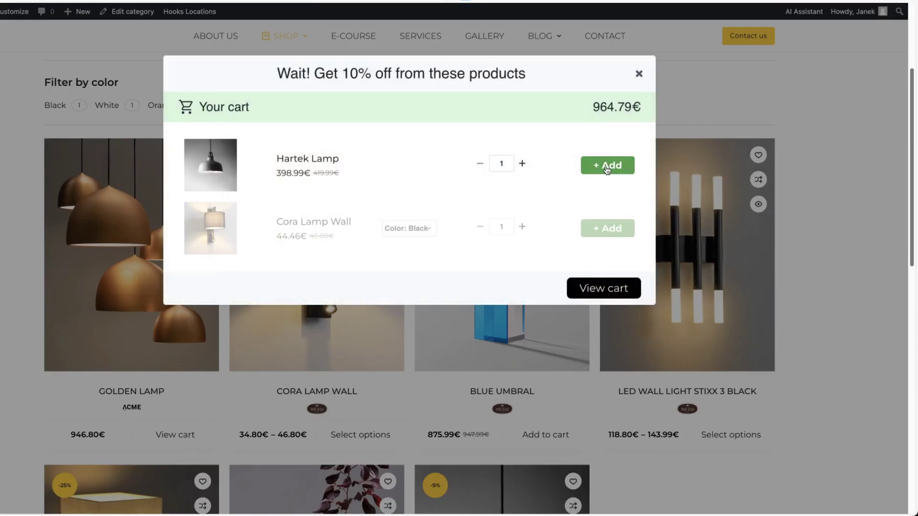
{"action": "left_click", "coordinate": [609, 168]}
Review the cart page and remove The Home Edit Stacking Pantry Bin from it
{"action": "left_click", "coordinate": [605, 288]}
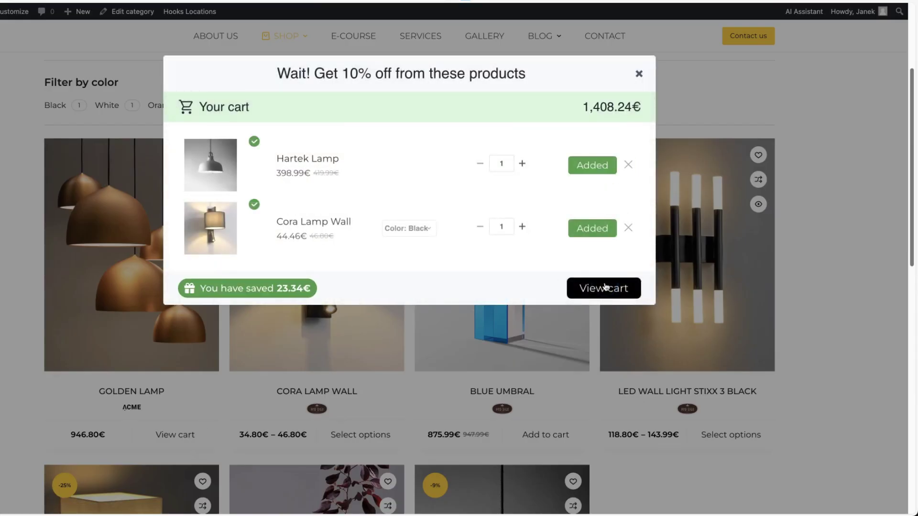
{"action": "scroll", "coordinate": [332, 263], "scroll_direction": "down", "scroll_amount": 5}
{"action": "scroll", "coordinate": [341, 318], "scroll_direction": "up", "scroll_amount": 5}
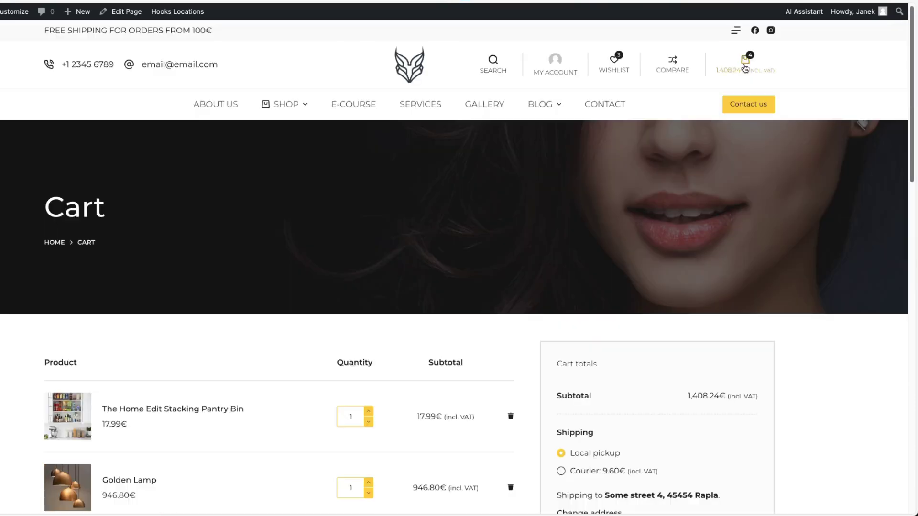
{"action": "left_click", "coordinate": [510, 417]}
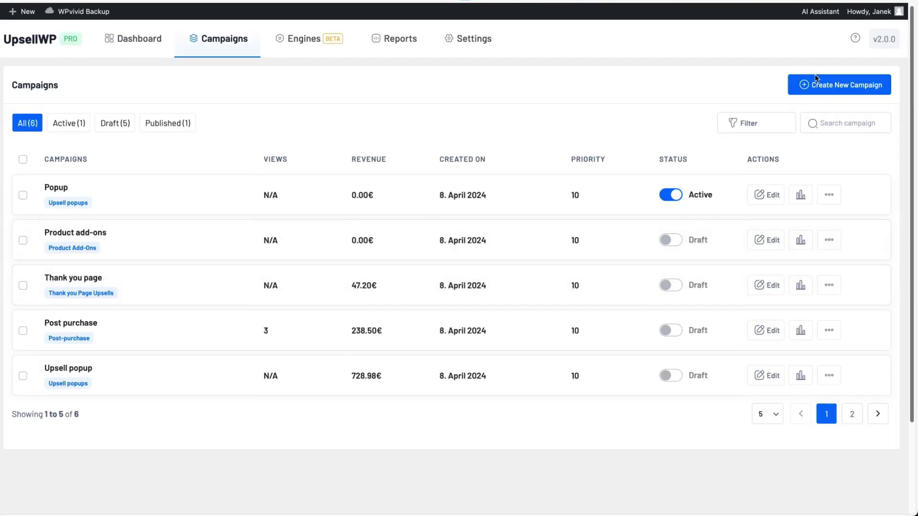
Create a new Product Add-Ons campaign and name it "Product addons"
{"action": "left_click", "coordinate": [817, 82]}
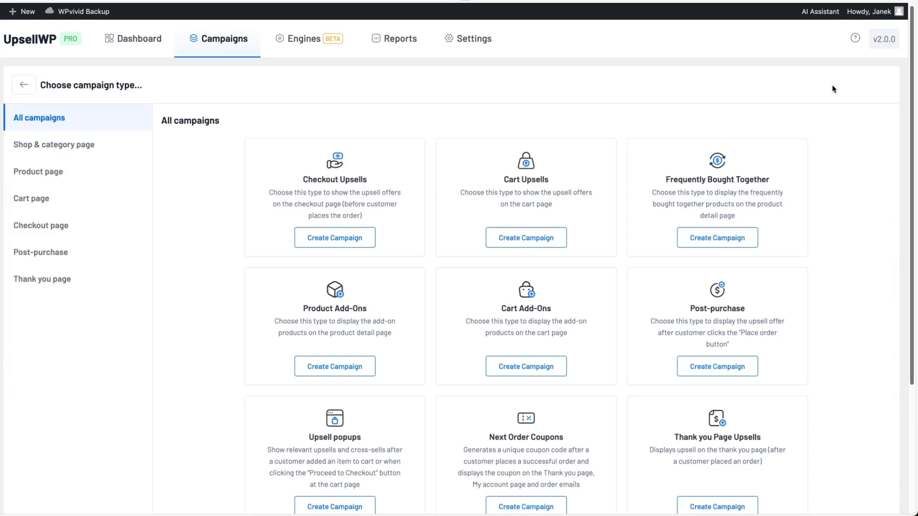
{"action": "scroll", "coordinate": [327, 156], "scroll_direction": "down", "scroll_amount": 4}
{"action": "left_click", "coordinate": [330, 155]}
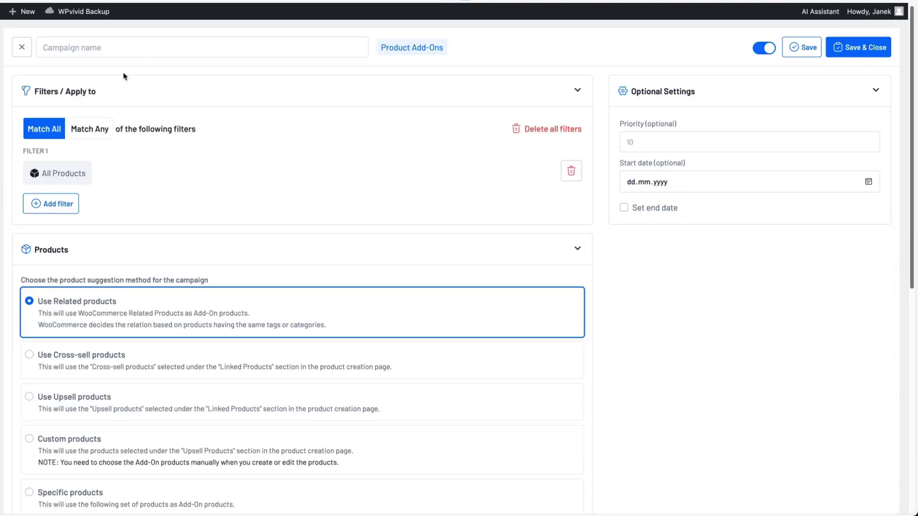
{"action": "left_click", "coordinate": [96, 45]}
{"action": "type", "text": "Product addons"}
Replace the campaign's All Products filter with a Product categories filter set to In list Lighting
{"action": "left_click", "coordinate": [57, 151]}
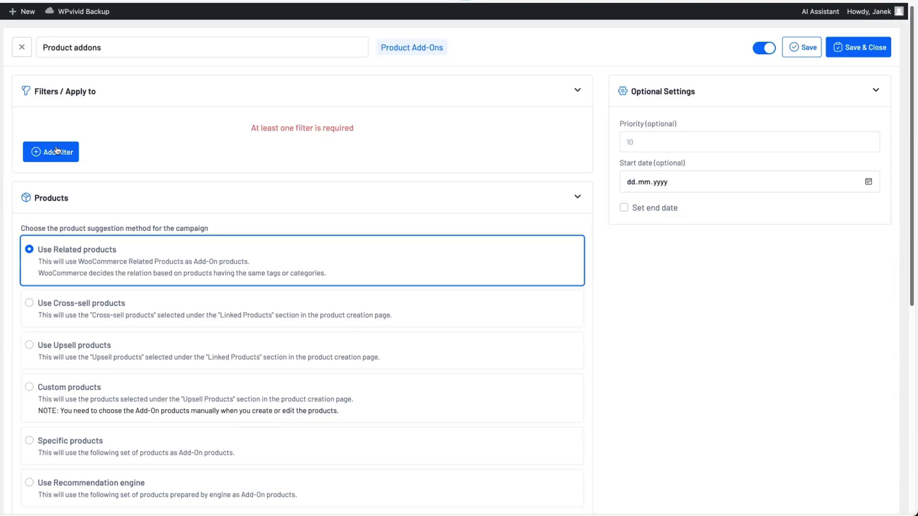
{"action": "left_click", "coordinate": [55, 156]}
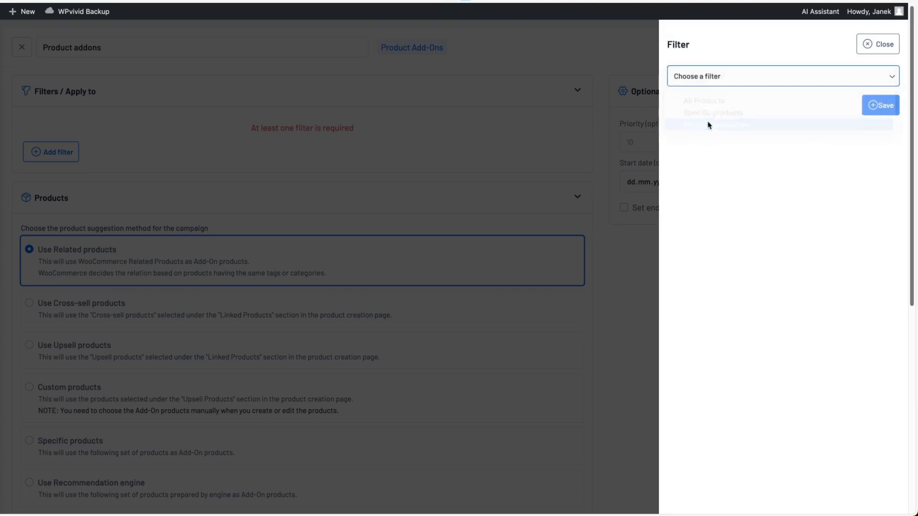
{"action": "left_click", "coordinate": [709, 122]}
{"action": "left_click", "coordinate": [781, 126]}
{"action": "type", "text": "lig"}
{"action": "left_click", "coordinate": [775, 149]}
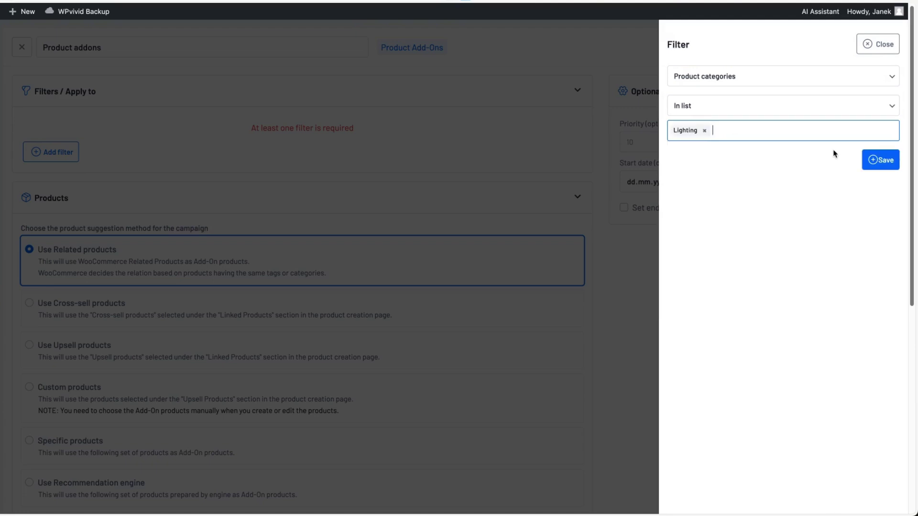
{"action": "left_click", "coordinate": [882, 160]}
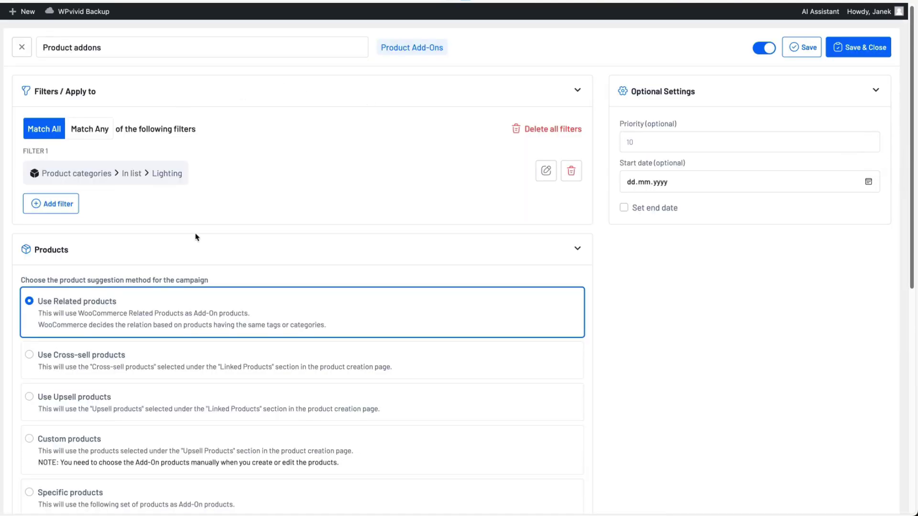
Suggest Specific products as add-ons, choosing The Home Edit Berry Bins and The Home Edit Stacking Pantry Bin
{"action": "scroll", "coordinate": [205, 233], "scroll_direction": "down", "scroll_amount": 5}
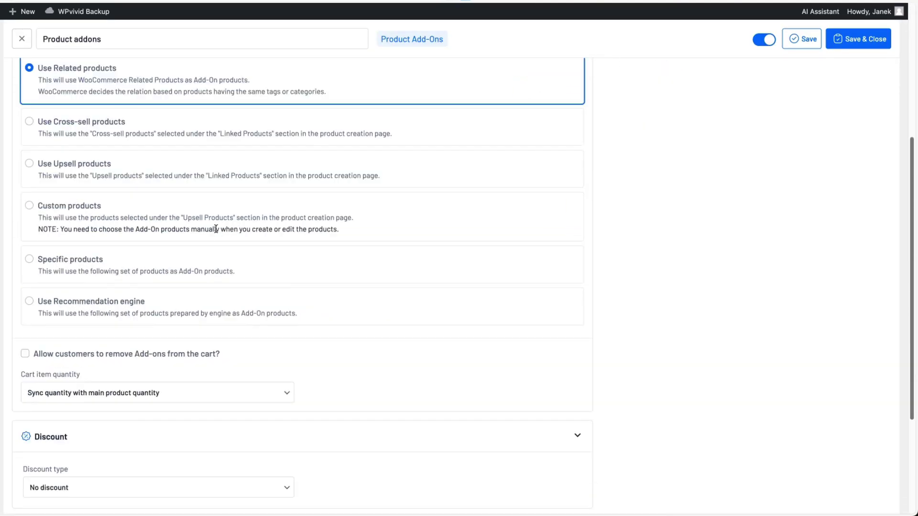
{"action": "scroll", "coordinate": [216, 229], "scroll_direction": "up", "scroll_amount": 1}
{"action": "left_click", "coordinate": [82, 295]}
{"action": "left_click", "coordinate": [100, 330]}
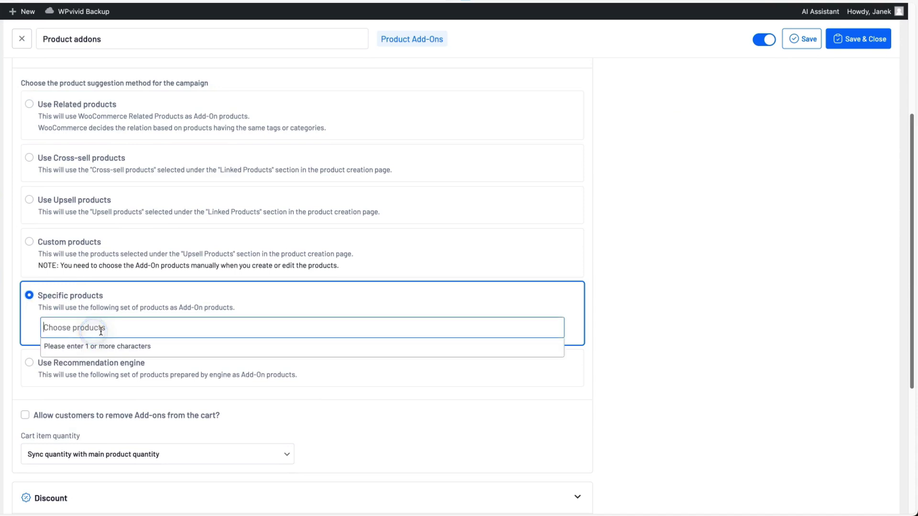
{"action": "type", "text": "berr"}
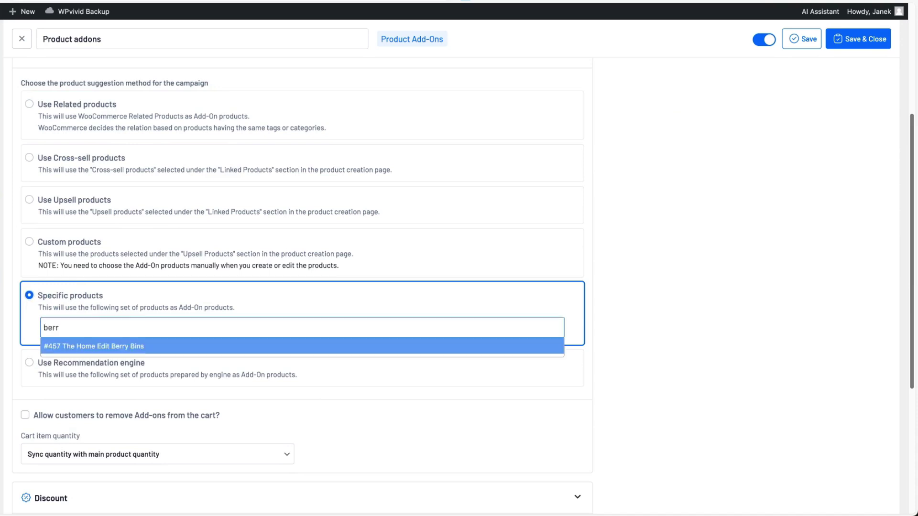
{"action": "left_click", "coordinate": [72, 347]}
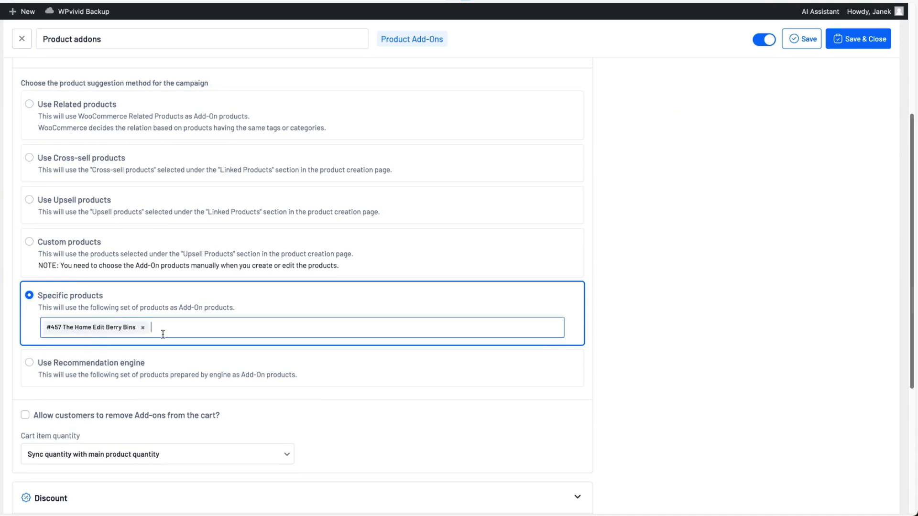
{"action": "type", "text": "pantr"}
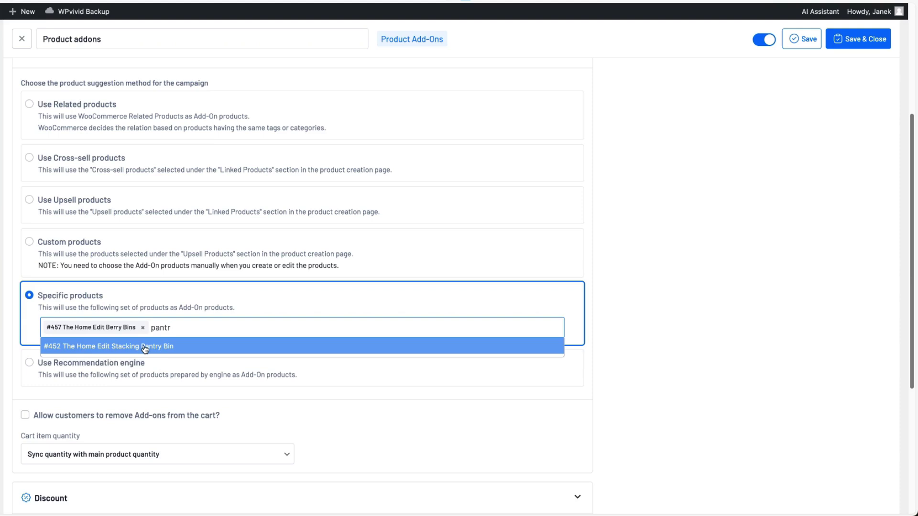
{"action": "left_click", "coordinate": [145, 347]}
Allow customers to remove add-ons from the cart and set the cart item quantity to "Allow customer to change quantity"
{"action": "scroll", "coordinate": [383, 292], "scroll_direction": "down", "scroll_amount": 4}
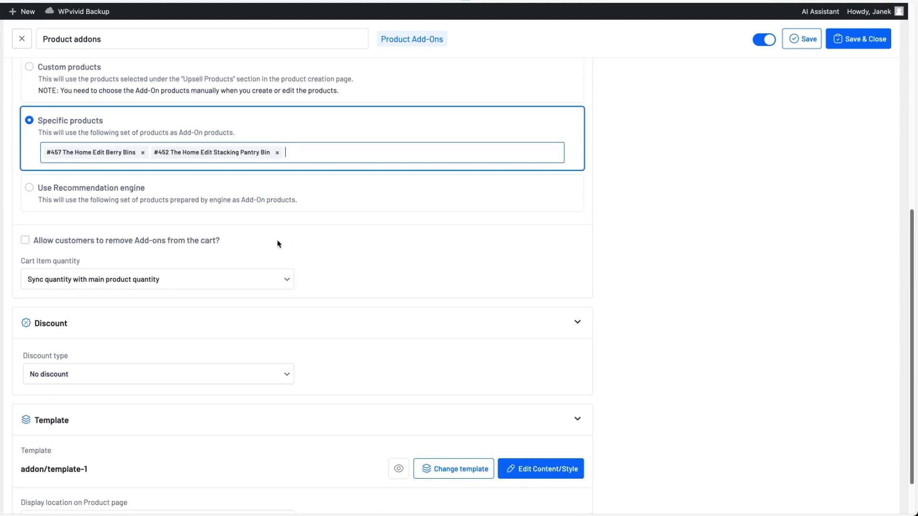
{"action": "left_click", "coordinate": [25, 243]}
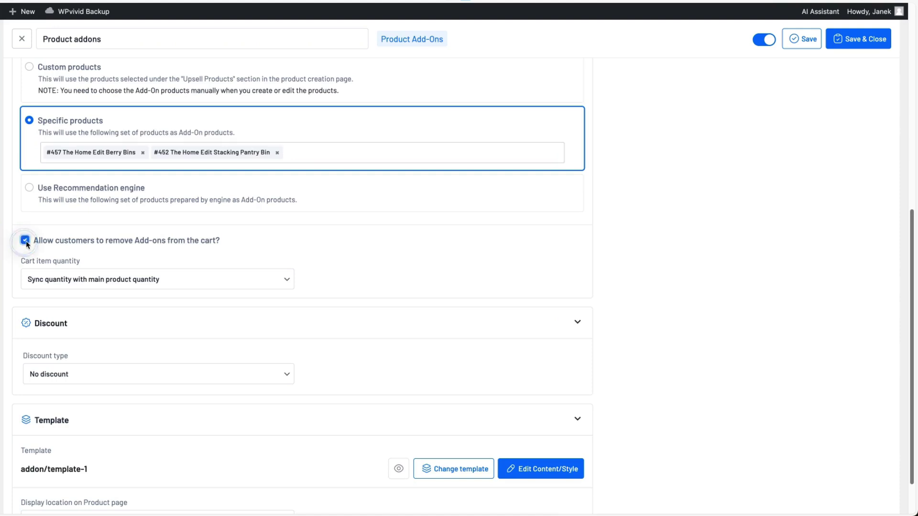
{"action": "left_click", "coordinate": [94, 282]}
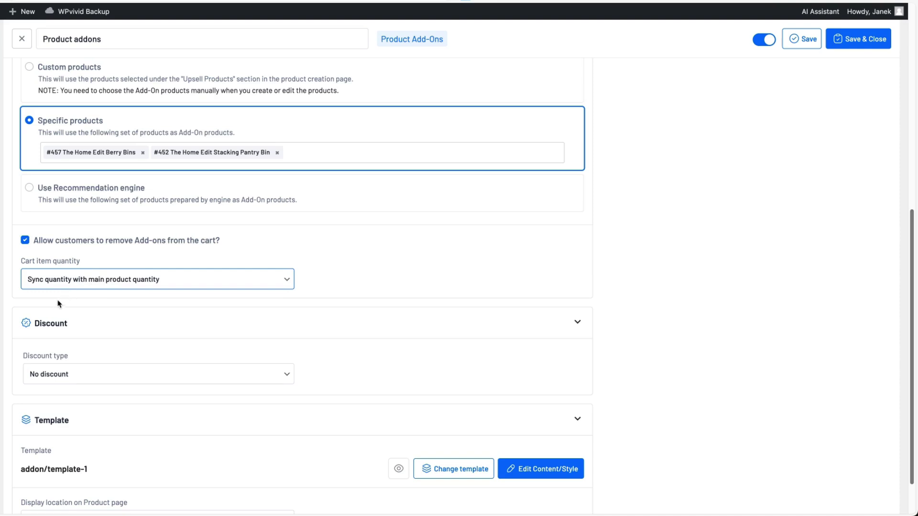
{"action": "left_click", "coordinate": [74, 295]}
Use addon/template-1 with the title "Frequently Bought Together", then save and close the campaign
{"action": "scroll", "coordinate": [507, 252], "scroll_direction": "down", "scroll_amount": 2}
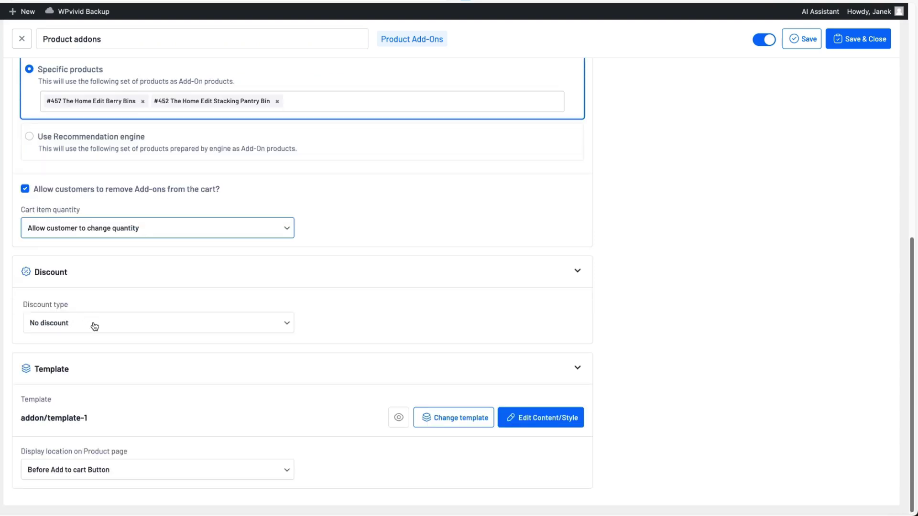
{"action": "left_click", "coordinate": [433, 417]}
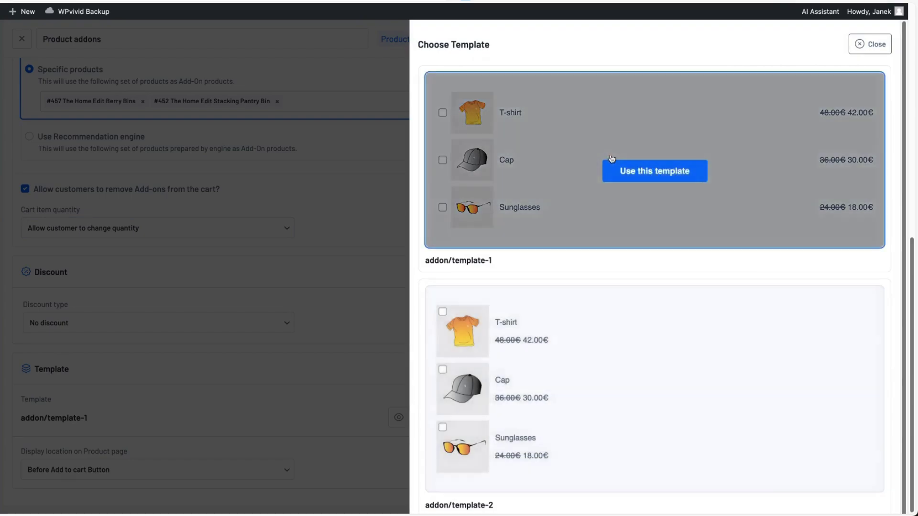
{"action": "left_click", "coordinate": [651, 168]}
{"action": "left_click", "coordinate": [530, 418]}
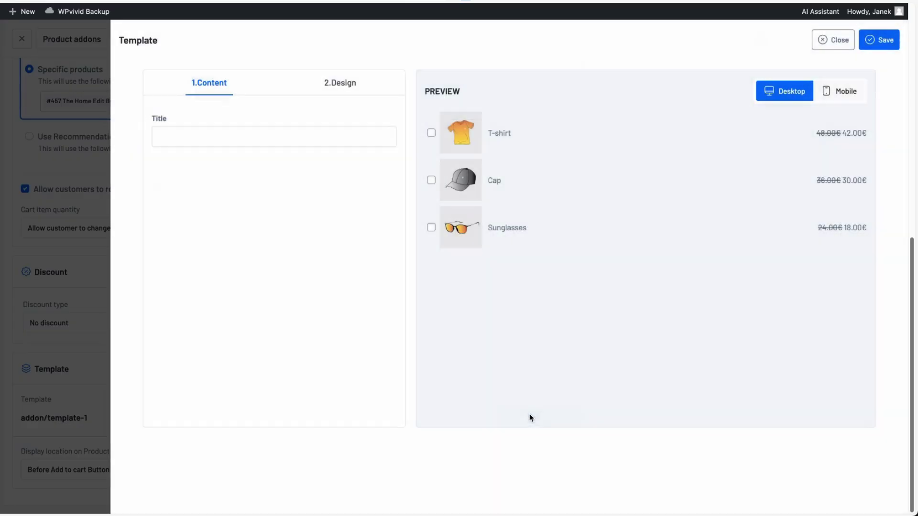
{"action": "left_click", "coordinate": [193, 138]}
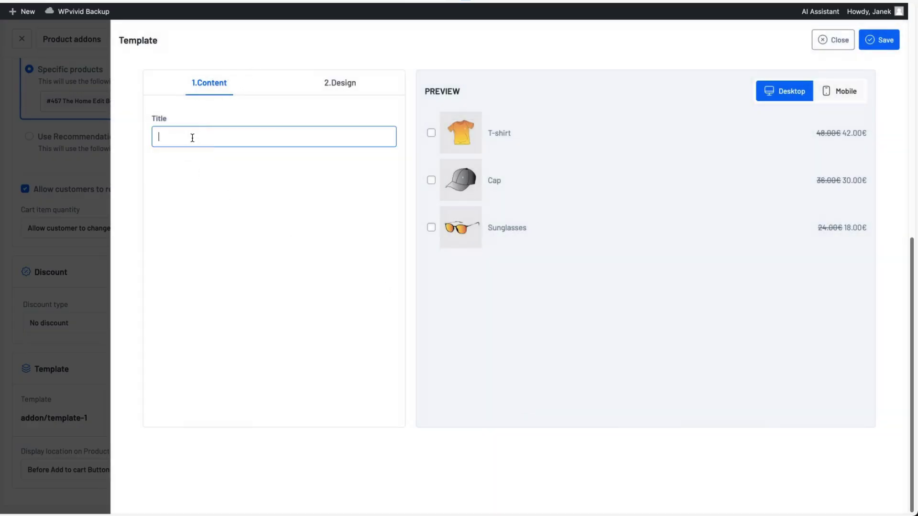
{"action": "type", "text": "Frequently Bought Together"}
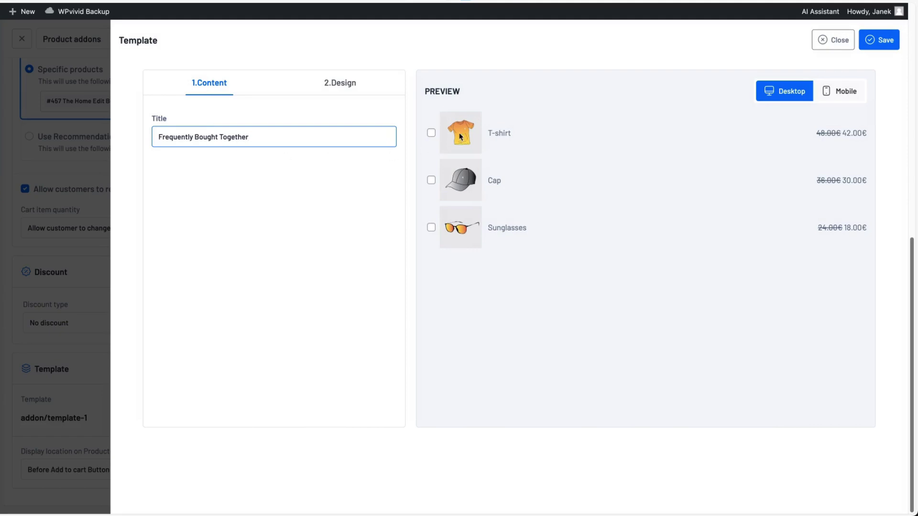
{"action": "left_click", "coordinate": [879, 41]}
{"action": "scroll", "coordinate": [845, 42], "scroll_direction": "up", "scroll_amount": 5}
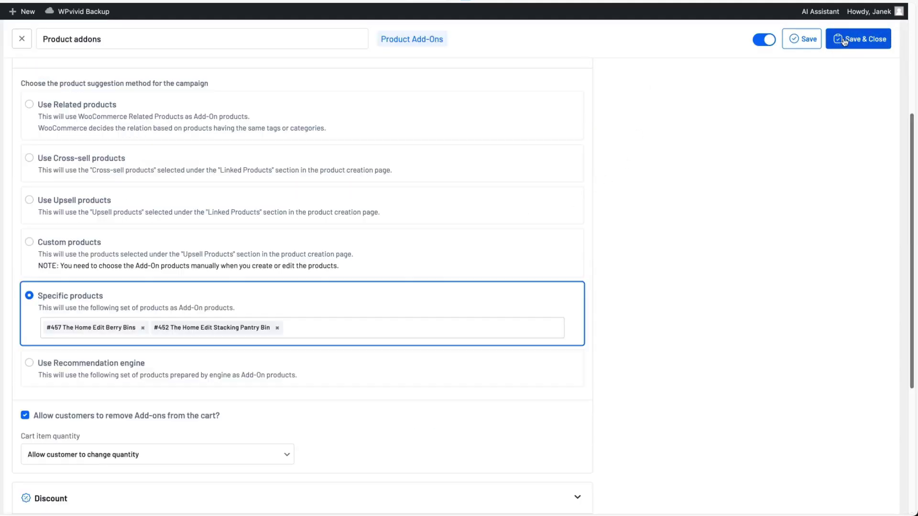
{"action": "left_click", "coordinate": [845, 41]}
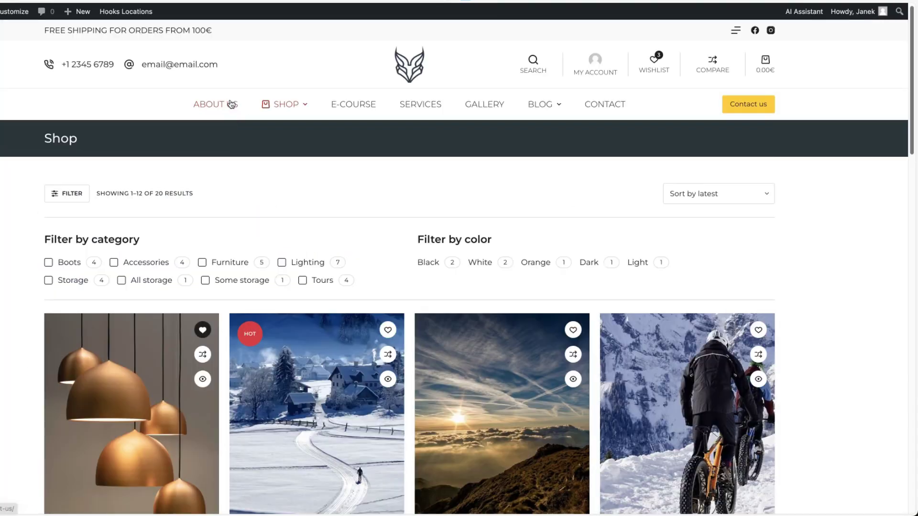
Open the Golden Lamp from the shop's Lighting category and examine the add-on offers on its product page
{"action": "mouse_move", "coordinate": [288, 107]}
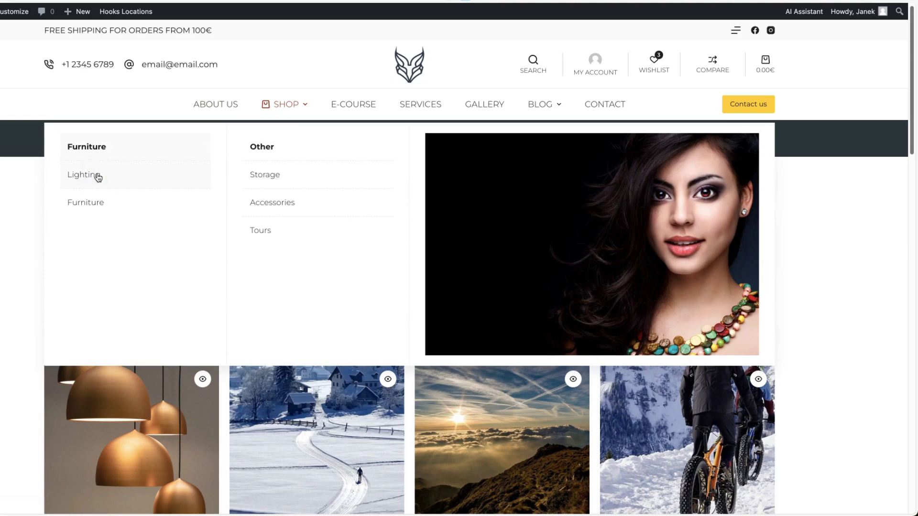
{"action": "left_click", "coordinate": [98, 177]}
{"action": "scroll", "coordinate": [128, 290], "scroll_direction": "down", "scroll_amount": 4}
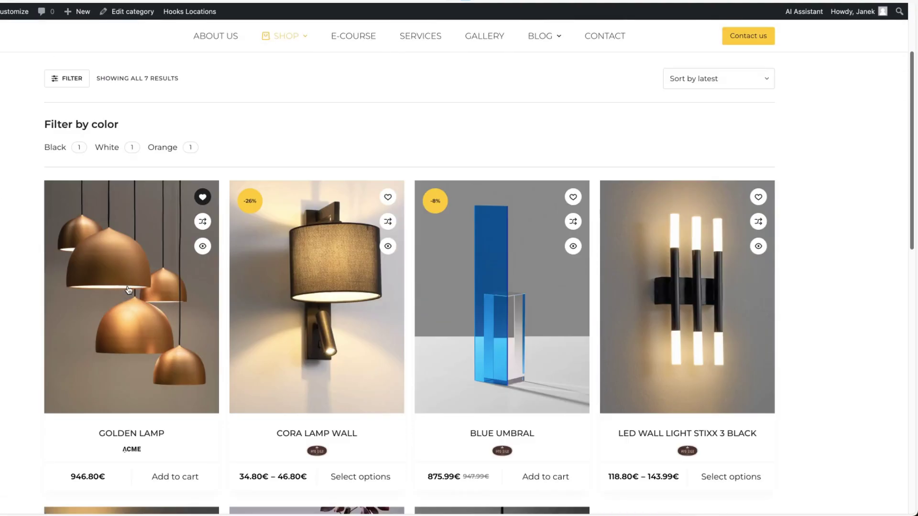
{"action": "left_click", "coordinate": [128, 290]}
{"action": "scroll", "coordinate": [336, 271], "scroll_direction": "down", "scroll_amount": 5}
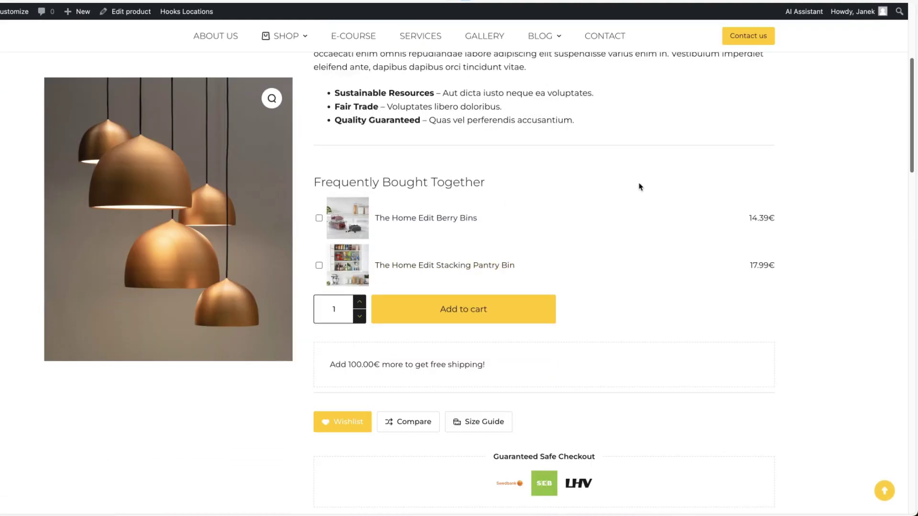
Open the first product in the Storage category to check whether the add-on offers are limited to Lighting items
{"action": "scroll", "coordinate": [641, 187], "scroll_direction": "up", "scroll_amount": 3}
{"action": "mouse_move", "coordinate": [289, 36]}
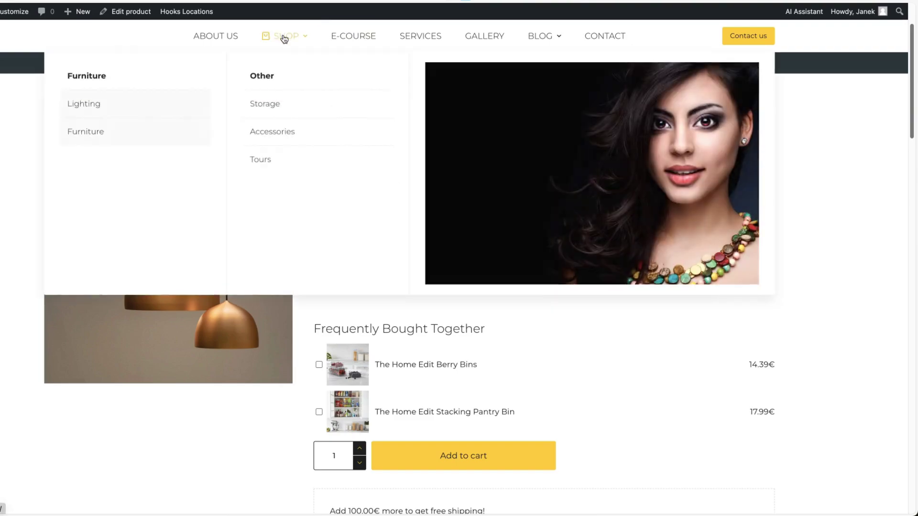
{"action": "left_click", "coordinate": [265, 103]}
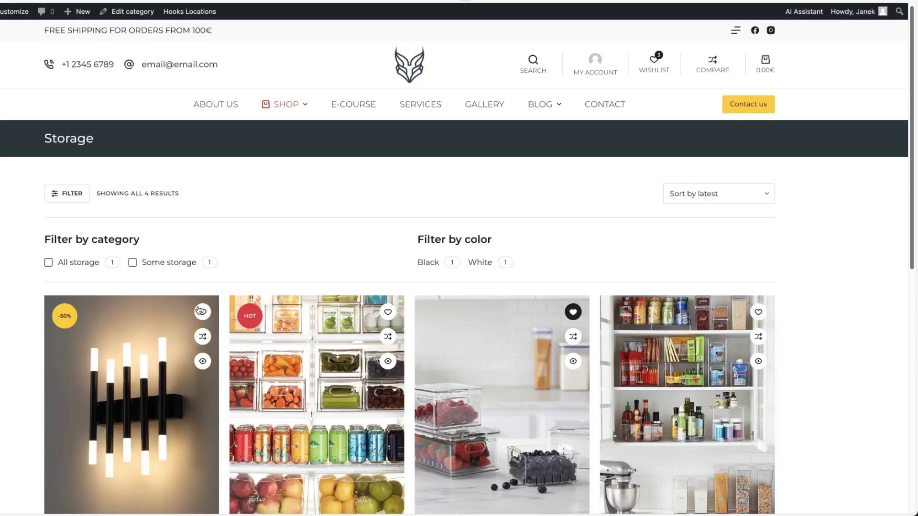
{"action": "left_click", "coordinate": [140, 330]}
{"action": "scroll", "coordinate": [417, 240], "scroll_direction": "down", "scroll_amount": 2}
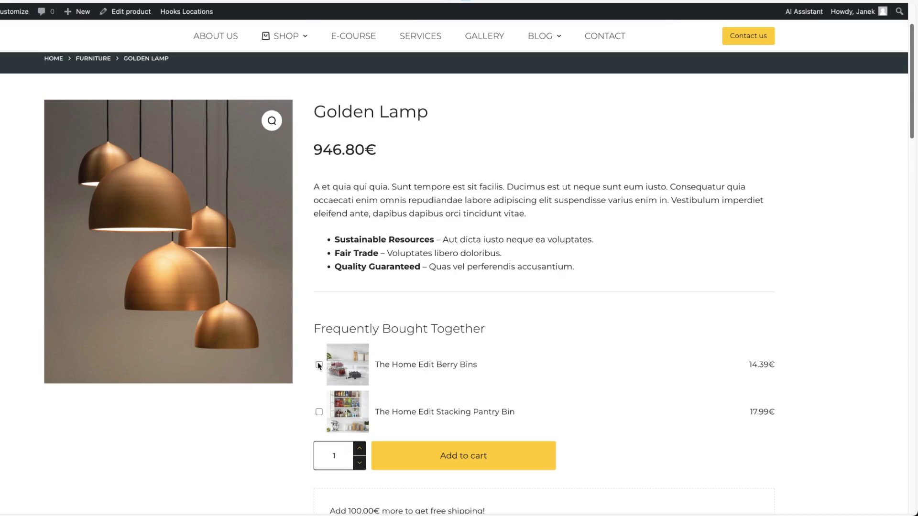
Add the Golden Lamp to the cart together with the Berry Bins and Stacking Pantry Bin add-ons
{"action": "left_click", "coordinate": [319, 365]}
{"action": "left_click", "coordinate": [319, 411]}
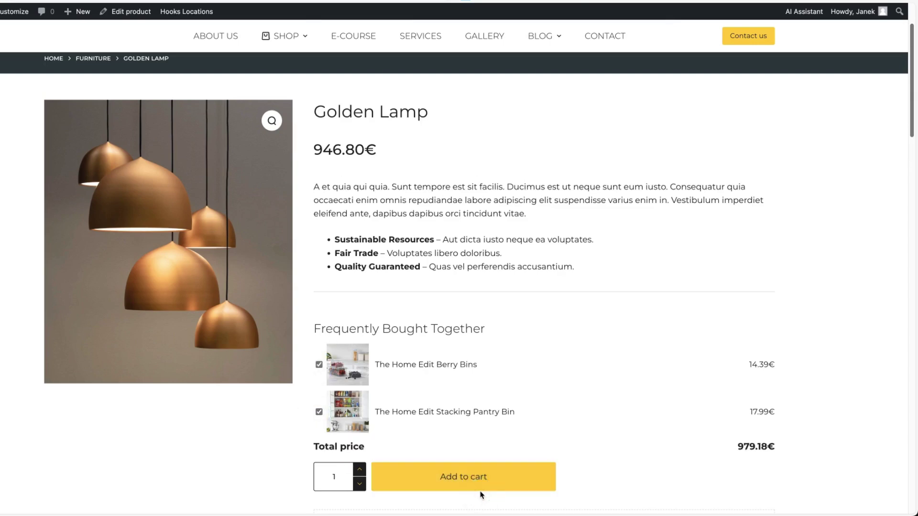
{"action": "left_click", "coordinate": [482, 487]}
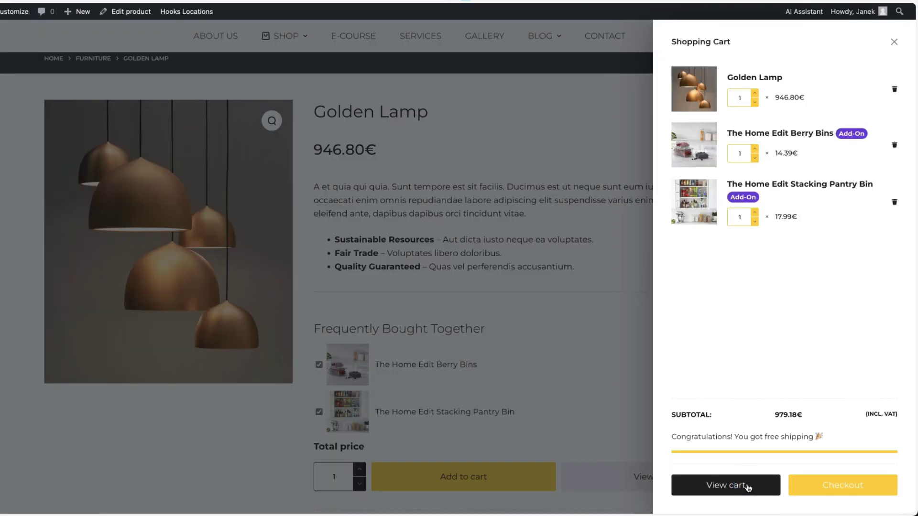
Review the add-on items on the cart page and increase the quantity of The Home Edit Berry Bins
{"action": "left_click", "coordinate": [748, 486]}
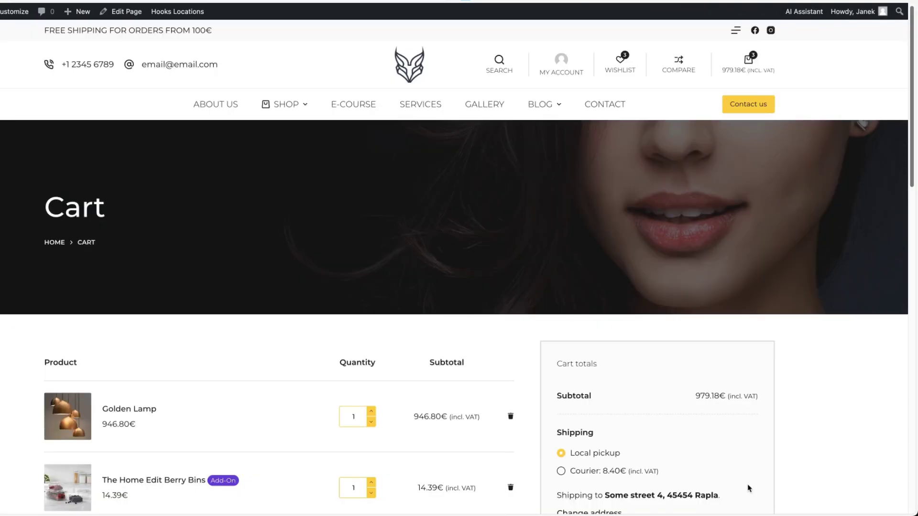
{"action": "scroll", "coordinate": [374, 274], "scroll_direction": "down", "scroll_amount": 4}
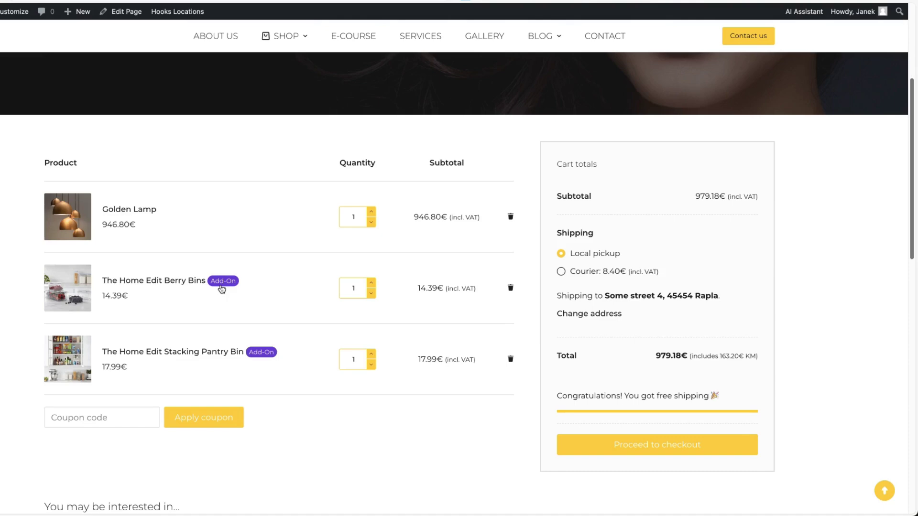
{"action": "left_click", "coordinate": [372, 283]}
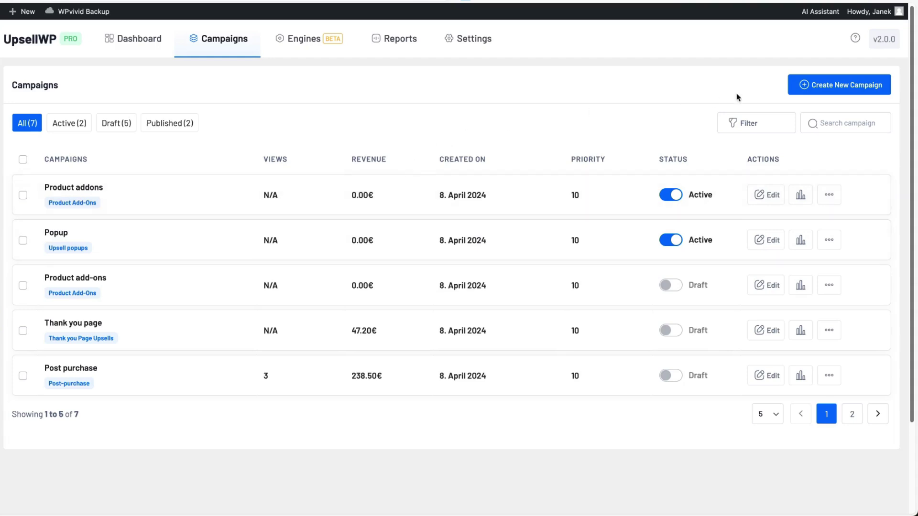
Create a new Cart Upsells campaign and name it "Cart page"
{"action": "left_click", "coordinate": [838, 84]}
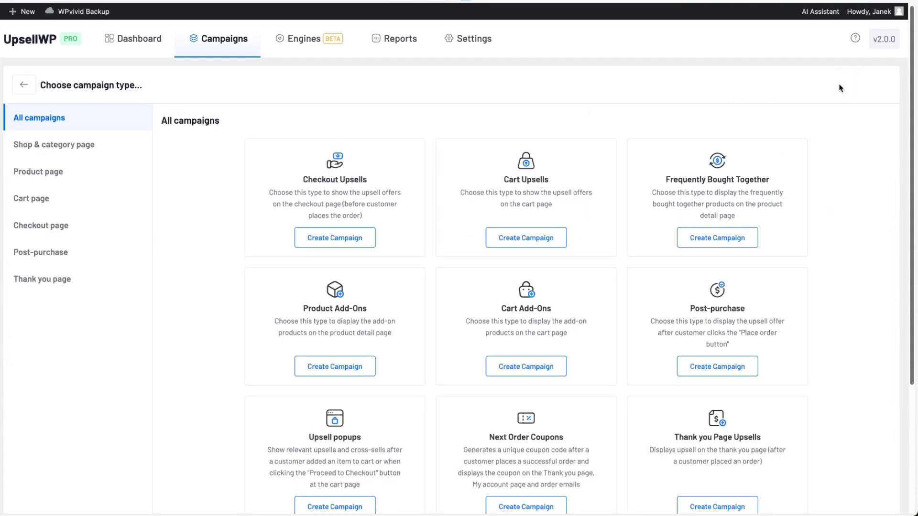
{"action": "left_click", "coordinate": [541, 241]}
{"action": "left_click", "coordinate": [103, 45]}
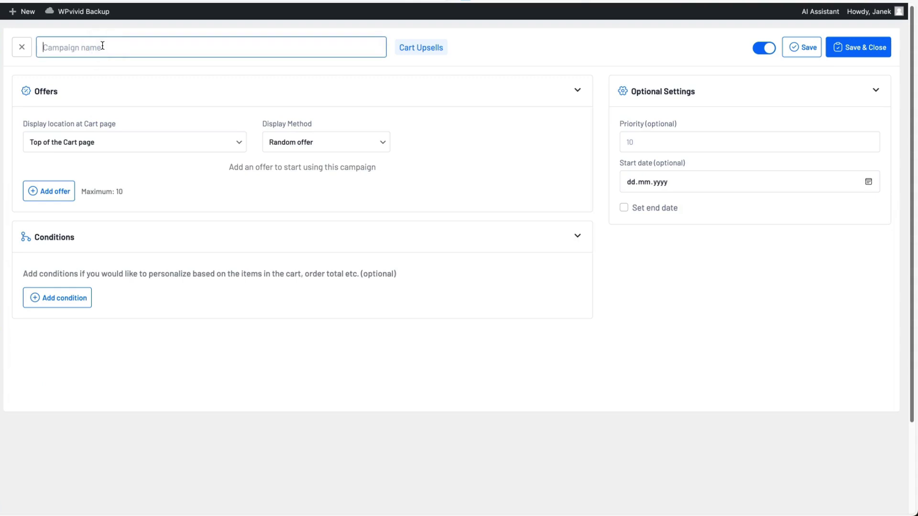
{"action": "type", "text": "Cart page"}
Set the campaign's cart page display location to "After Cart items table" and its display method to "A/B Testing"
{"action": "left_click", "coordinate": [70, 149]}
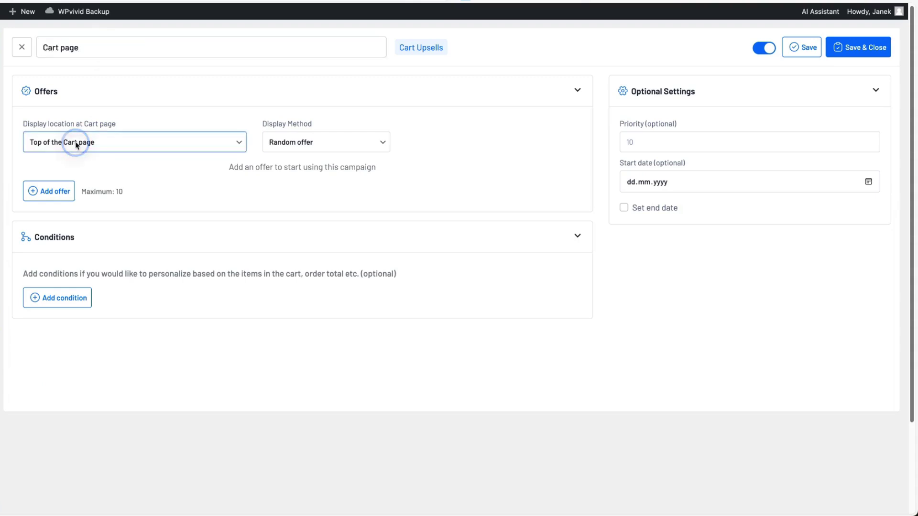
{"action": "key", "text": "space"}
{"action": "left_click", "coordinate": [72, 172]}
{"action": "left_click", "coordinate": [320, 142]}
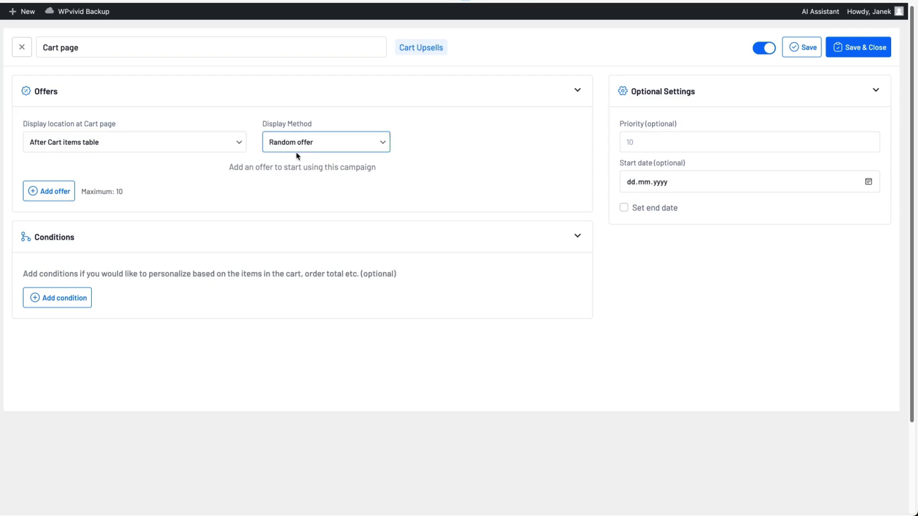
{"action": "key", "text": "space"}
{"action": "left_click", "coordinate": [297, 156]}
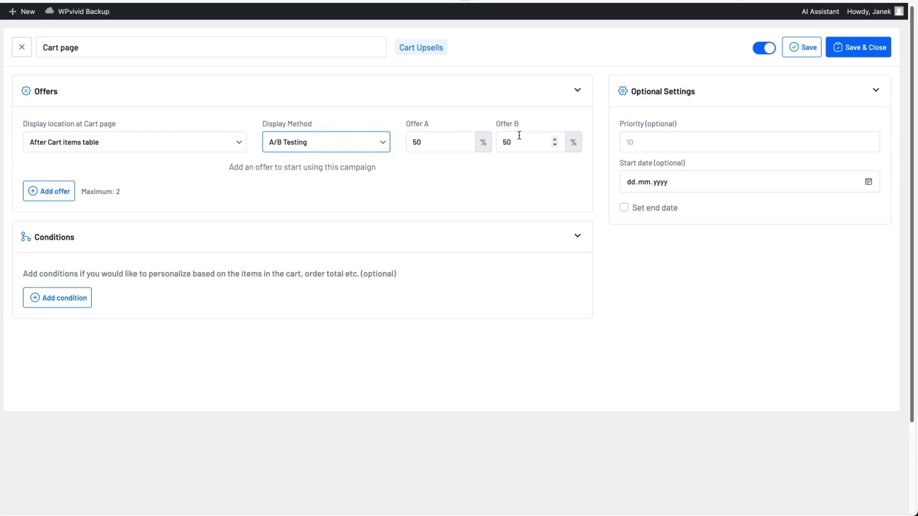
Add Offer A for the Golden Lamp with a 20 percent discount and leave its usage limits unlimited
{"action": "left_click", "coordinate": [67, 190]}
{"action": "left_click", "coordinate": [188, 143]}
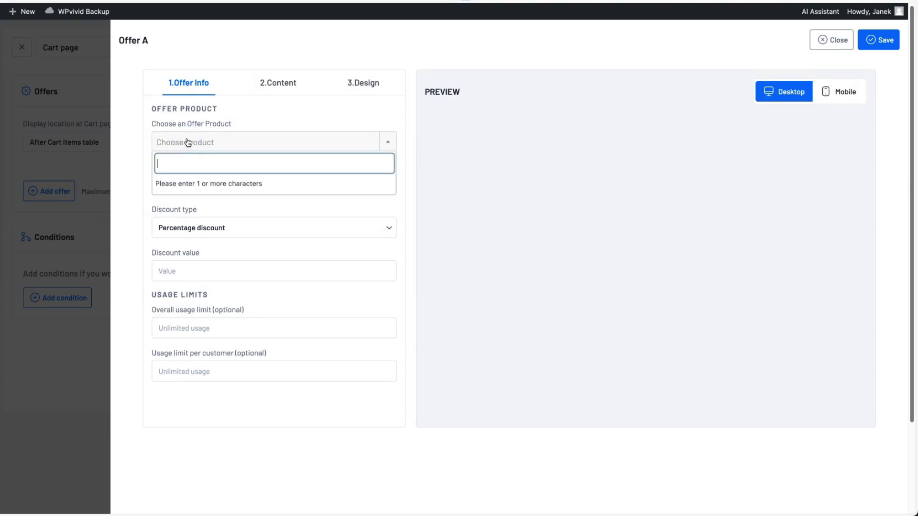
{"action": "left_click", "coordinate": [191, 184]}
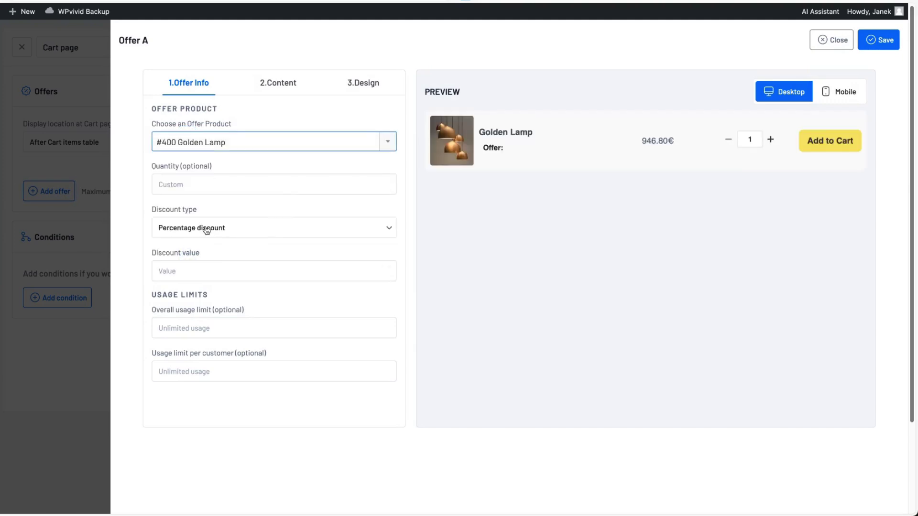
{"action": "left_click", "coordinate": [181, 270]}
{"action": "type", "text": "20"}
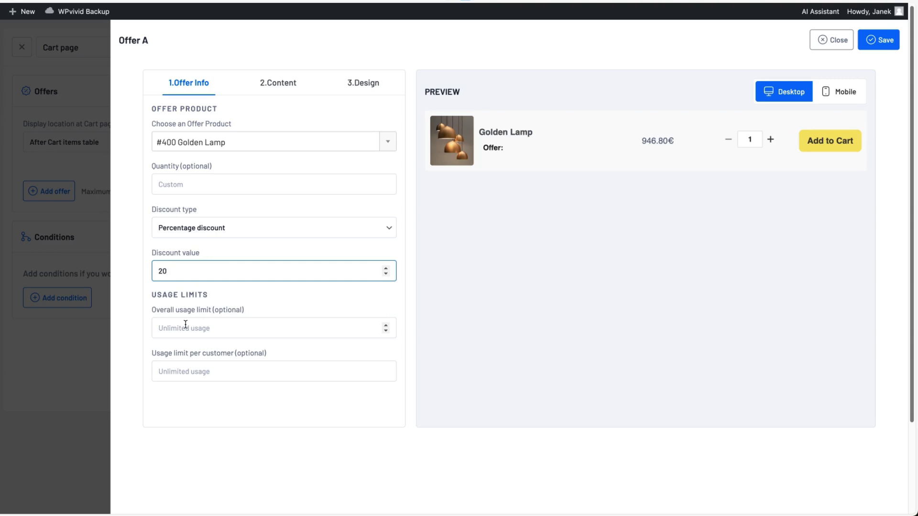
{"action": "left_click", "coordinate": [209, 366]}
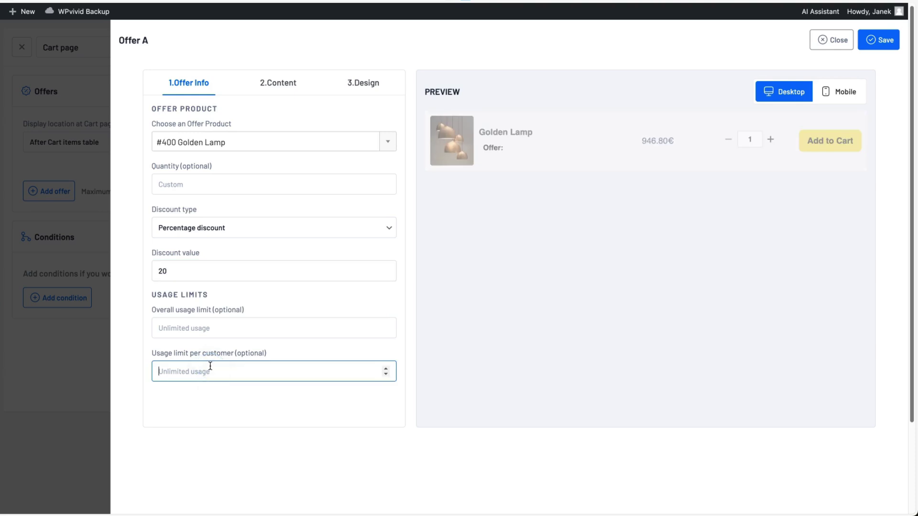
{"action": "type", "text": "1"}
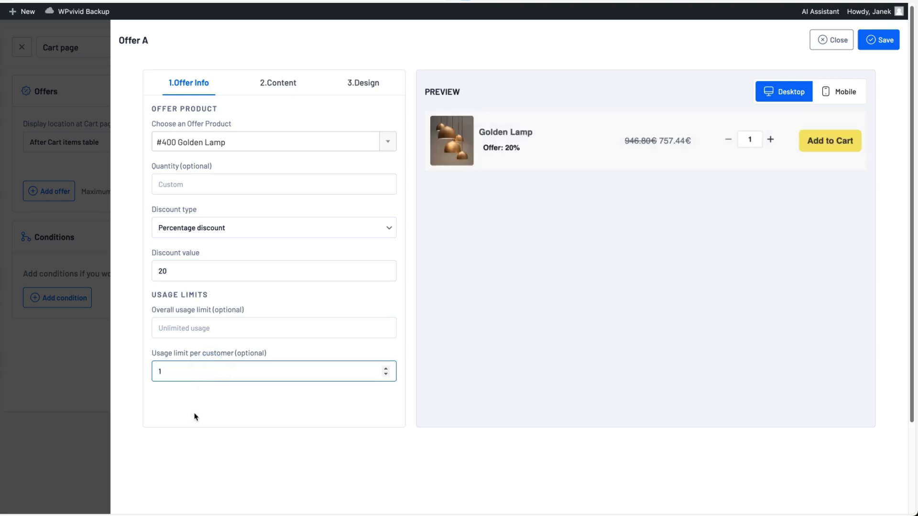
{"action": "key", "text": "BackSpace"}
Change the Golden Lamp offer's title to "Offer: -{discount}", keeping "Add to Cart" as its call-to-action text
{"action": "left_click", "coordinate": [277, 84]}
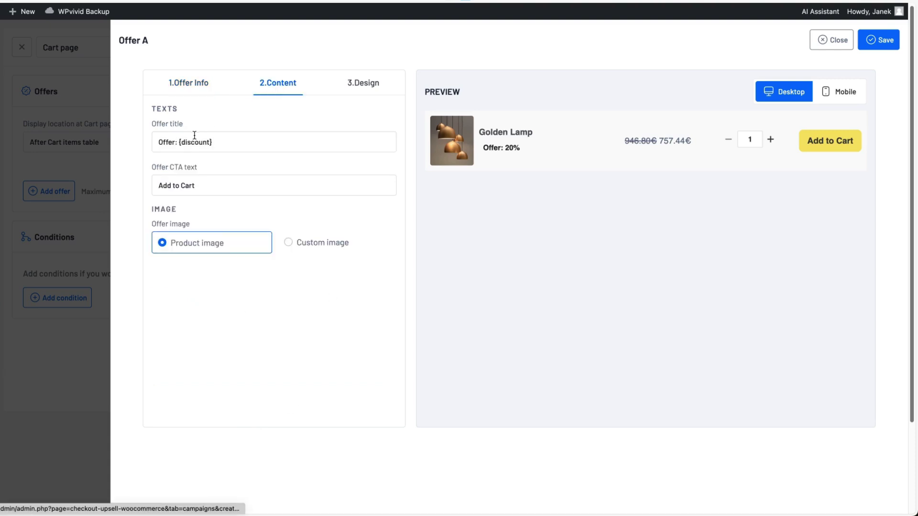
{"action": "left_click", "coordinate": [178, 142]}
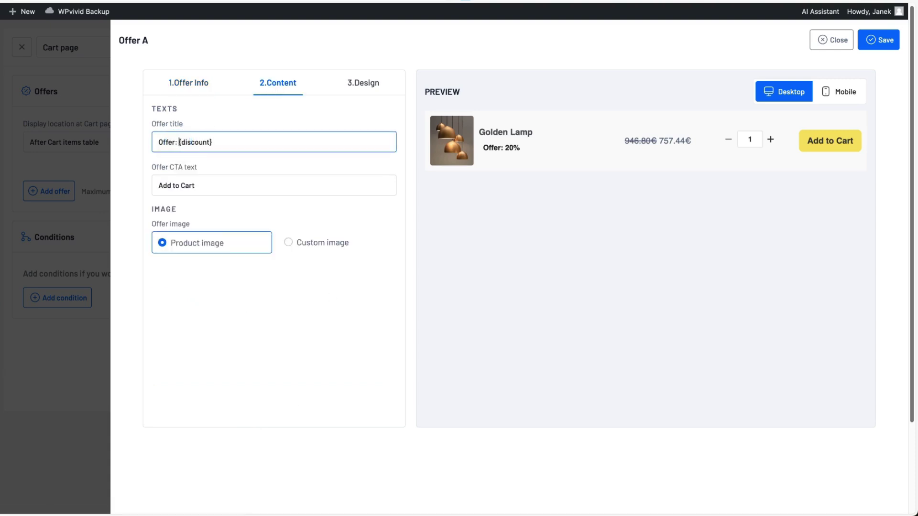
{"action": "type", "text": "-"}
{"action": "left_click_drag", "start_coordinate": [203, 183], "coordinate": [123, 185]}
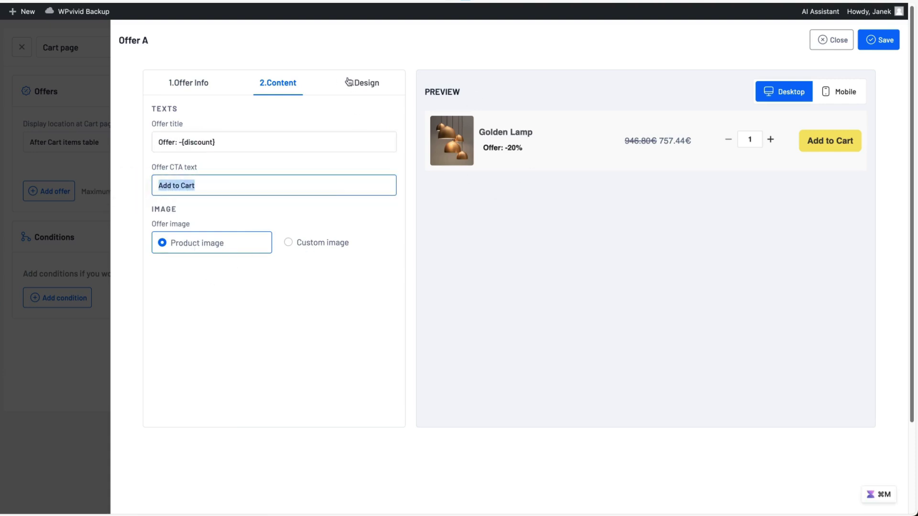
Apply the offer/cart-template-4-wide template to the Golden Lamp offer and save the offer
{"action": "left_click", "coordinate": [364, 83]}
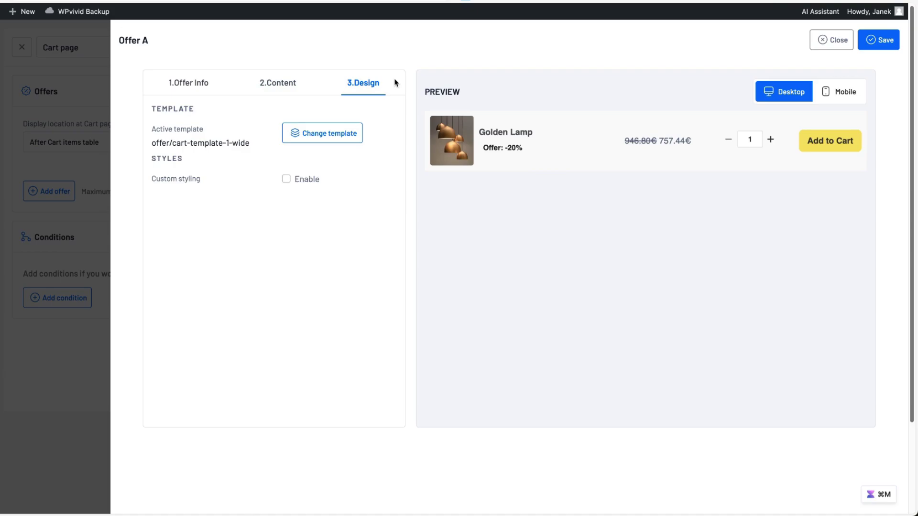
{"action": "left_click", "coordinate": [316, 134]}
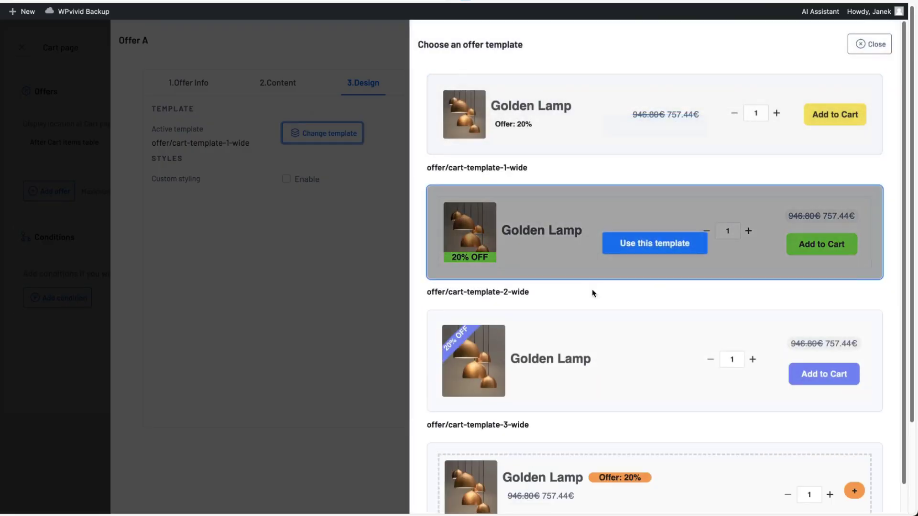
{"action": "scroll", "coordinate": [615, 334], "scroll_direction": "down", "scroll_amount": 1}
{"action": "left_click", "coordinate": [633, 460]}
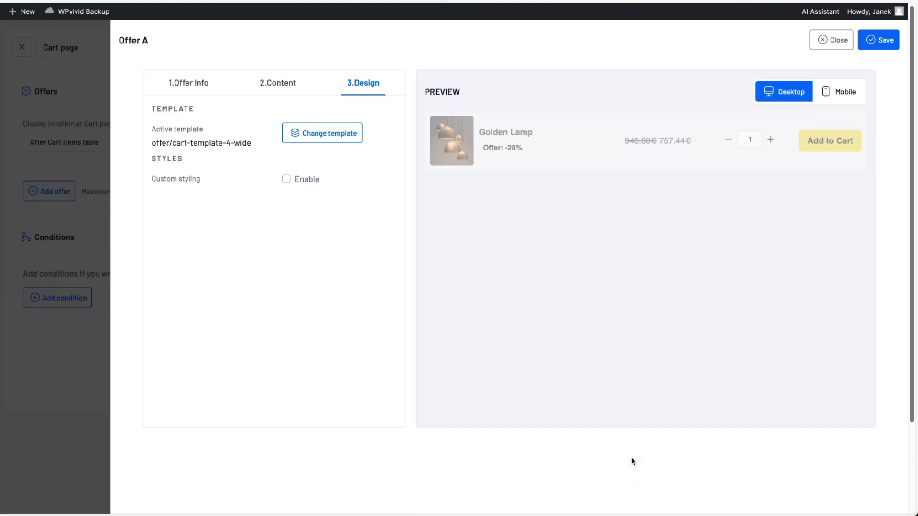
{"action": "left_click", "coordinate": [885, 41]}
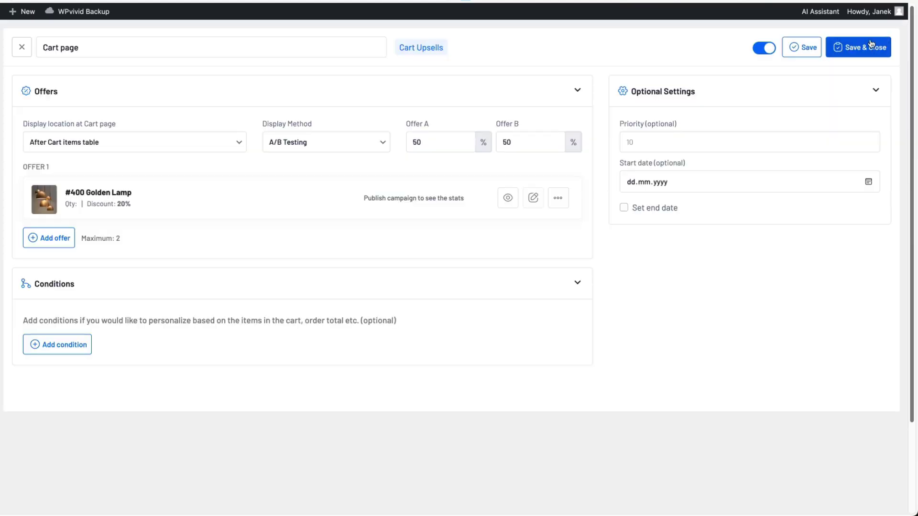
Add Offer B for the Hartek Lamp with a fixed discount of 20 and the title "Offer: -{discount}"
{"action": "left_click", "coordinate": [48, 238]}
{"action": "left_click", "coordinate": [238, 142]}
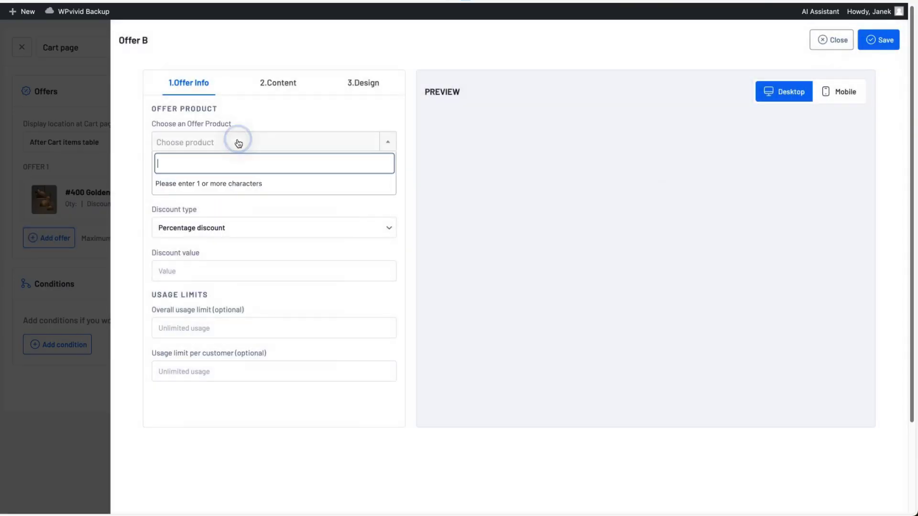
{"action": "type", "text": "hart"}
{"action": "left_click", "coordinate": [187, 185]}
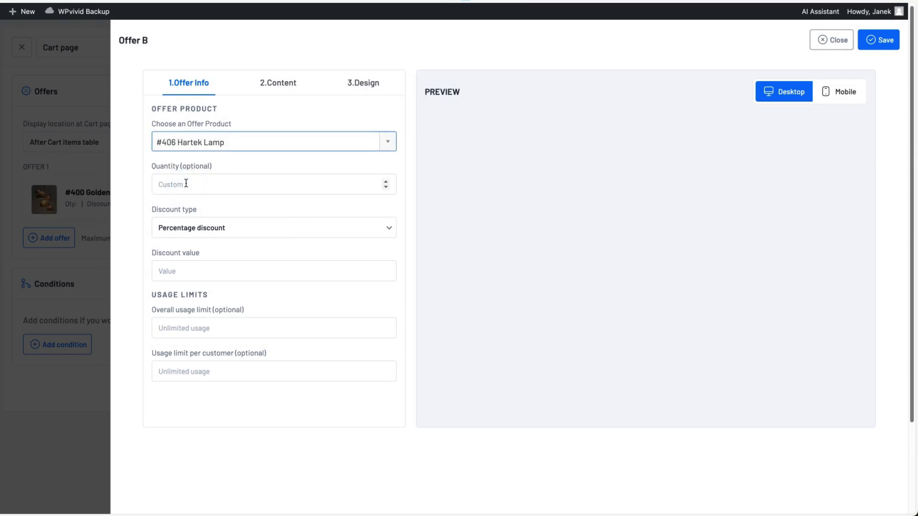
{"action": "left_click", "coordinate": [179, 229]}
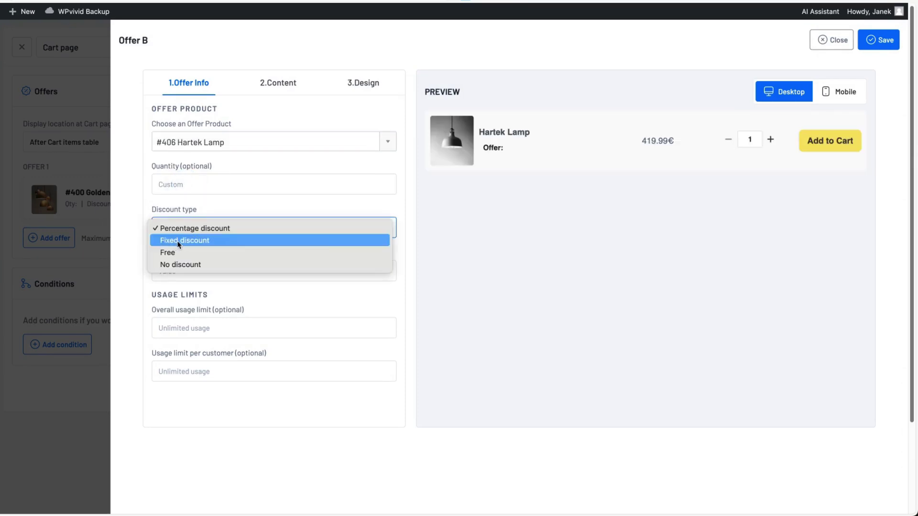
{"action": "left_click", "coordinate": [178, 241]}
{"action": "left_click", "coordinate": [187, 267]}
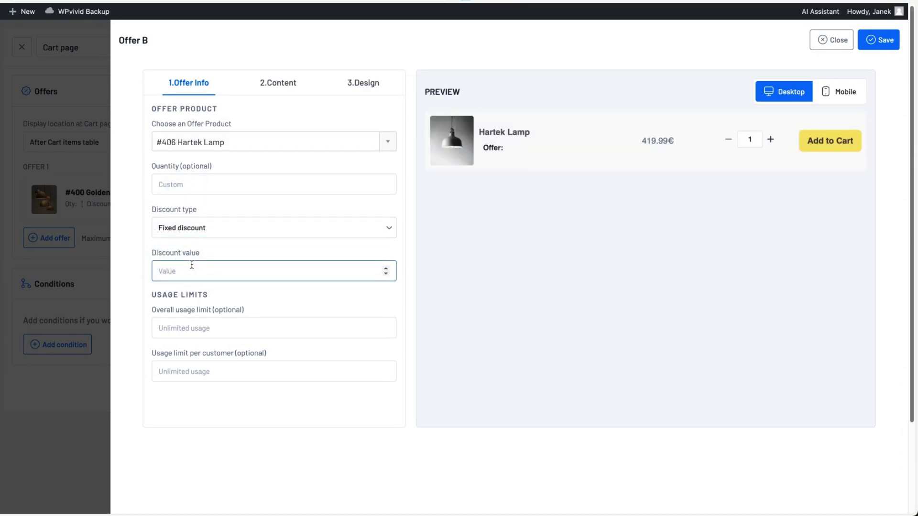
{"action": "type", "text": "20"}
{"action": "left_click", "coordinate": [206, 212]}
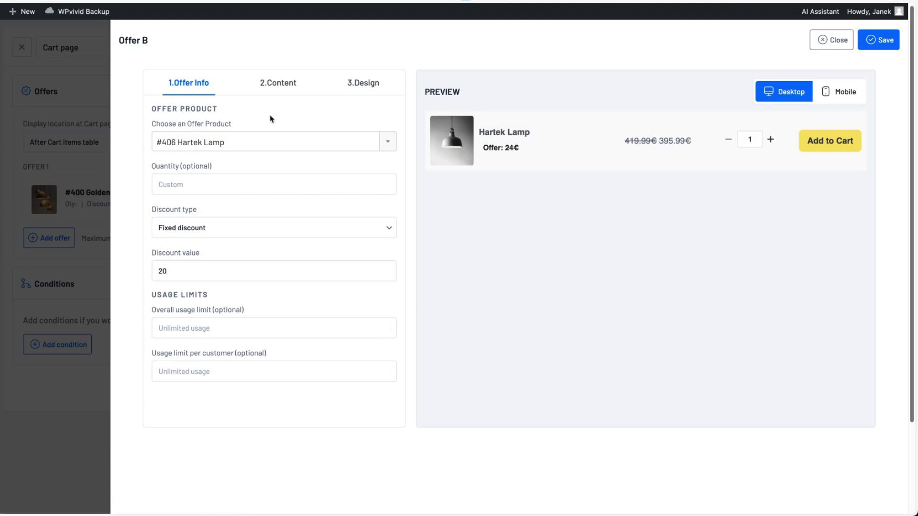
{"action": "left_click", "coordinate": [277, 82]}
{"action": "type", "text": "-{discount"}
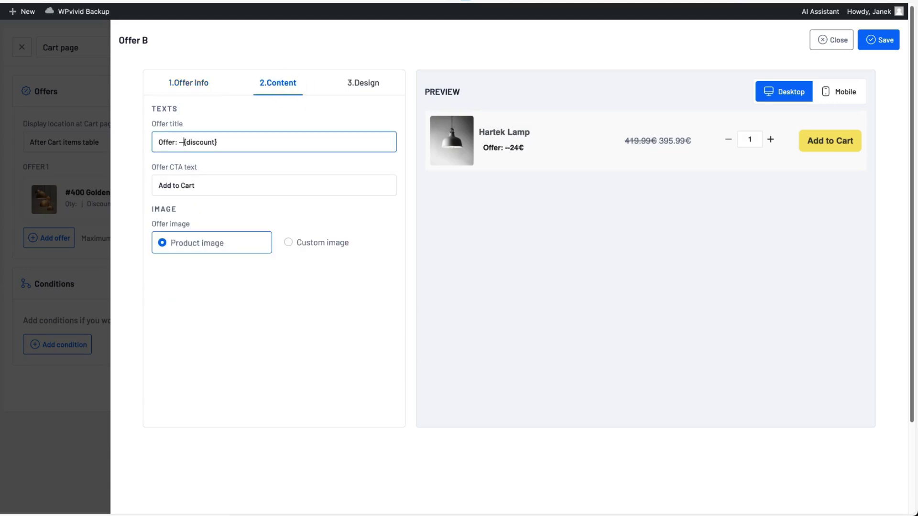
Apply the offer/cart-template-4-wide template to the Hartek Lamp offer, and save both the offer and the Cart page campaign
{"action": "left_click", "coordinate": [365, 82]}
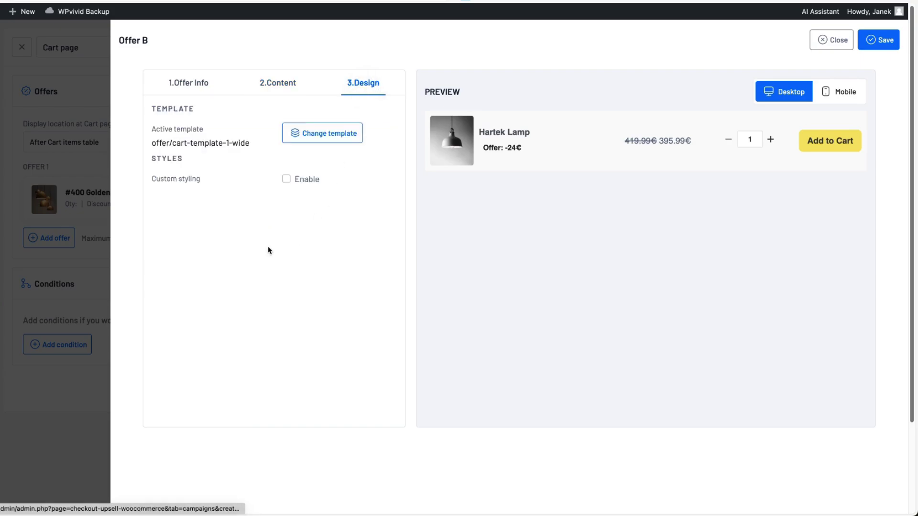
{"action": "left_click", "coordinate": [319, 133]}
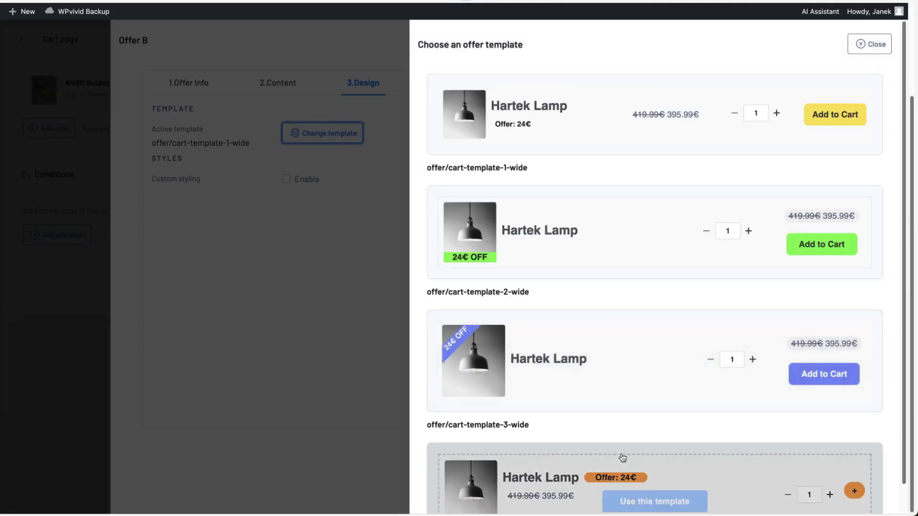
{"action": "scroll", "coordinate": [619, 457], "scroll_direction": "down", "scroll_amount": 2}
{"action": "left_click", "coordinate": [648, 454]}
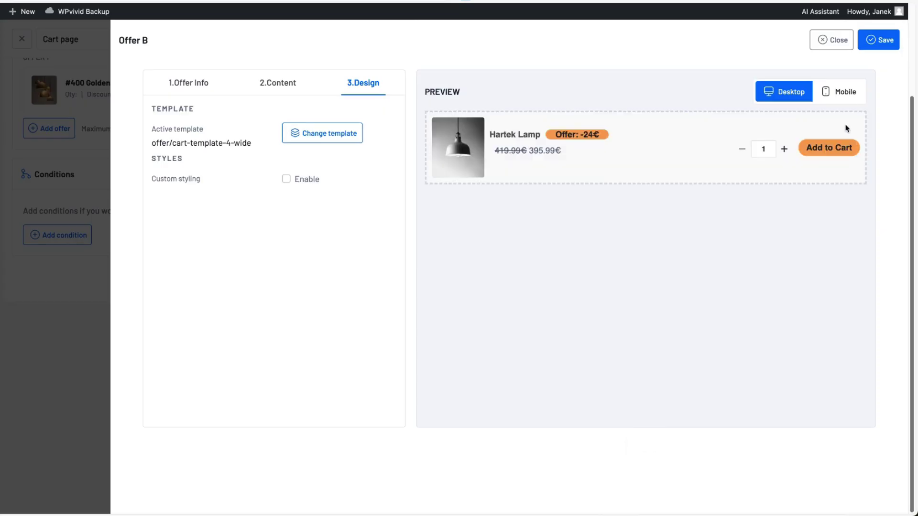
{"action": "left_click", "coordinate": [880, 40]}
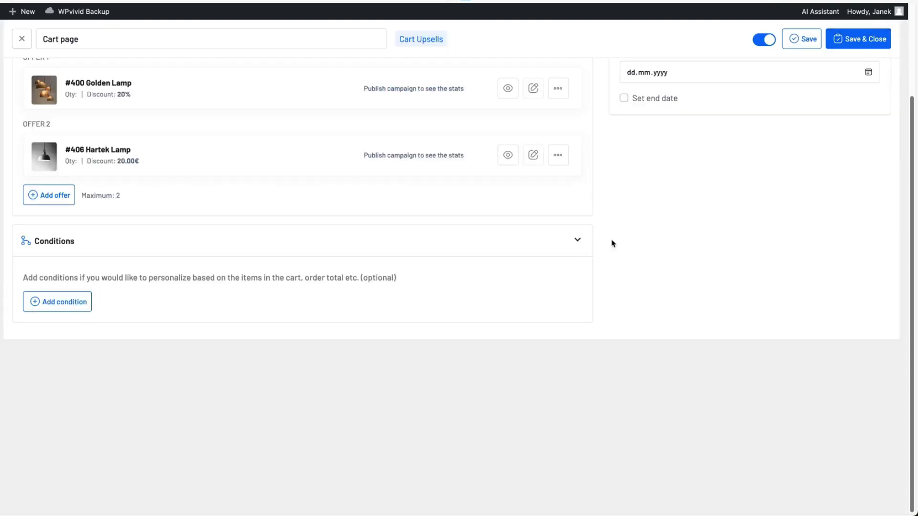
{"action": "scroll", "coordinate": [656, 251], "scroll_direction": "up", "scroll_amount": 3}
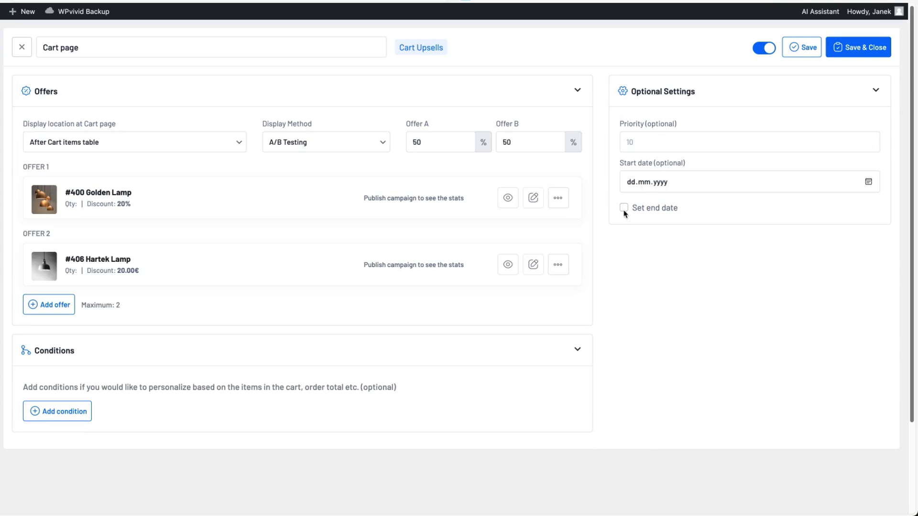
{"action": "left_click", "coordinate": [859, 50]}
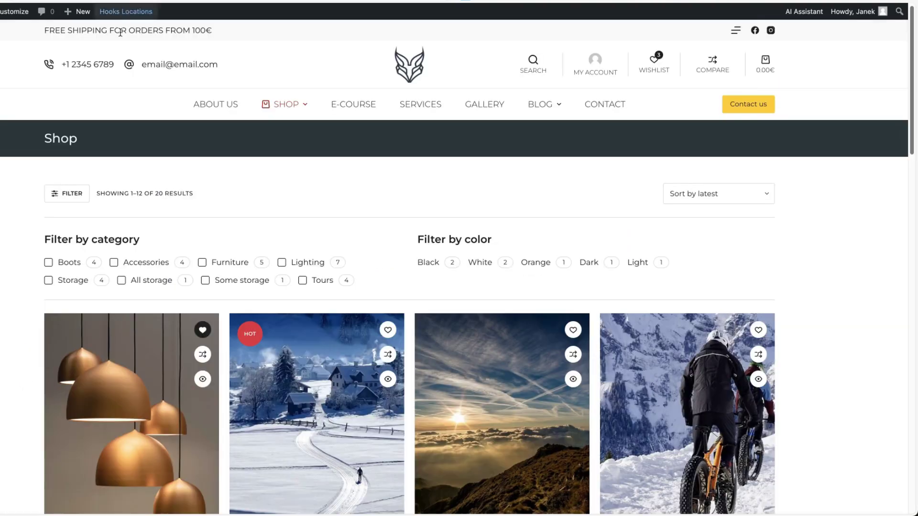
On the shop page, add The Home Edit Stacking Pantry Bin to the cart
{"action": "scroll", "coordinate": [415, 328], "scroll_direction": "down", "scroll_amount": 4}
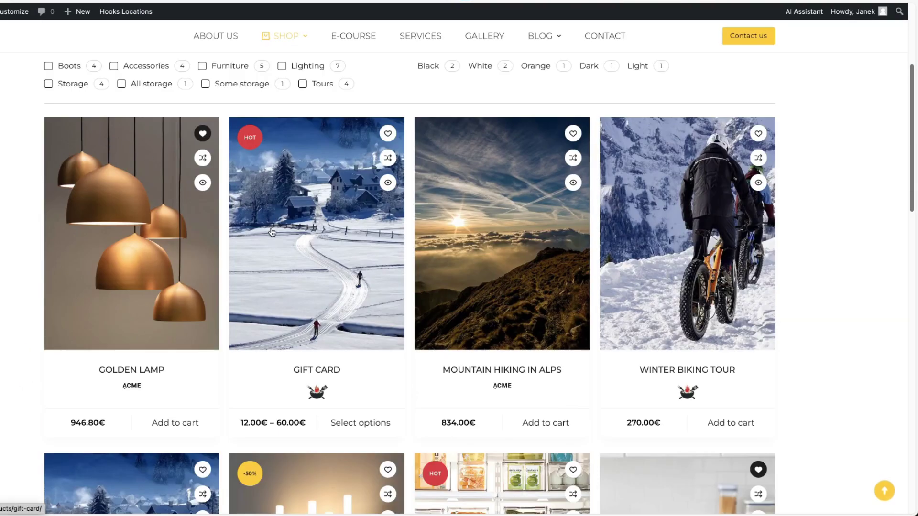
{"action": "scroll", "coordinate": [415, 328], "scroll_direction": "down", "scroll_amount": 1}
{"action": "scroll", "coordinate": [415, 328], "scroll_direction": "down", "scroll_amount": 9}
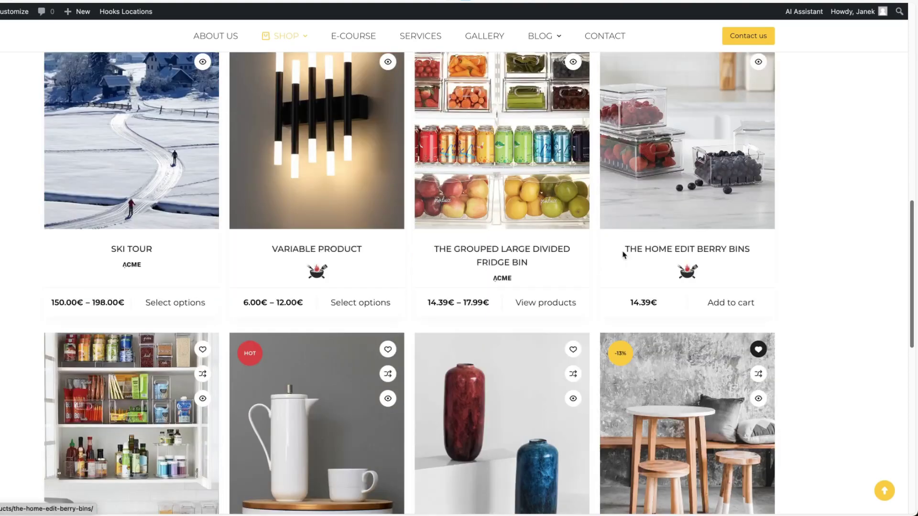
{"action": "scroll", "coordinate": [267, 335], "scroll_direction": "down", "scroll_amount": 5}
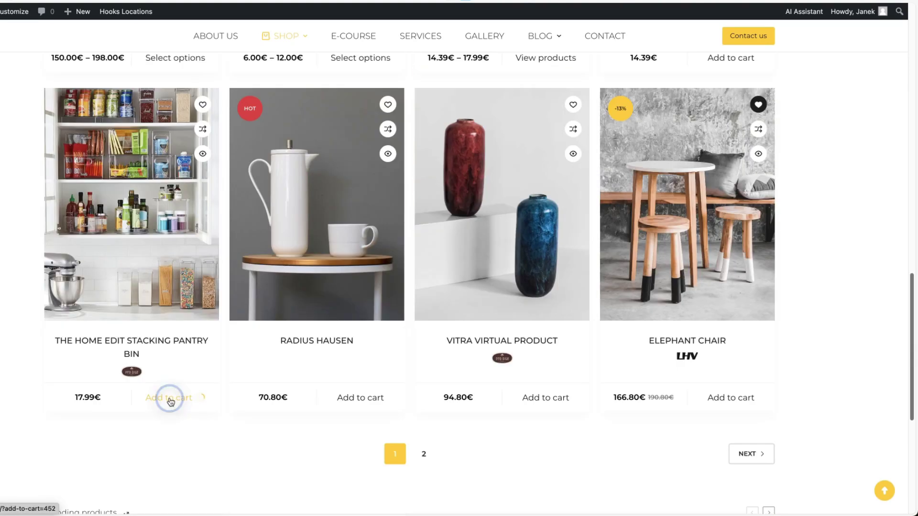
{"action": "left_click", "coordinate": [170, 400]}
{"action": "left_click", "coordinate": [171, 400]}
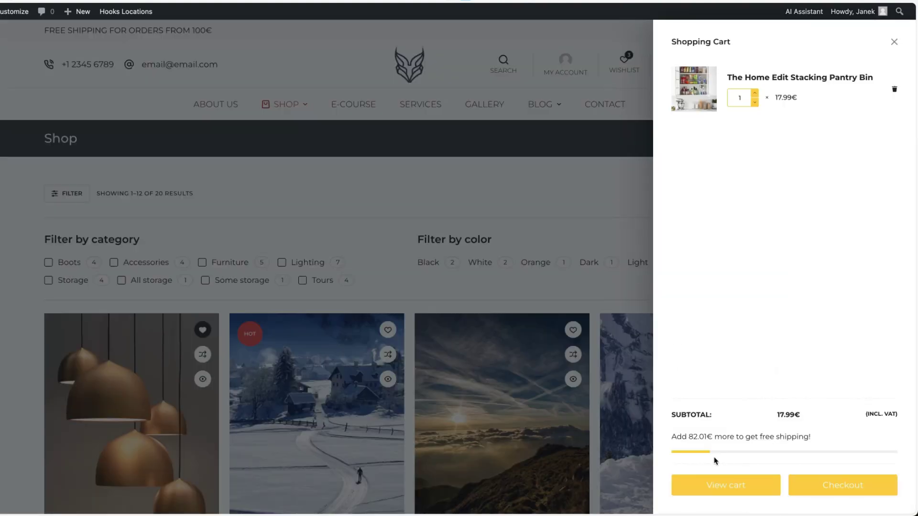
Open the cart page and add the discounted Hartek Lamp upsell offer to the cart
{"action": "left_click", "coordinate": [724, 485]}
{"action": "scroll", "coordinate": [724, 490], "scroll_direction": "down", "scroll_amount": 4}
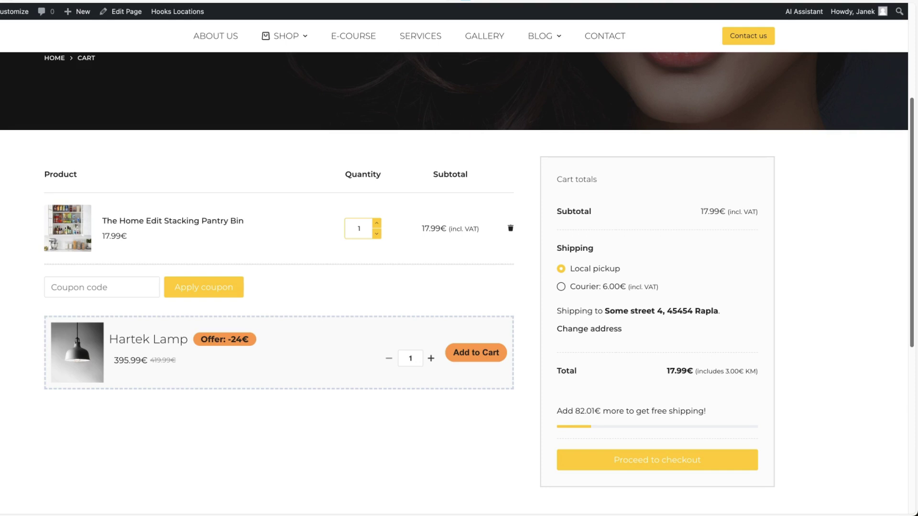
{"action": "left_click", "coordinate": [477, 359]}
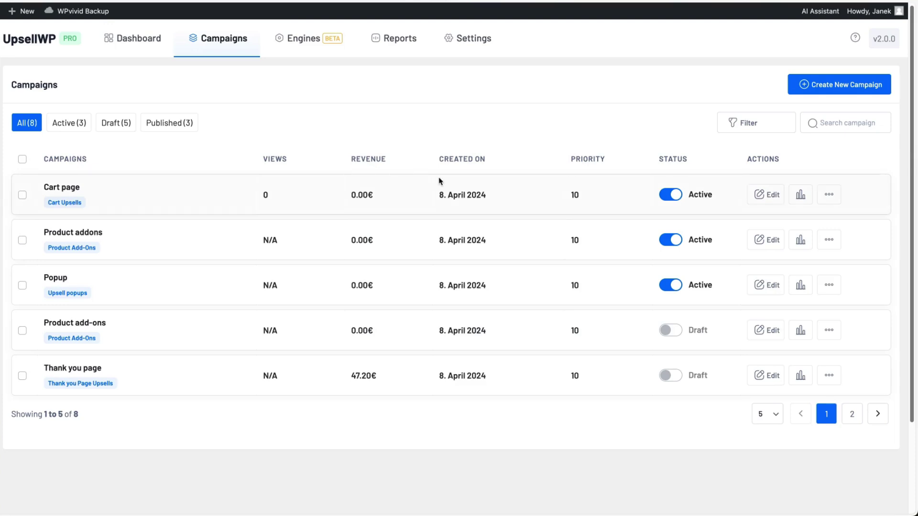
Create a new Checkout Upsells campaign named "Checkout"
{"action": "left_click", "coordinate": [840, 86]}
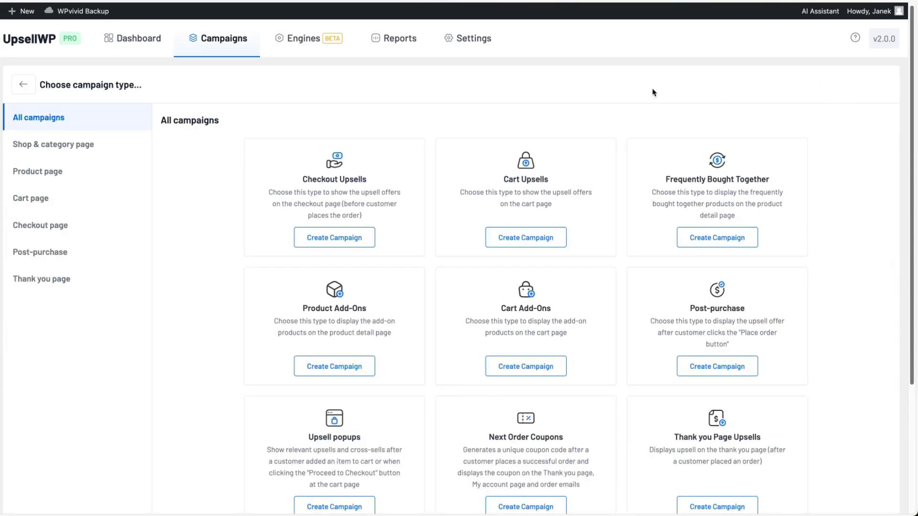
{"action": "left_click", "coordinate": [327, 171]}
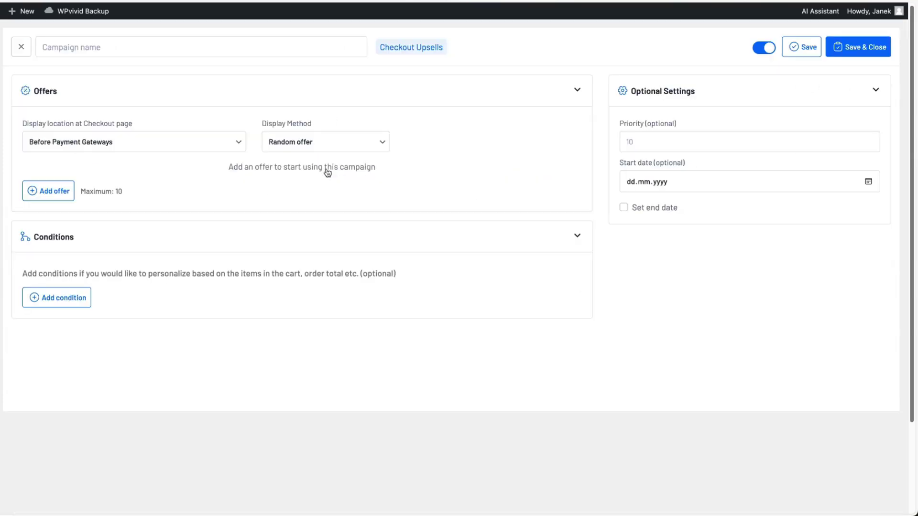
{"action": "left_click", "coordinate": [92, 48]}
{"action": "type", "text": "CXh"}
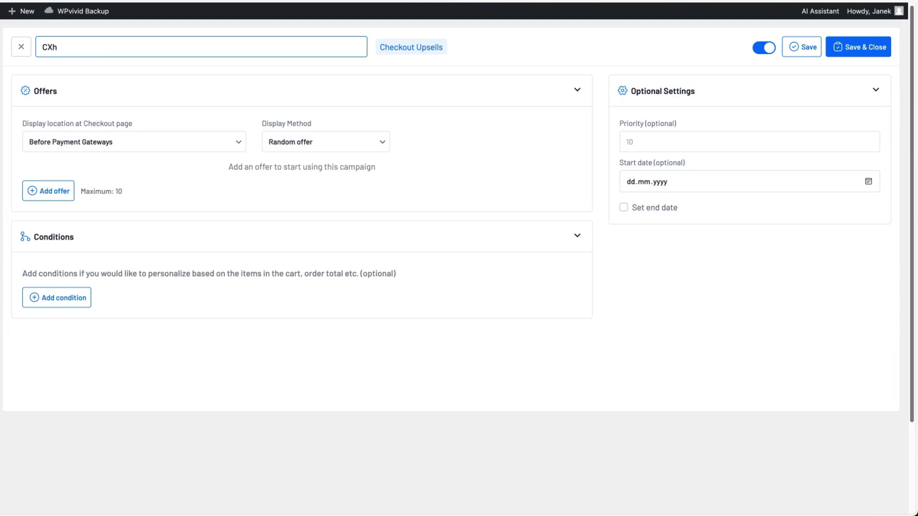
{"action": "type", "text": "heckout"}
Keep Random offer as the display method and set the checkout display location to After Place Order Button
{"action": "left_click", "coordinate": [330, 144]}
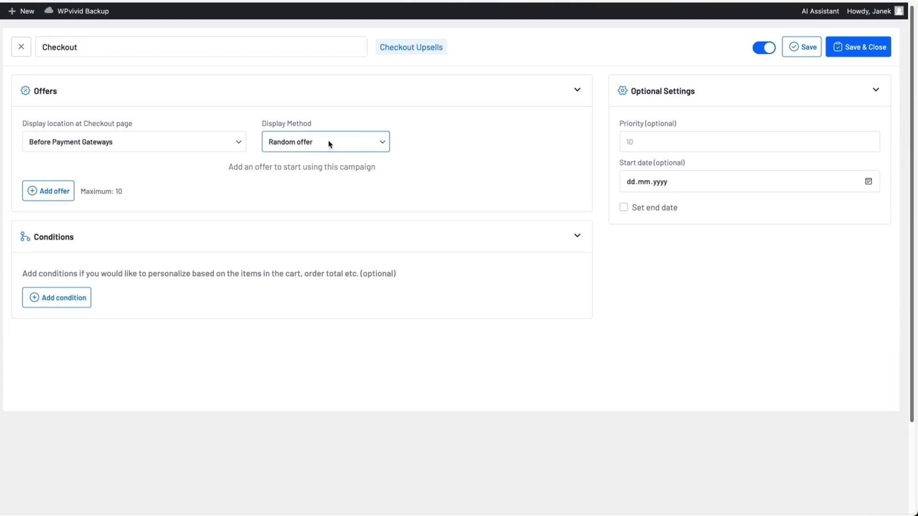
{"action": "left_click", "coordinate": [315, 145]}
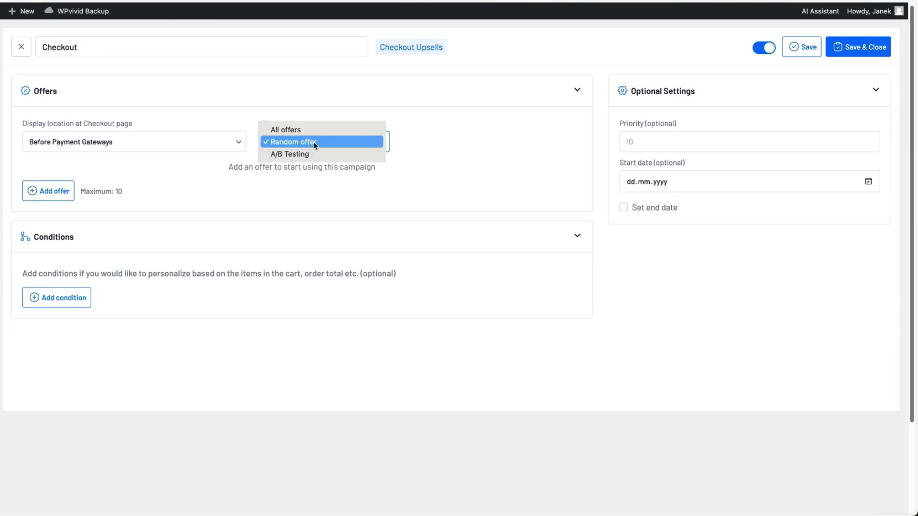
{"action": "left_click", "coordinate": [316, 142]}
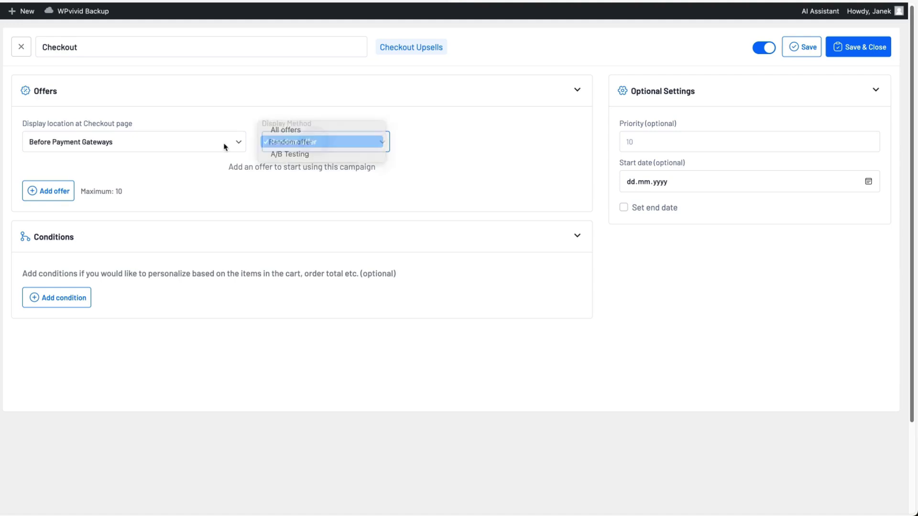
{"action": "left_click", "coordinate": [102, 150]}
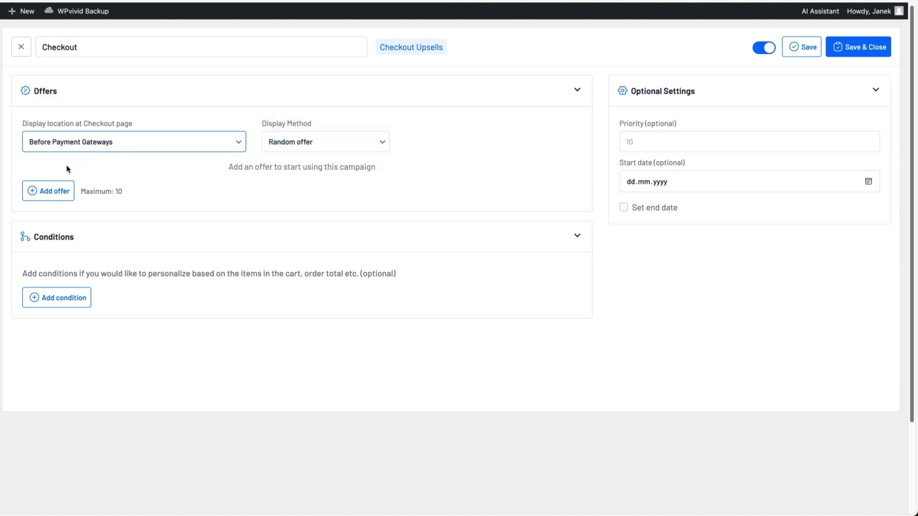
{"action": "left_click", "coordinate": [61, 178]}
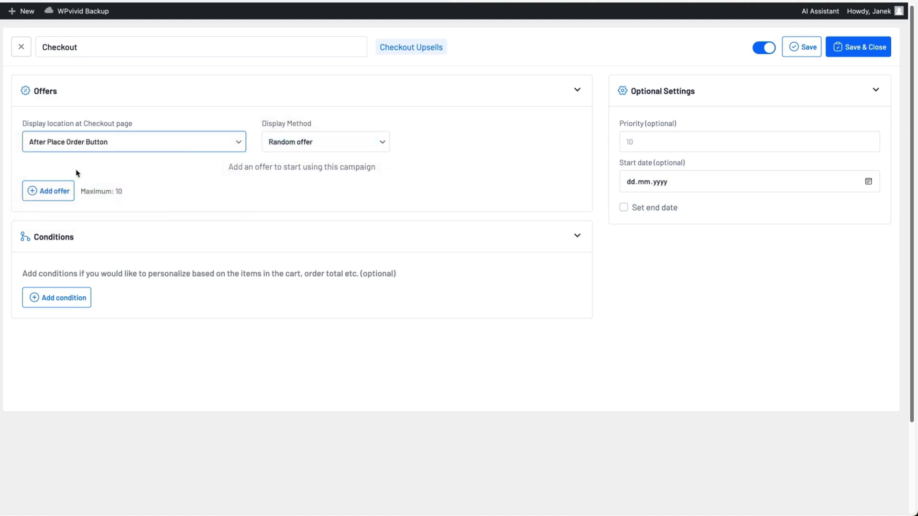
Add an offer for the #406 Hartek Lamp with a percentage discount of 15
{"action": "left_click", "coordinate": [50, 192]}
{"action": "left_click", "coordinate": [223, 143]}
{"action": "type", "text": "lamp"}
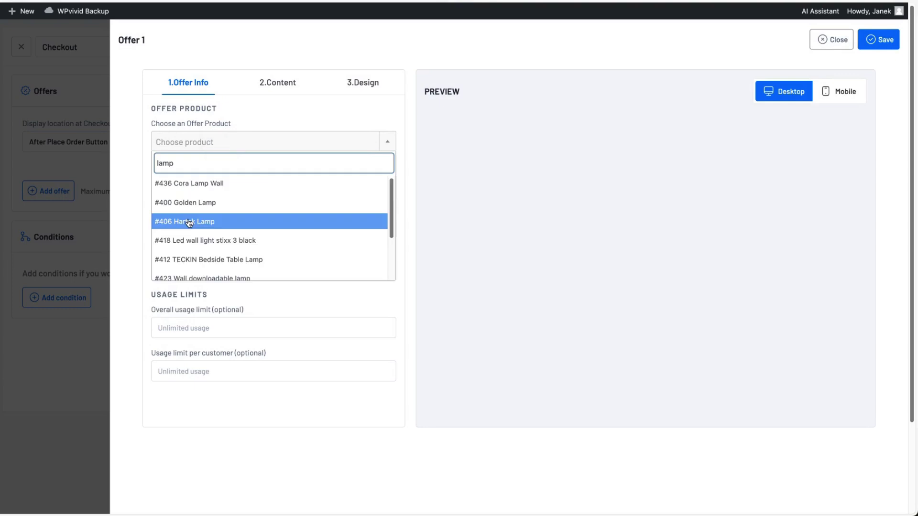
{"action": "left_click", "coordinate": [188, 221]}
{"action": "left_click", "coordinate": [189, 266]}
{"action": "type", "text": "15"}
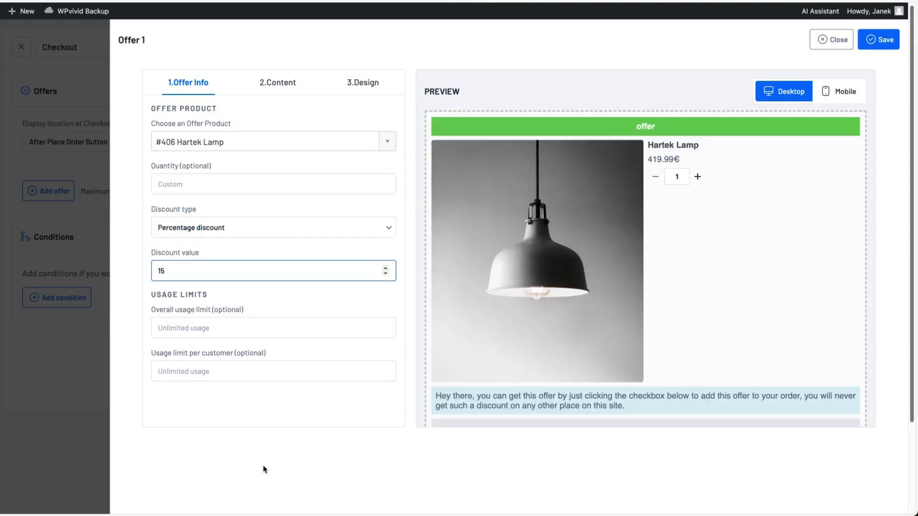
Set the offer title to "-{discount} offer" and the CTA text to "Get this exclusive offer now!"
{"action": "key", "text": "Return"}
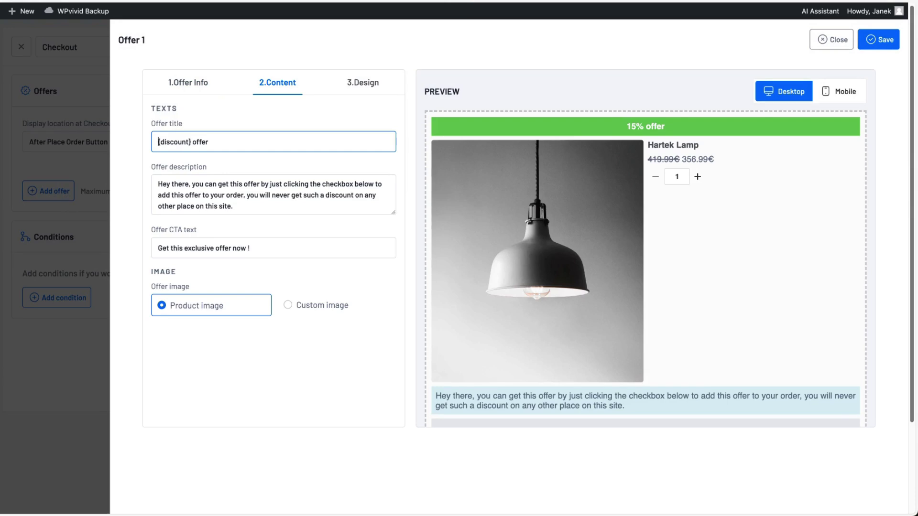
{"action": "type", "text": "-"}
{"action": "left_click_drag", "start_coordinate": [233, 207], "coordinate": [152, 182]}
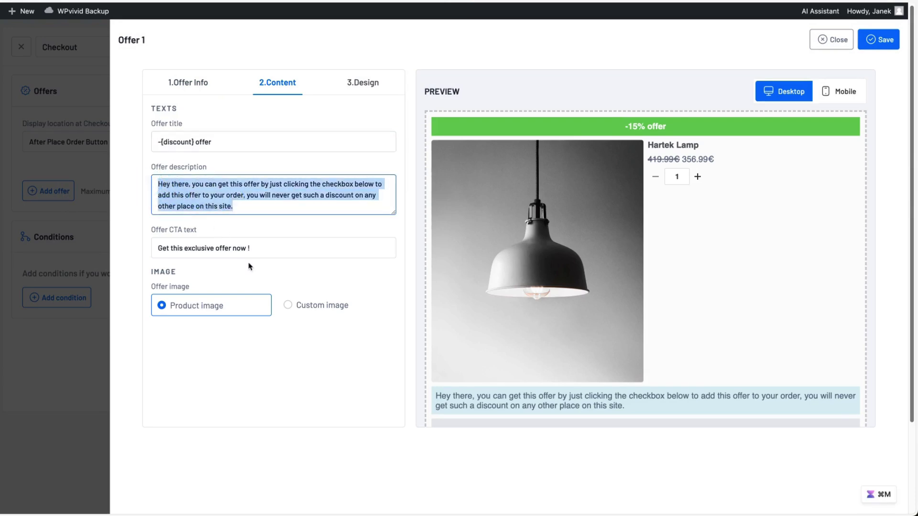
{"action": "left_click_drag", "start_coordinate": [247, 248], "coordinate": [129, 246]}
{"action": "key", "text": "Right"}
{"action": "key", "text": "BackSpace"}
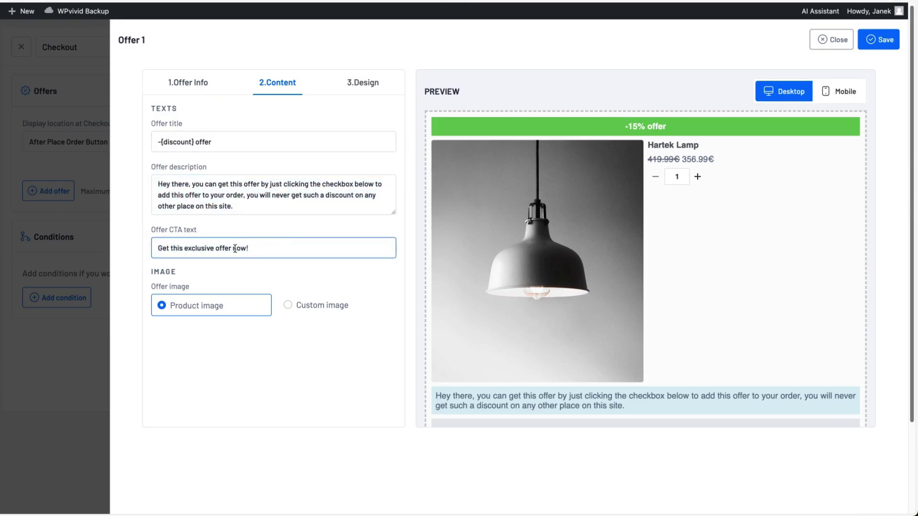
Apply the offer/template-4 template to the Hartek Lamp offer and save the offer
{"action": "left_click", "coordinate": [363, 83]}
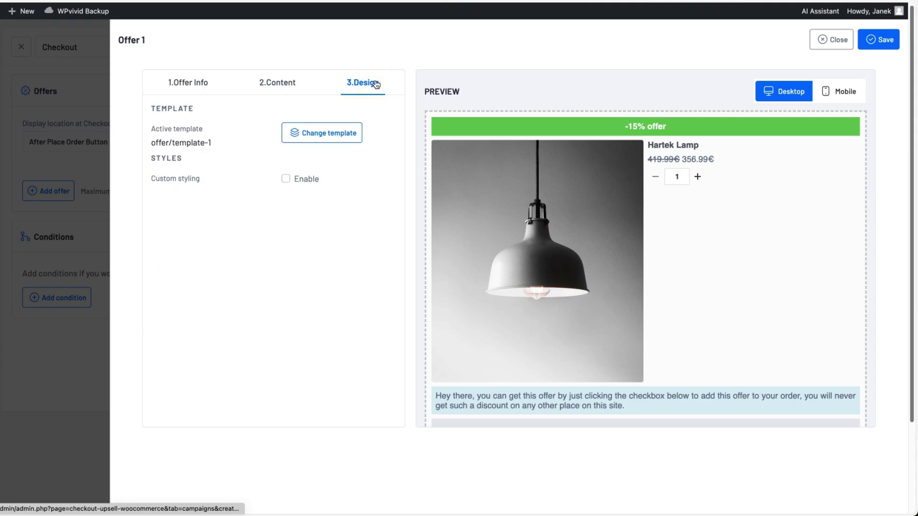
{"action": "left_click", "coordinate": [315, 141]}
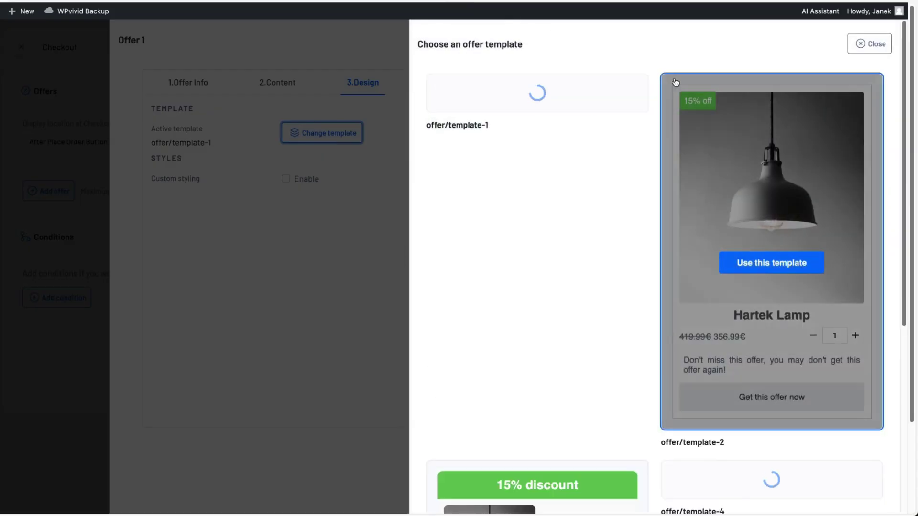
{"action": "mouse_move", "coordinate": [741, 155]}
{"action": "scroll", "coordinate": [749, 148], "scroll_direction": "down", "scroll_amount": 10}
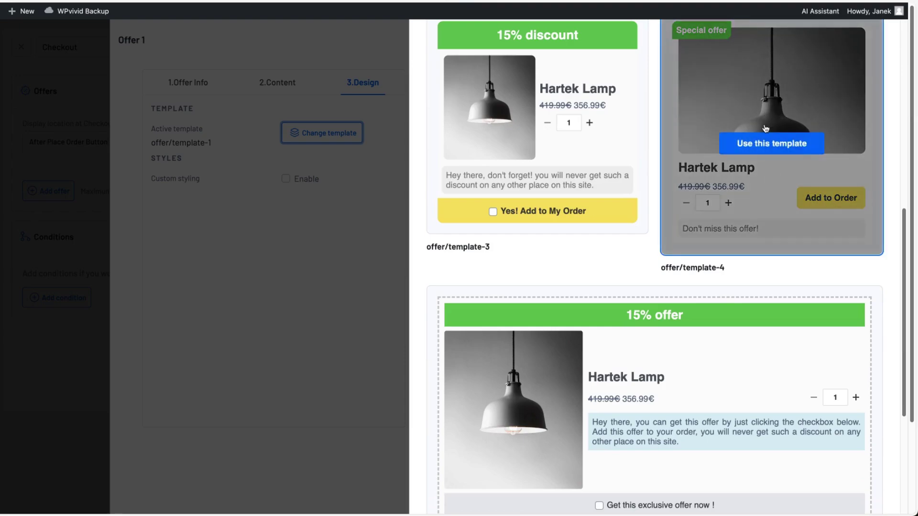
{"action": "left_click", "coordinate": [768, 137]}
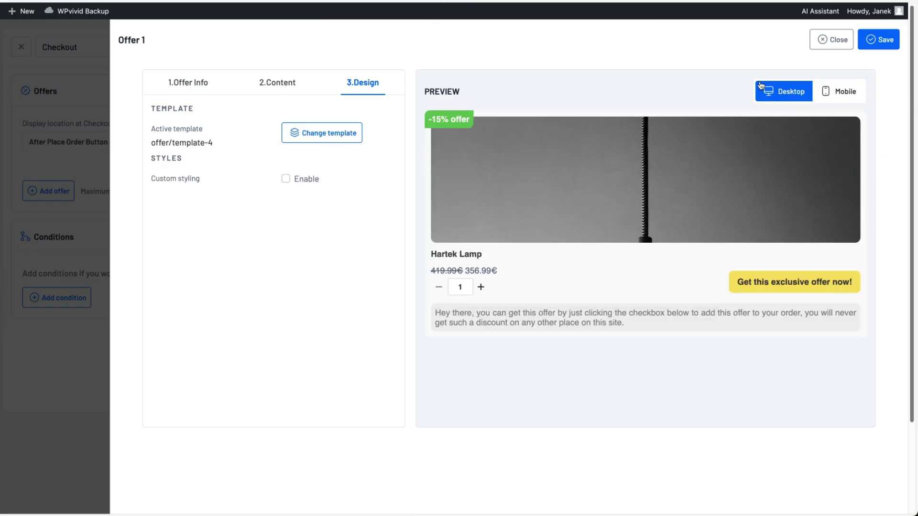
{"action": "left_click", "coordinate": [886, 42]}
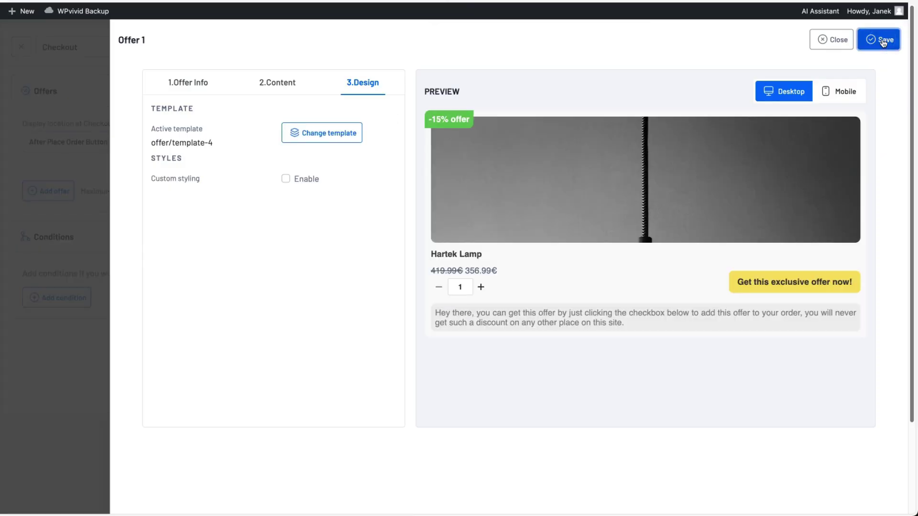
Add a Products in the Cart condition, In list, for #418 Led wall light stixx 3 black, and save and close the Checkout campaign
{"action": "left_click", "coordinate": [61, 350]}
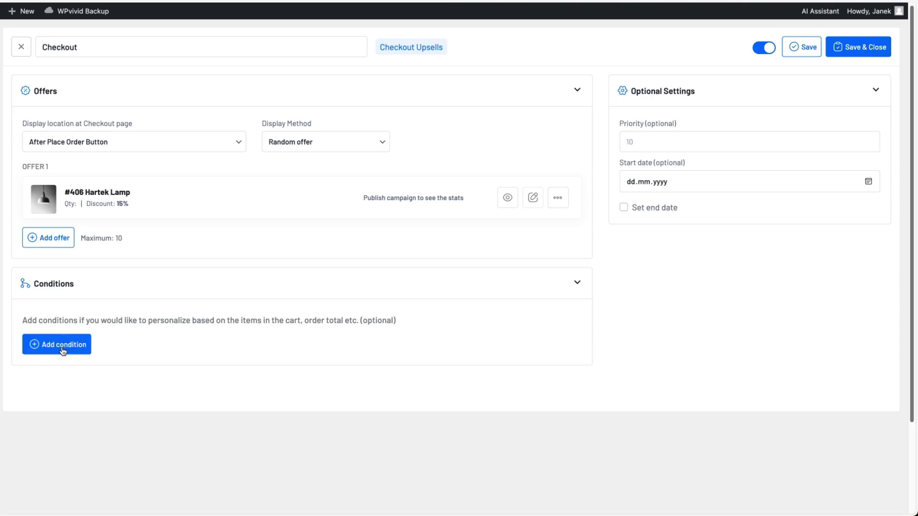
{"action": "left_click", "coordinate": [785, 81]}
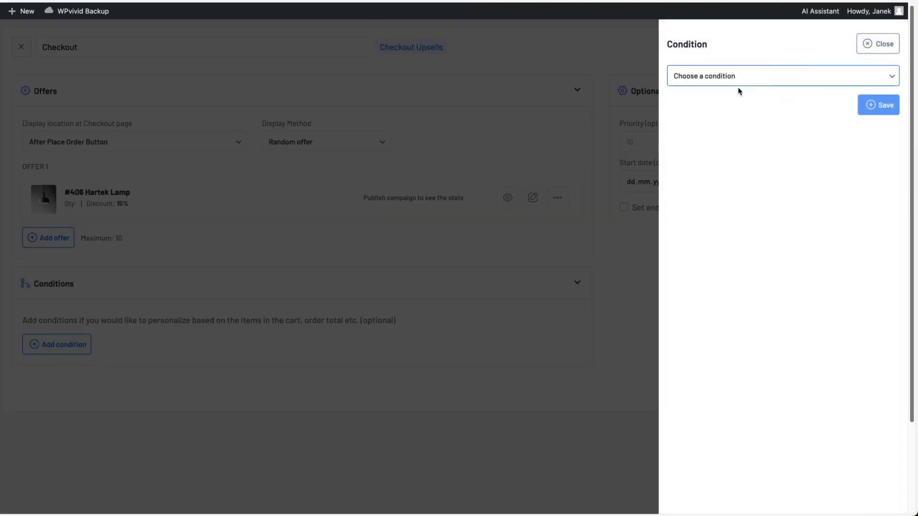
{"action": "left_click", "coordinate": [724, 102]}
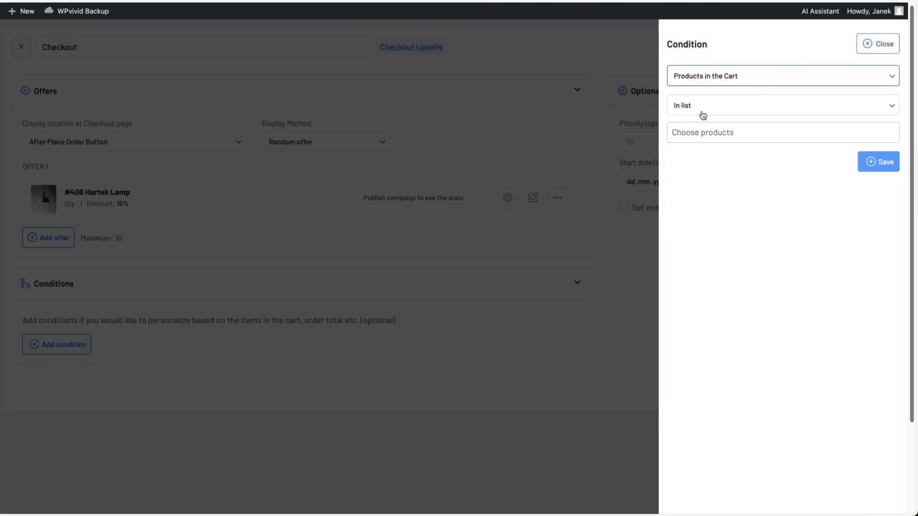
{"action": "left_click", "coordinate": [708, 112]}
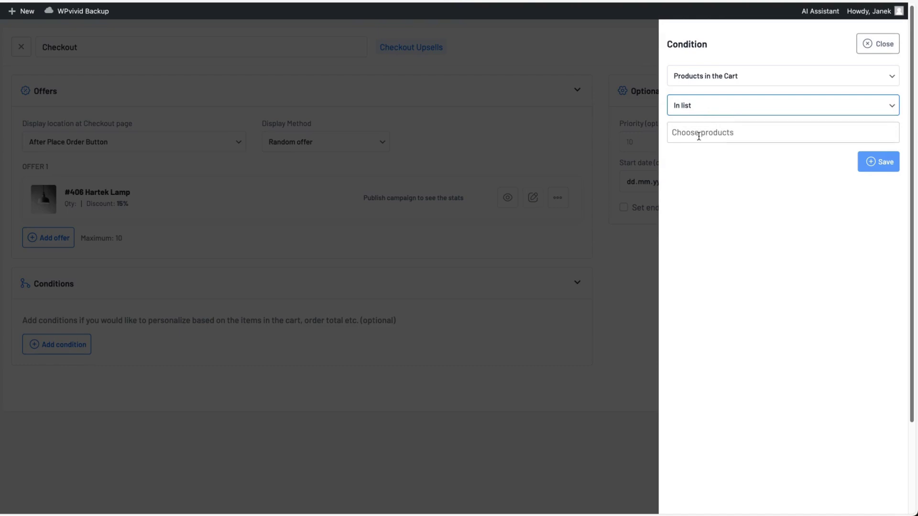
{"action": "left_click", "coordinate": [699, 136]}
{"action": "type", "text": "led"}
{"action": "left_click", "coordinate": [767, 172]}
{"action": "left_click", "coordinate": [879, 161]}
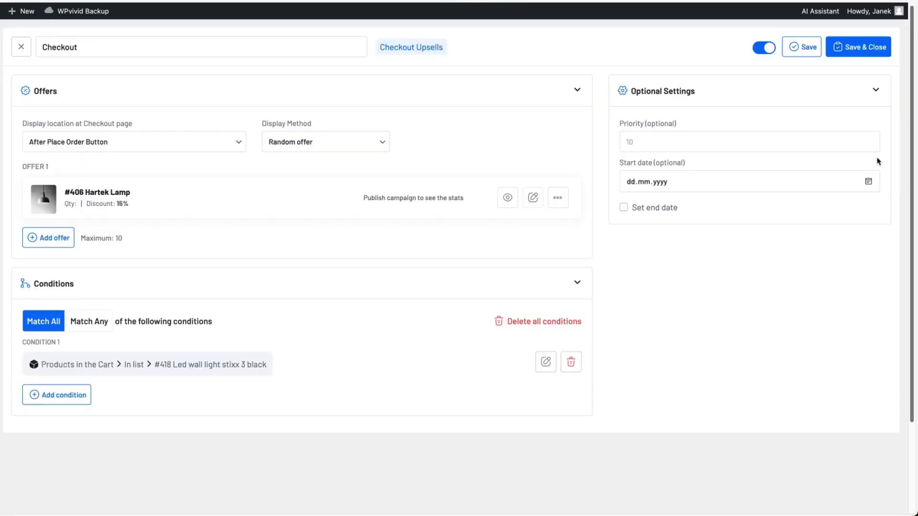
{"action": "left_click", "coordinate": [858, 48]}
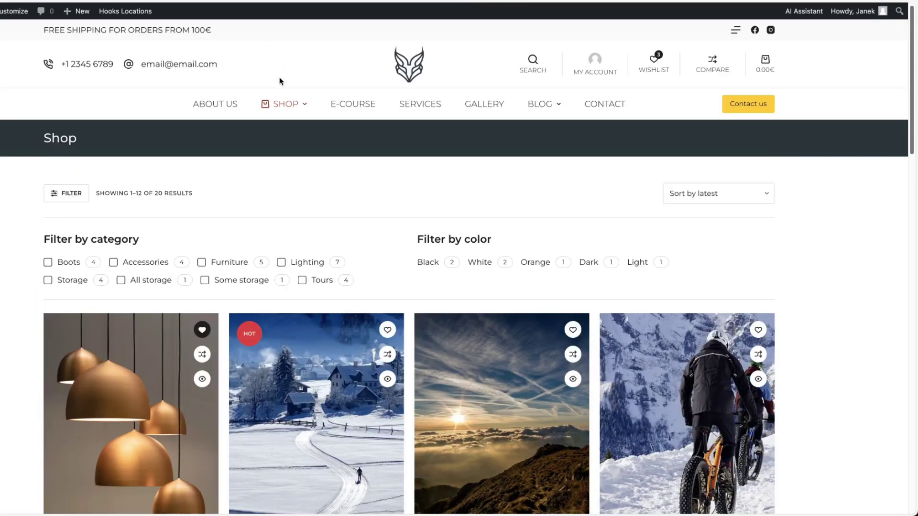
From the shop's Lighting category, add the Led wall light stixx 3 black in size Small to the cart
{"action": "mouse_move", "coordinate": [286, 104]}
{"action": "left_click", "coordinate": [70, 175]}
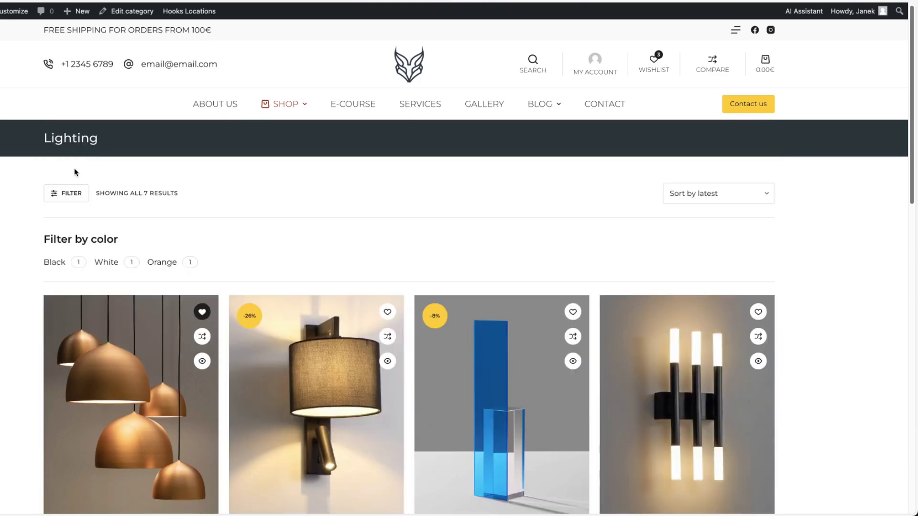
{"action": "scroll", "coordinate": [75, 172], "scroll_direction": "down", "scroll_amount": 5}
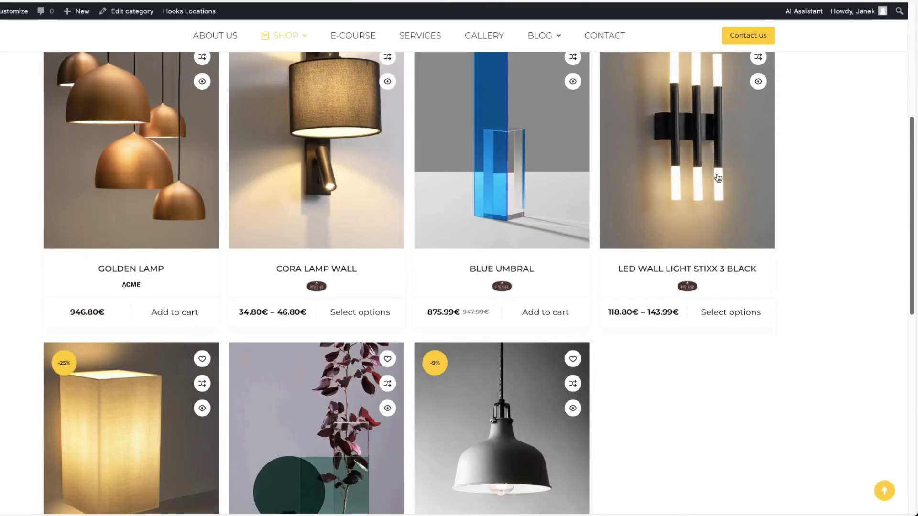
{"action": "left_click", "coordinate": [718, 179]}
{"action": "left_click", "coordinate": [404, 179]}
{"action": "left_click", "coordinate": [359, 204]}
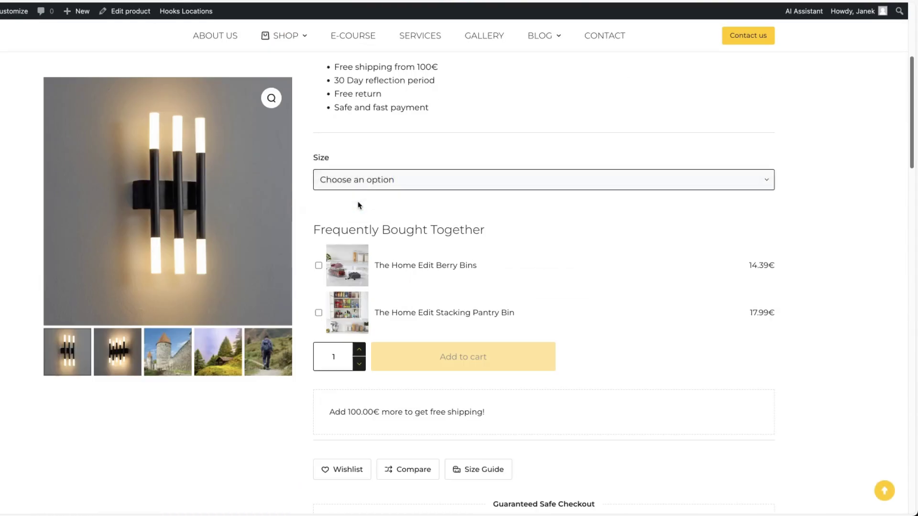
{"action": "left_click", "coordinate": [463, 393]}
Proceed to checkout and accept the discounted Hartek Lamp offer below the order placement area
{"action": "left_click", "coordinate": [837, 483]}
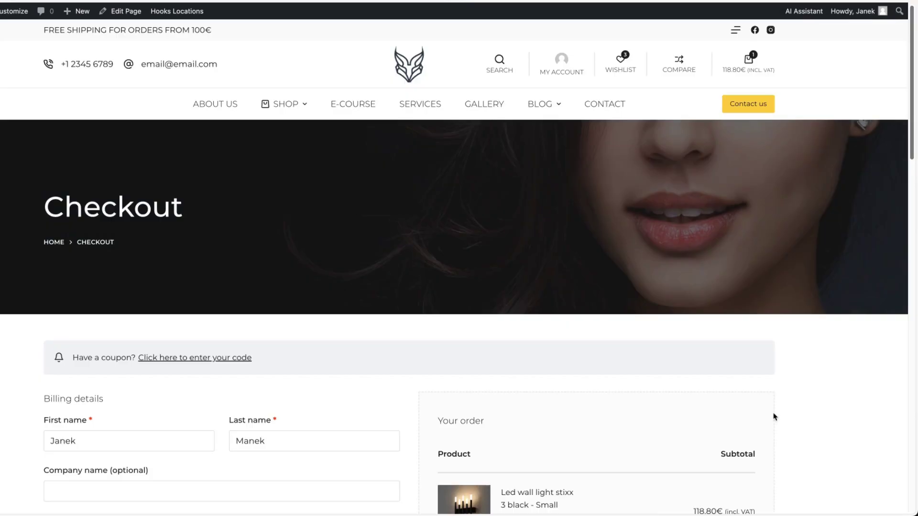
{"action": "scroll", "coordinate": [765, 383], "scroll_direction": "down", "scroll_amount": 15}
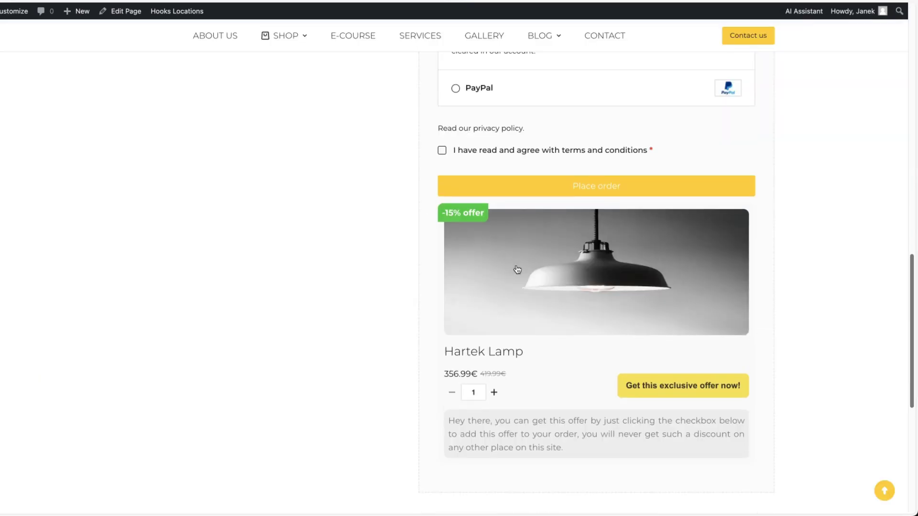
{"action": "left_click", "coordinate": [656, 386]}
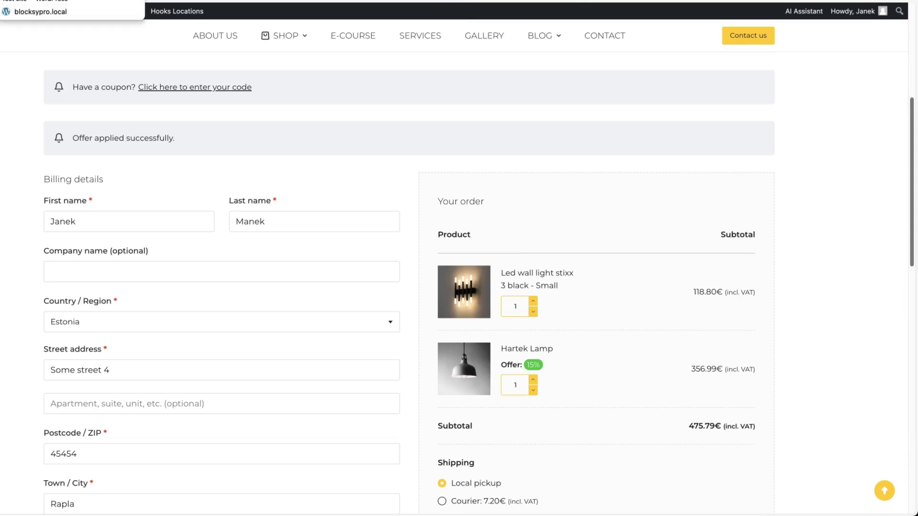
Start a new Post-purchase campaign and review the checkout payment methods and the campaign's notice on unsupported payment gateways
{"action": "key", "text": "ctrl+Tab"}
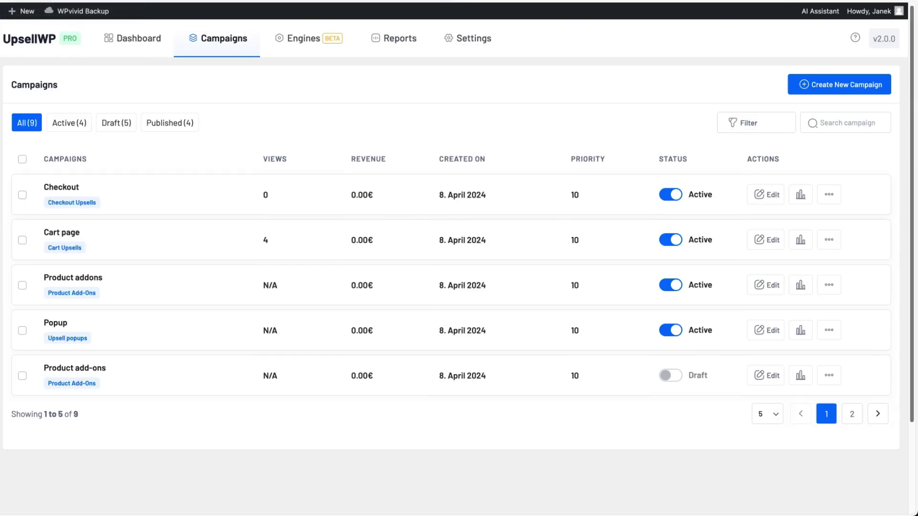
{"action": "left_click", "coordinate": [840, 84]}
{"action": "scroll", "coordinate": [707, 242], "scroll_direction": "down", "scroll_amount": 3}
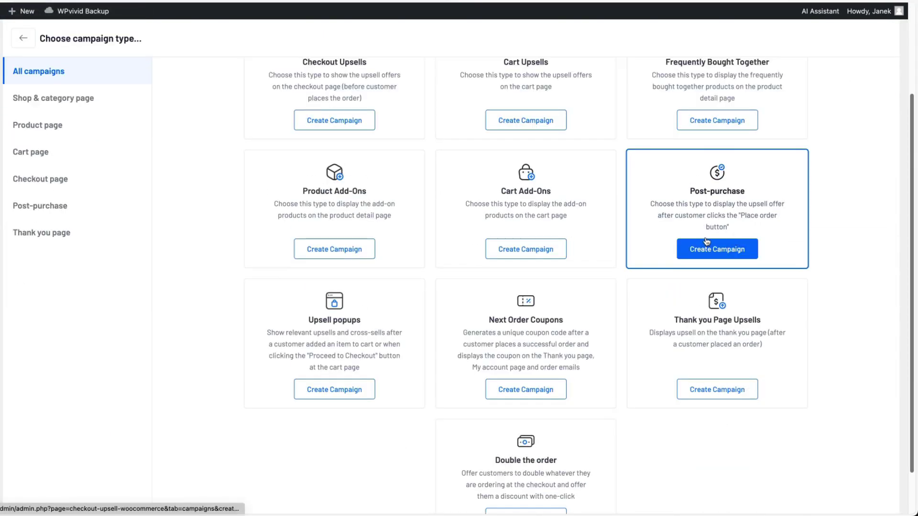
{"action": "left_click", "coordinate": [720, 247]}
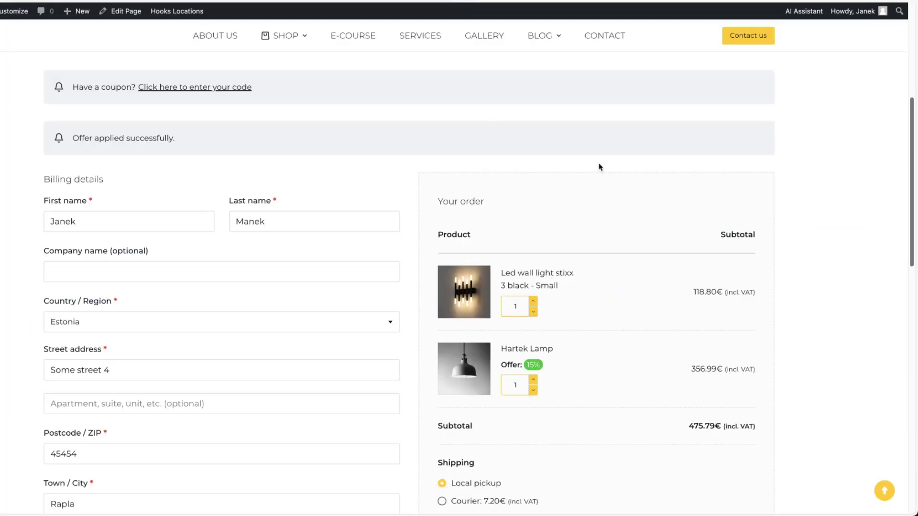
{"action": "scroll", "coordinate": [600, 166], "scroll_direction": "down", "scroll_amount": 10}
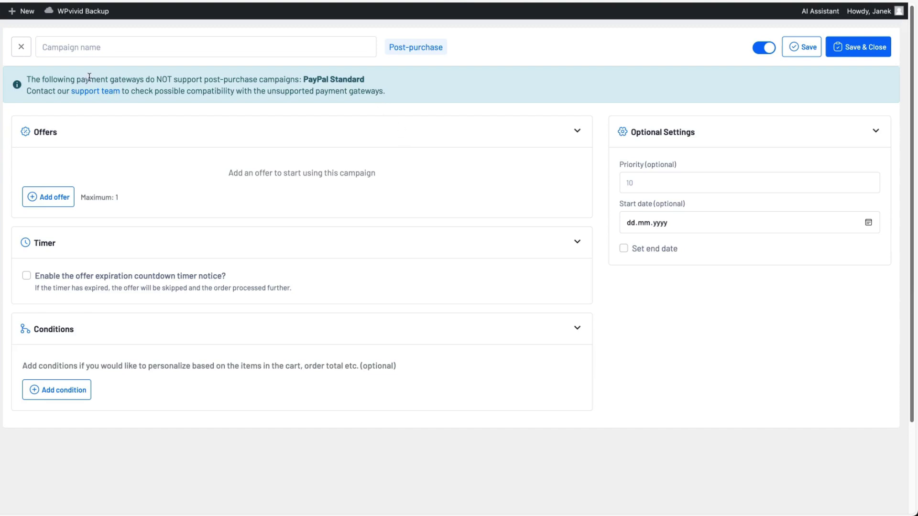
{"action": "left_click_drag", "start_coordinate": [41, 79], "coordinate": [379, 78]}
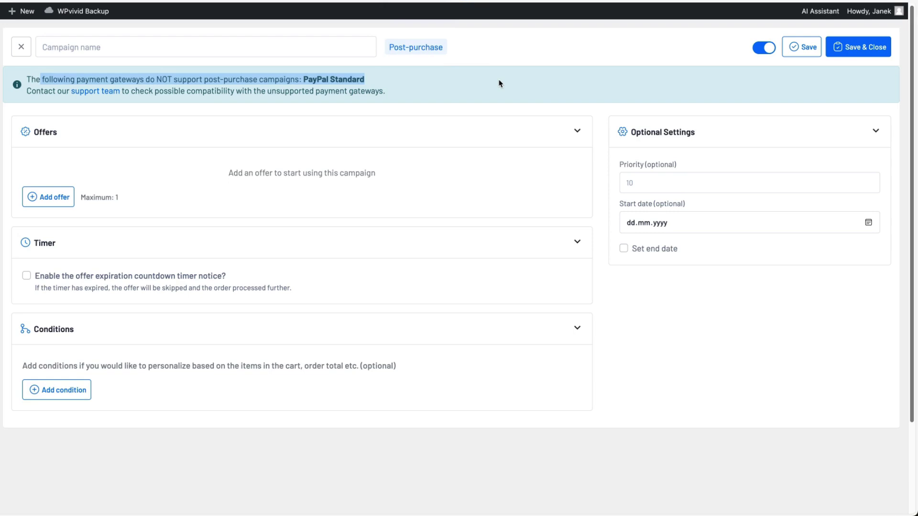
Name the campaign Post purchase and add an offer for #426 Blue Umbral with a 10% percentage discount
{"action": "left_click", "coordinate": [393, 102]}
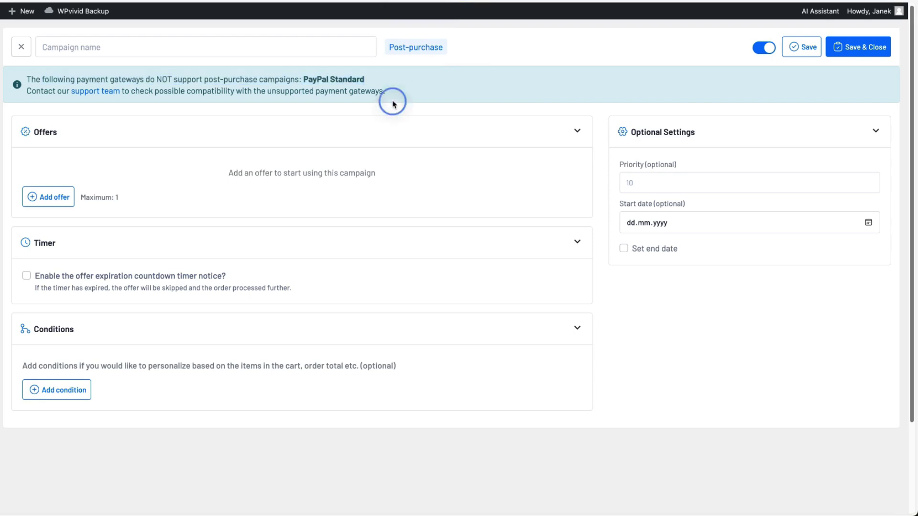
{"action": "left_click_drag", "start_coordinate": [390, 93], "coordinate": [24, 90]}
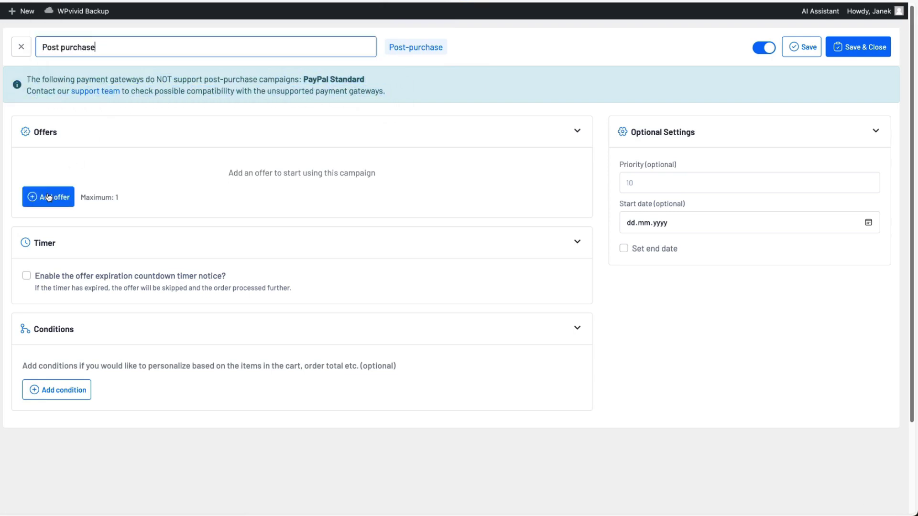
{"action": "left_click", "coordinate": [50, 196]}
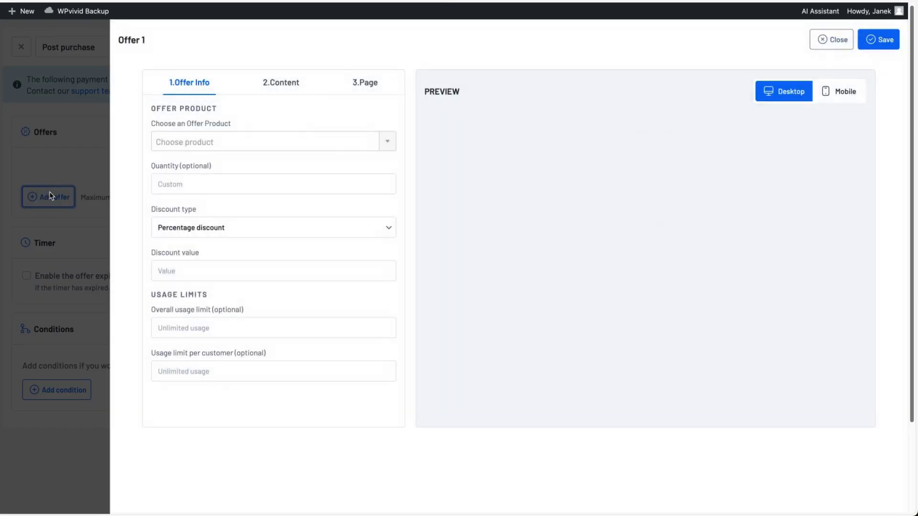
{"action": "left_click", "coordinate": [224, 140]}
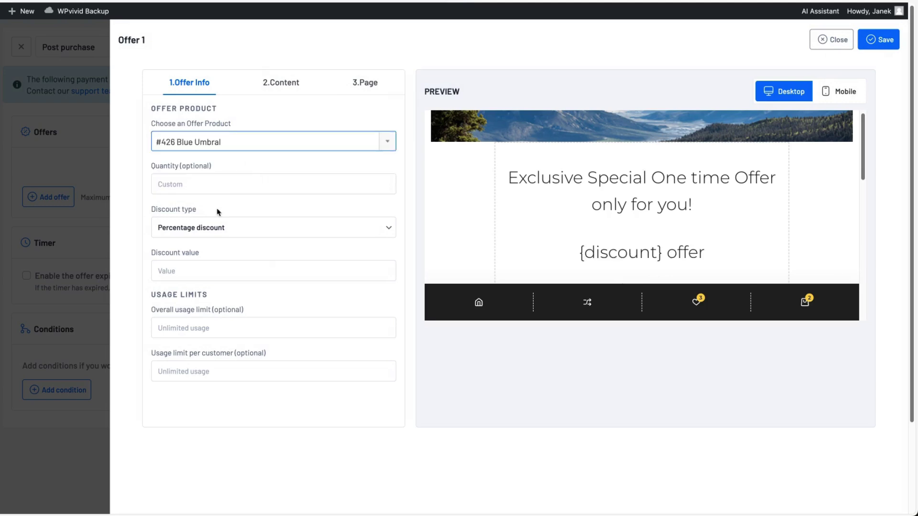
{"action": "left_click", "coordinate": [198, 228]}
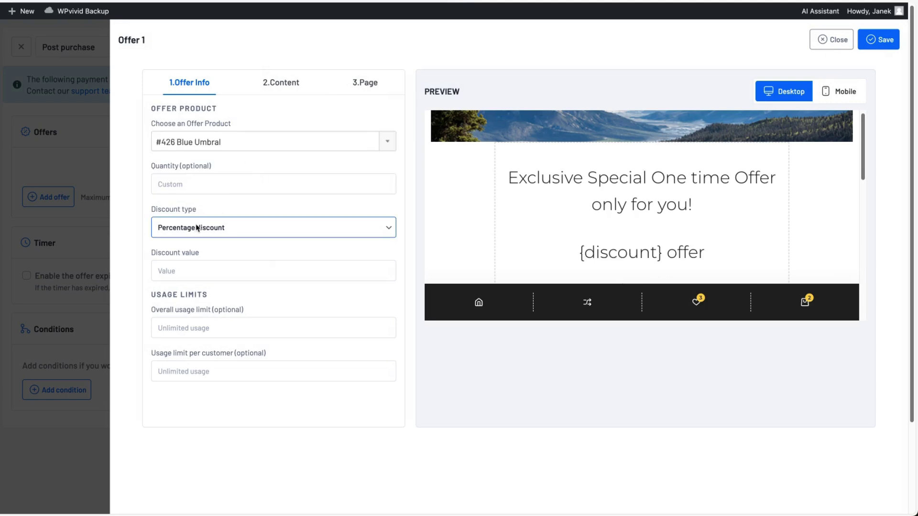
{"action": "left_click", "coordinate": [180, 270]}
{"action": "type", "text": "10"}
Change the offer title to "-{discount} offer", review its offer page setting and save the offer
{"action": "left_click", "coordinate": [273, 91]}
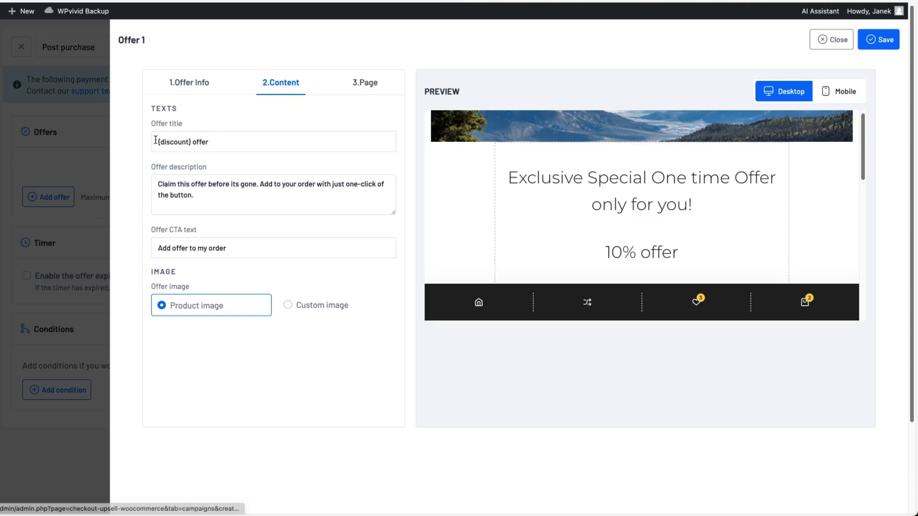
{"action": "left_click", "coordinate": [158, 141]}
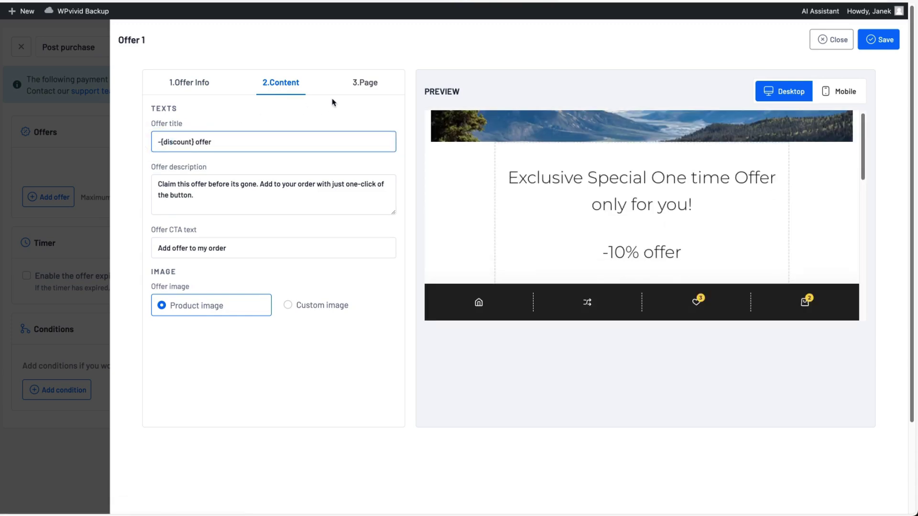
{"action": "left_click", "coordinate": [364, 82]}
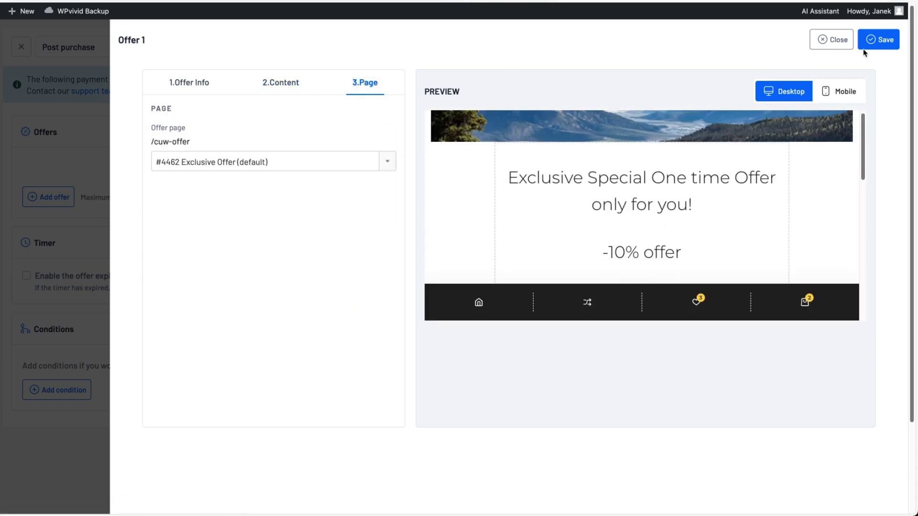
{"action": "left_click", "coordinate": [884, 39]}
Enable the offer expiration countdown timer, change its minutes duration, and save and close the Post purchase campaign
{"action": "scroll", "coordinate": [16, 201], "scroll_direction": "down", "scroll_amount": 3}
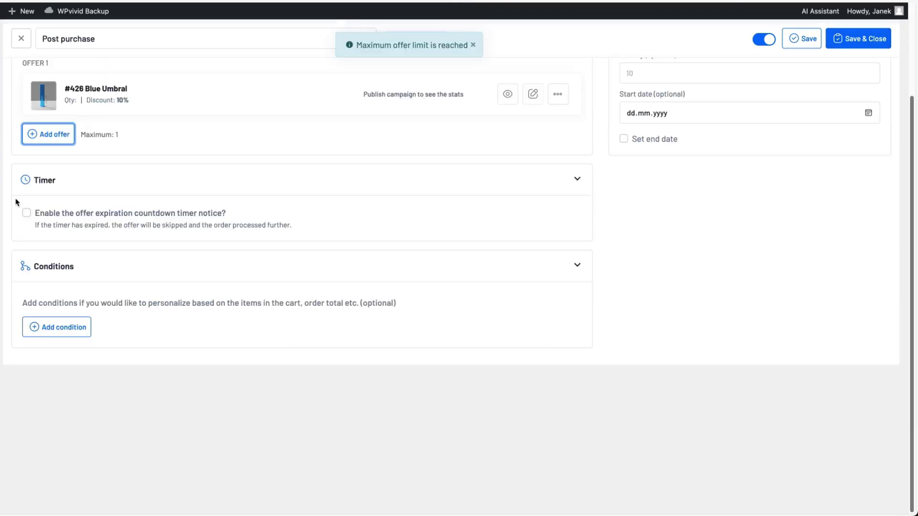
{"action": "left_click", "coordinate": [26, 213]}
{"action": "left_click", "coordinate": [58, 259]}
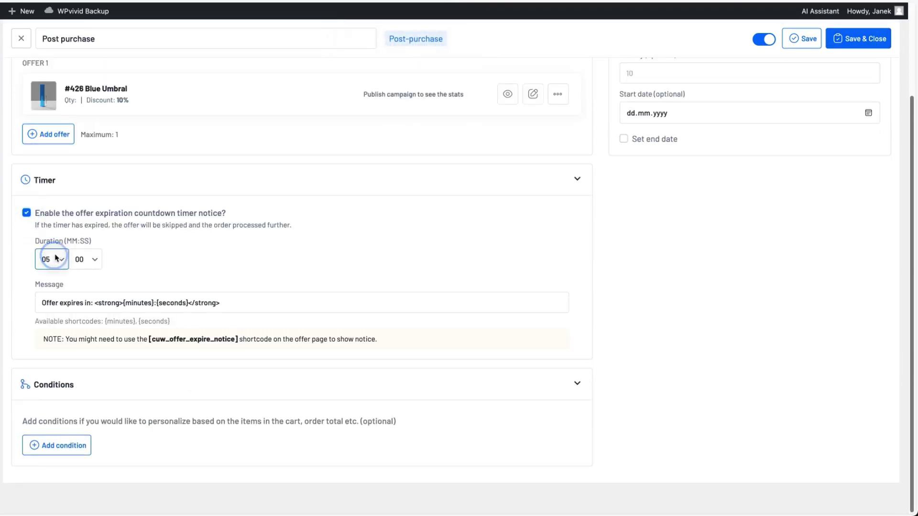
{"action": "left_click", "coordinate": [185, 303]}
{"action": "left_click", "coordinate": [854, 42]}
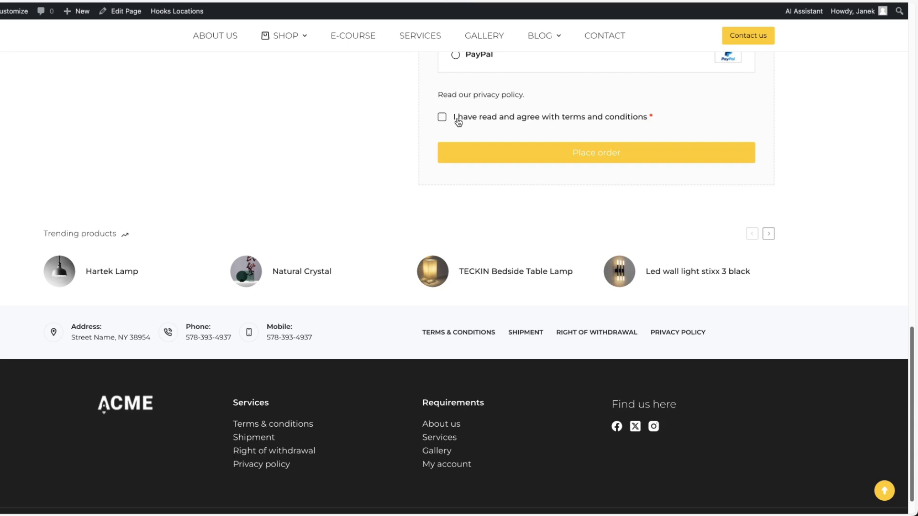
On the shop checkout, agree to the terms, place the order and add the Blue Umbral post-purchase offer to it
{"action": "left_click", "coordinate": [459, 119]}
{"action": "left_click", "coordinate": [597, 154]}
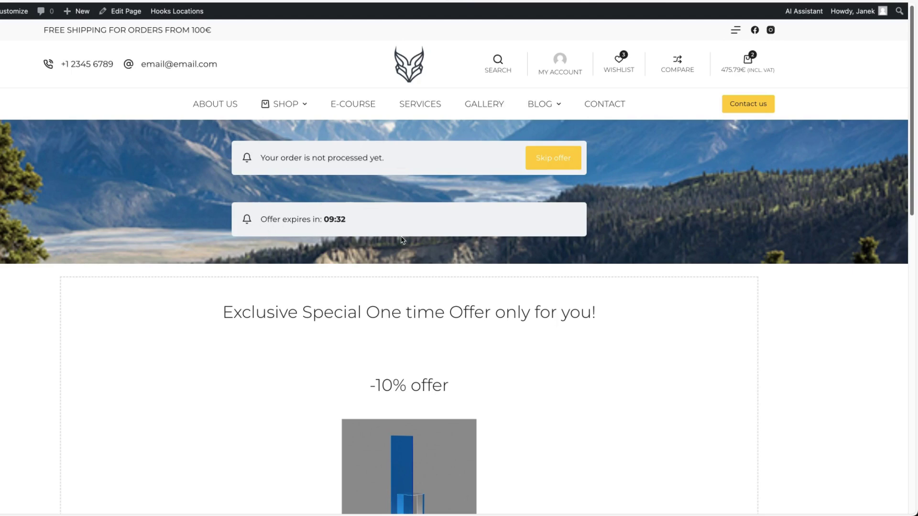
{"action": "scroll", "coordinate": [341, 222], "scroll_direction": "down", "scroll_amount": 5}
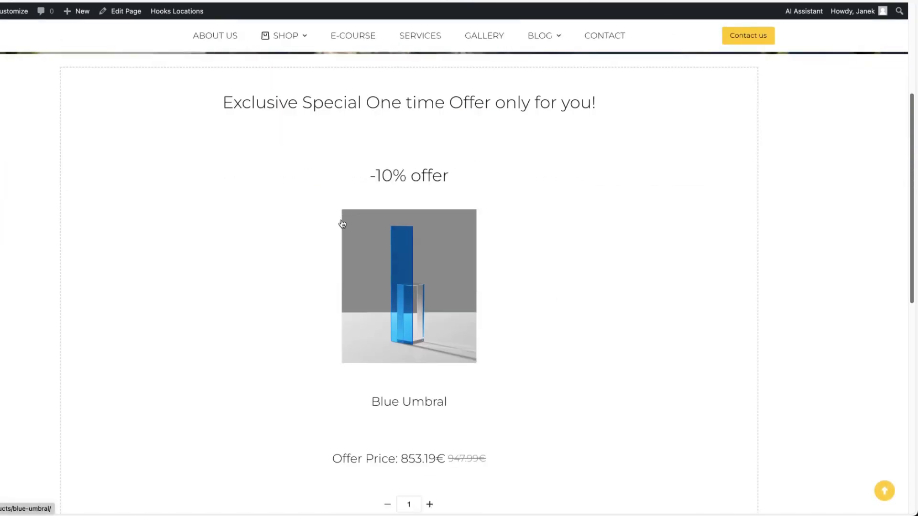
{"action": "scroll", "coordinate": [403, 158], "scroll_direction": "down", "scroll_amount": 3}
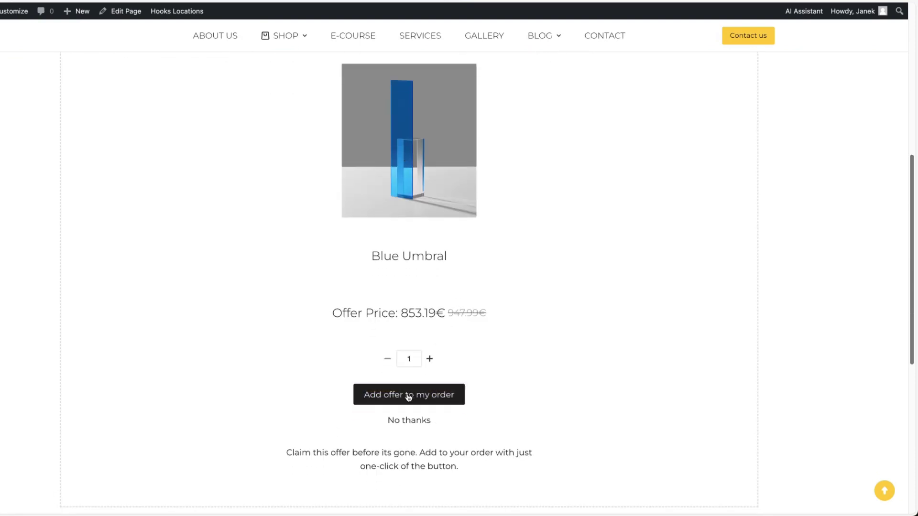
{"action": "scroll", "coordinate": [472, 393], "scroll_direction": "down", "scroll_amount": 1}
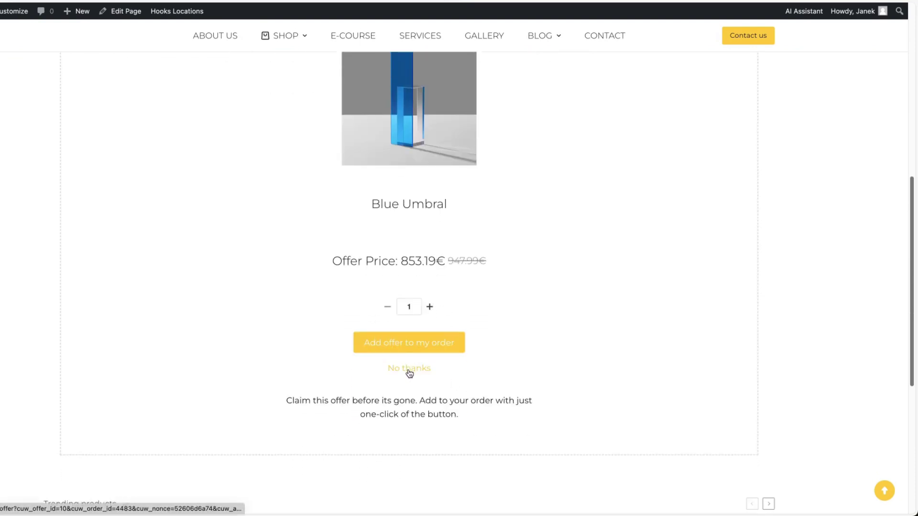
{"action": "left_click", "coordinate": [387, 343]}
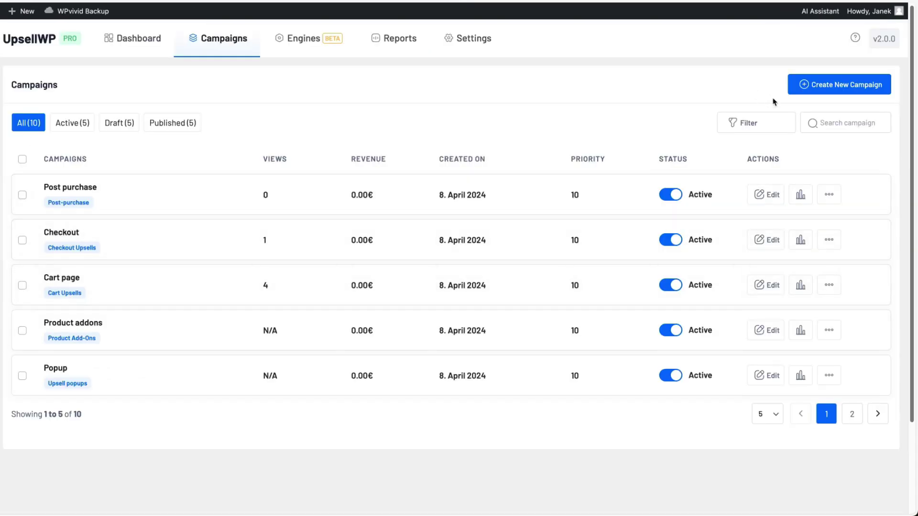
Create a new Thank you Page Upsells campaign in UpsellWP and name it Thank you page
{"action": "left_click", "coordinate": [838, 86]}
{"action": "scroll", "coordinate": [684, 178], "scroll_direction": "down", "scroll_amount": 5}
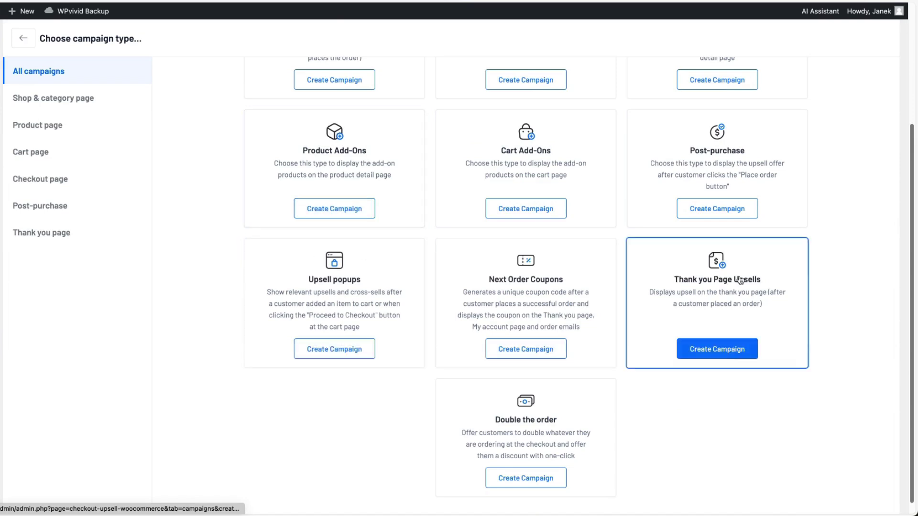
{"action": "left_click", "coordinate": [717, 351]}
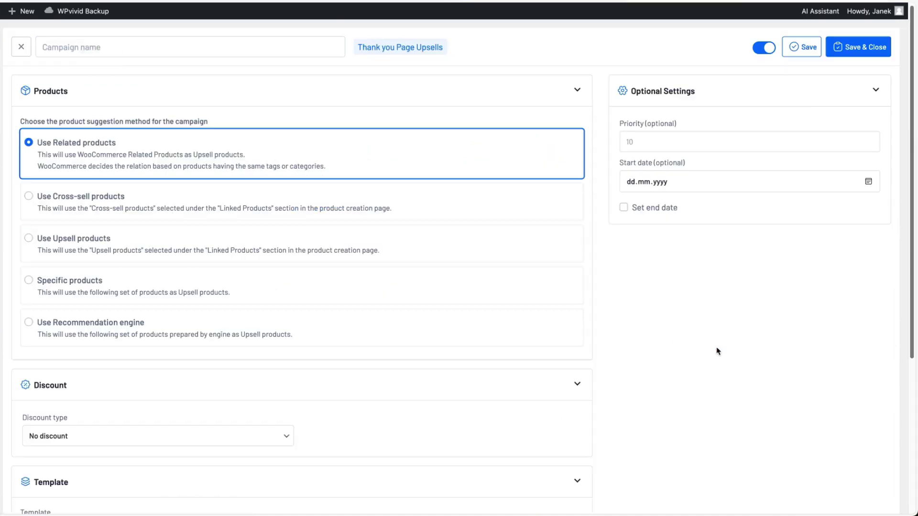
{"action": "type", "text": "Thank you page"}
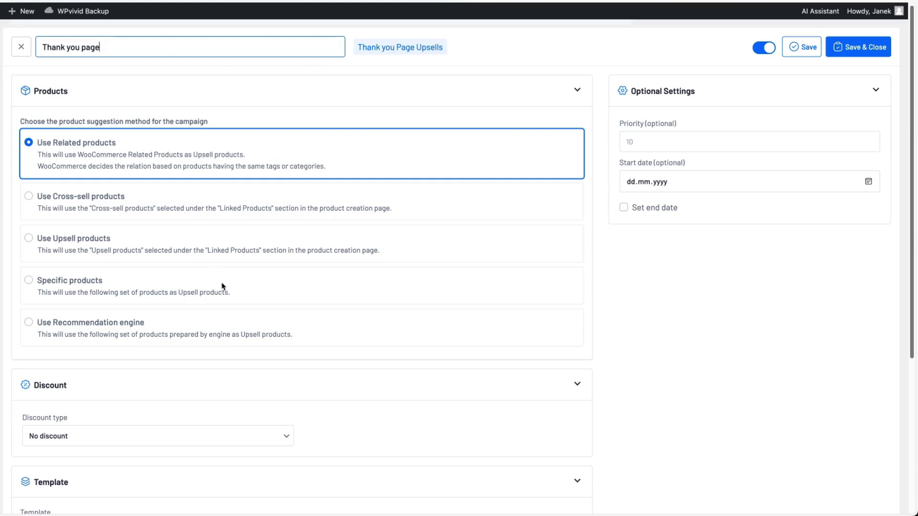
Set the Thank you page campaign's discount to a percentage discount of 15
{"action": "scroll", "coordinate": [223, 285], "scroll_direction": "down", "scroll_amount": 3}
{"action": "left_click", "coordinate": [168, 288]}
{"action": "left_click", "coordinate": [261, 298]}
{"action": "left_click", "coordinate": [349, 287]}
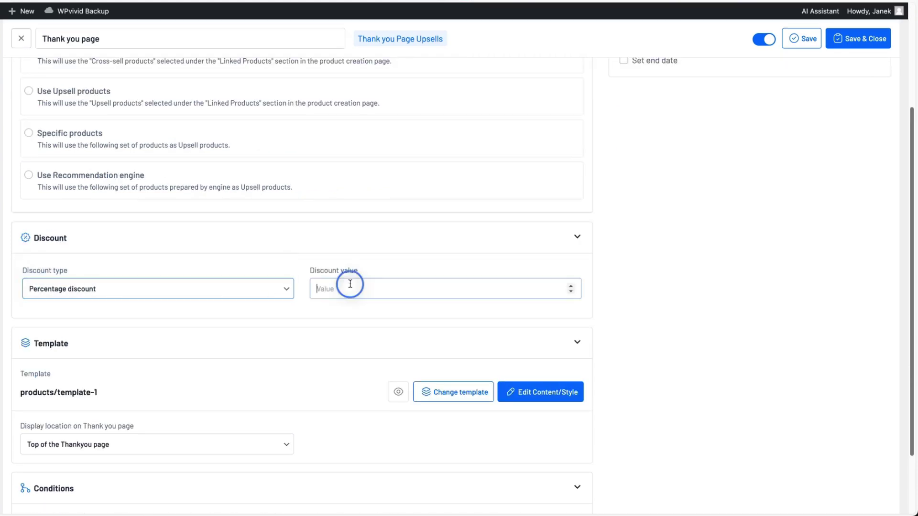
{"action": "type", "text": "15"}
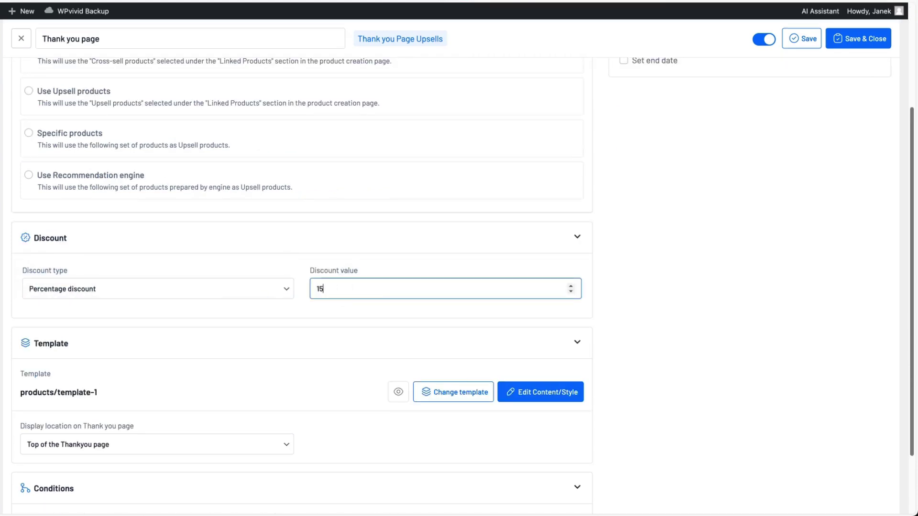
Switch the campaign's template to products/template-3
{"action": "scroll", "coordinate": [432, 341], "scroll_direction": "down", "scroll_amount": 2}
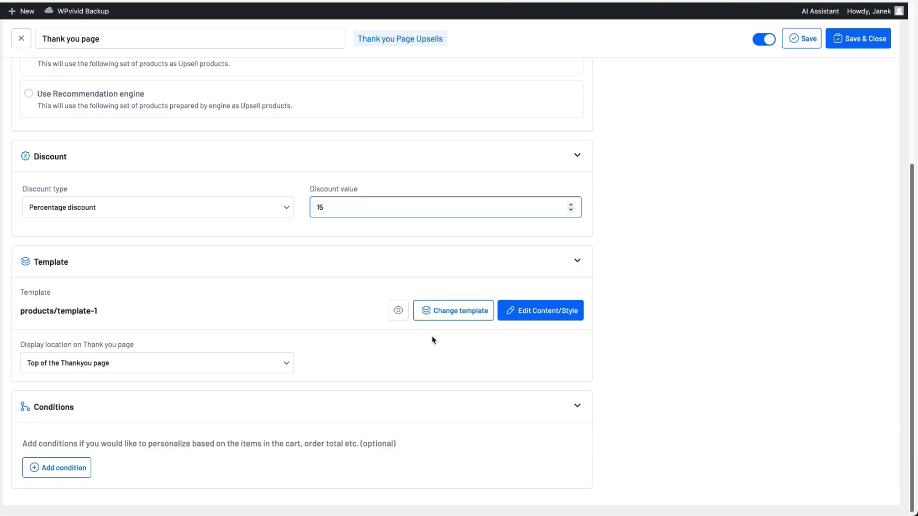
{"action": "left_click", "coordinate": [452, 311]}
{"action": "scroll", "coordinate": [708, 130], "scroll_direction": "down", "scroll_amount": 8}
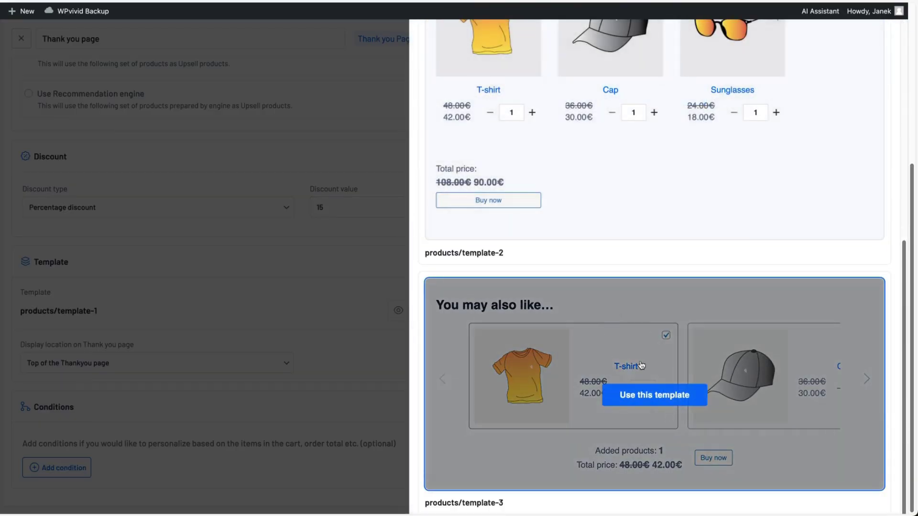
{"action": "left_click", "coordinate": [641, 366]}
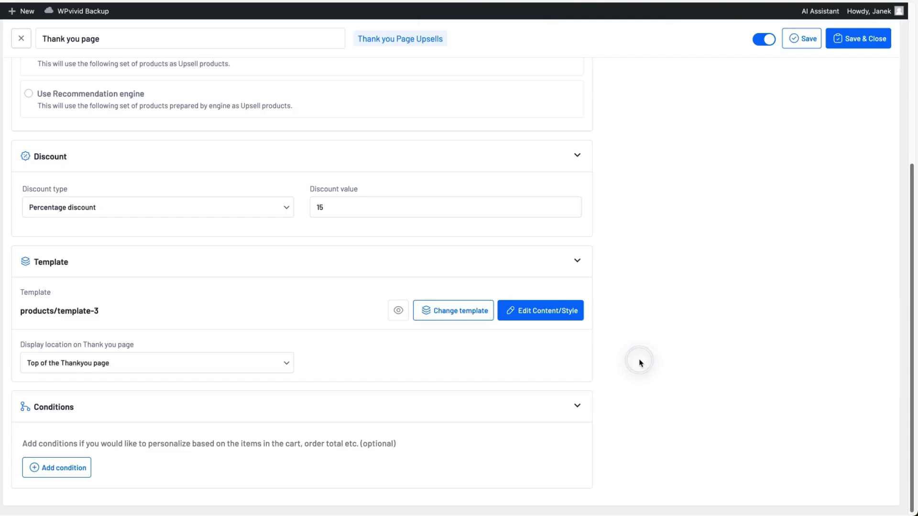
Review the template's title and CTA text, reduce its product image size to 115px and save the template
{"action": "left_click", "coordinate": [546, 313]}
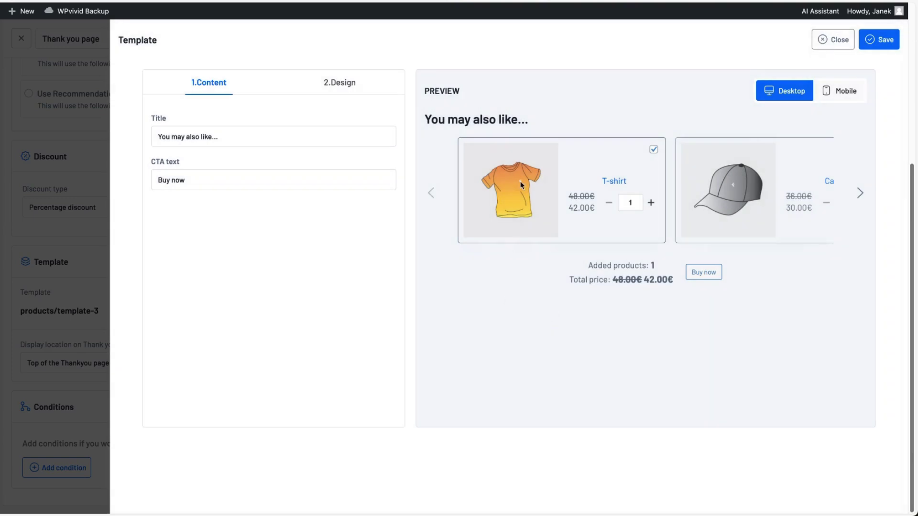
{"action": "left_click_drag", "start_coordinate": [226, 136], "coordinate": [156, 136]}
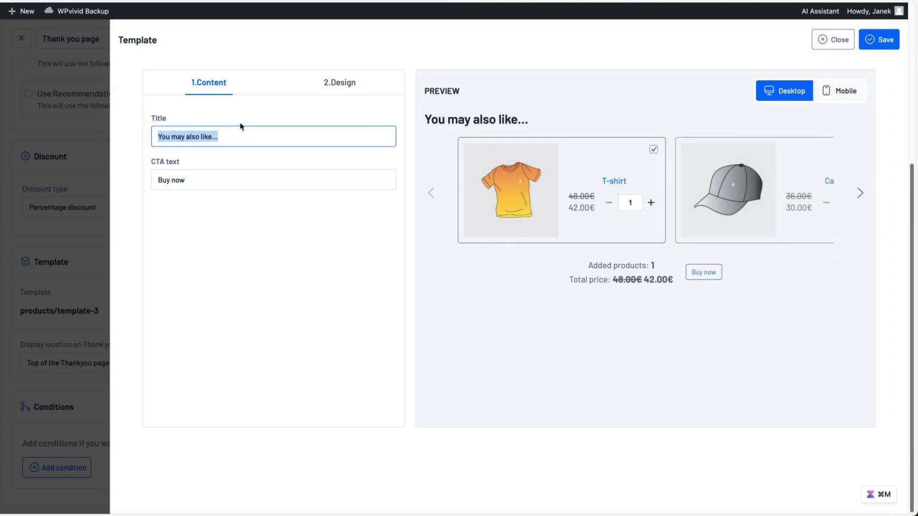
{"action": "left_click_drag", "start_coordinate": [198, 181], "coordinate": [132, 178]}
{"action": "left_click", "coordinate": [343, 84]}
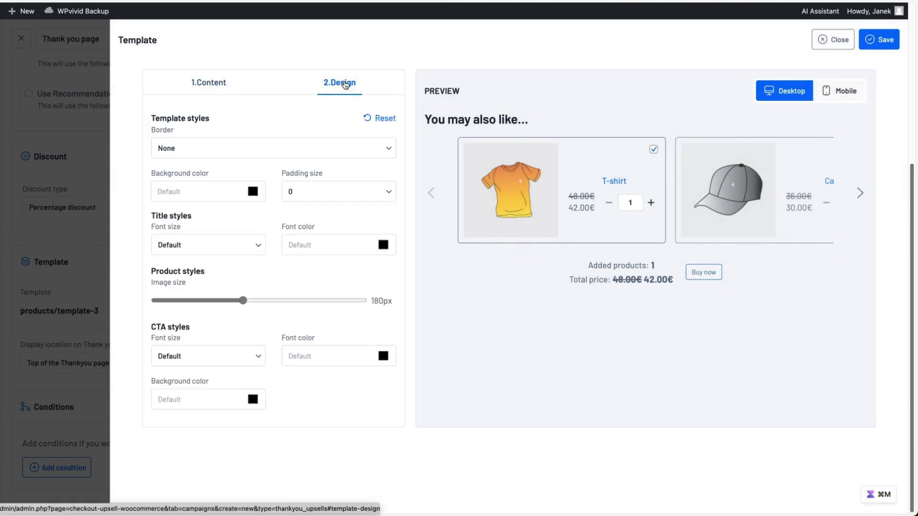
{"action": "left_click", "coordinate": [228, 301]}
{"action": "left_click_drag", "start_coordinate": [228, 302], "coordinate": [190, 303]}
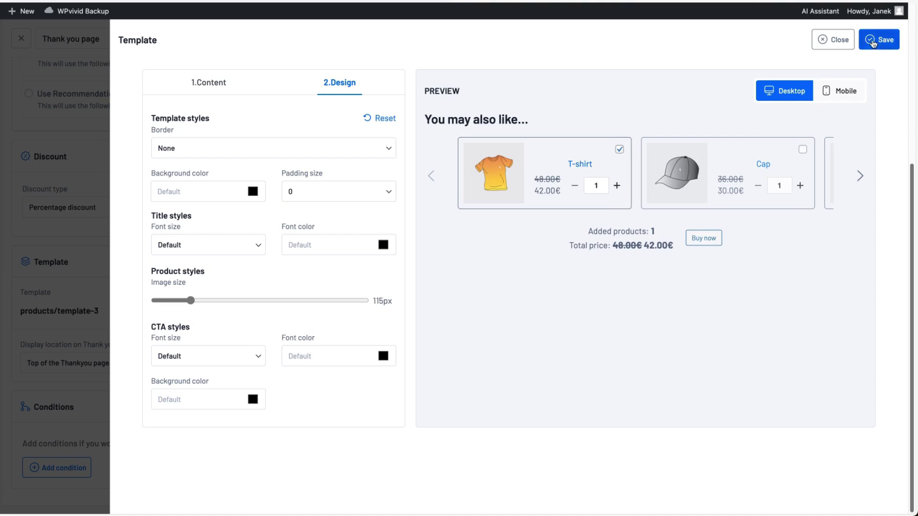
{"action": "left_click", "coordinate": [873, 43]}
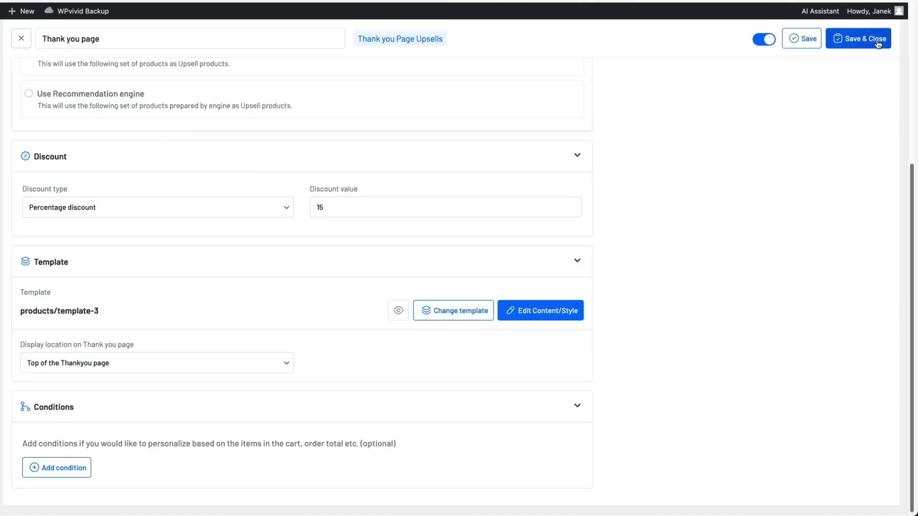
Set the display location to Before the Order items summary, and save and close the Thank you page campaign
{"action": "left_click", "coordinate": [90, 365]}
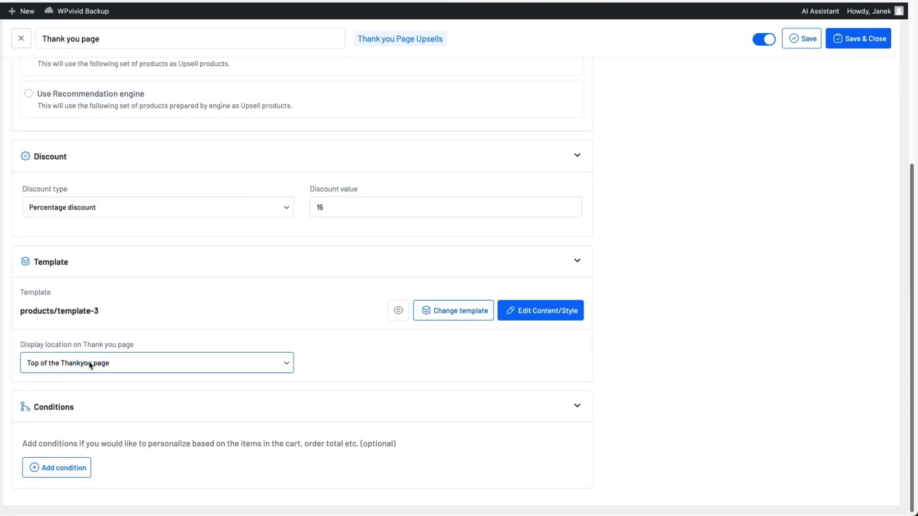
{"action": "left_click", "coordinate": [71, 392]}
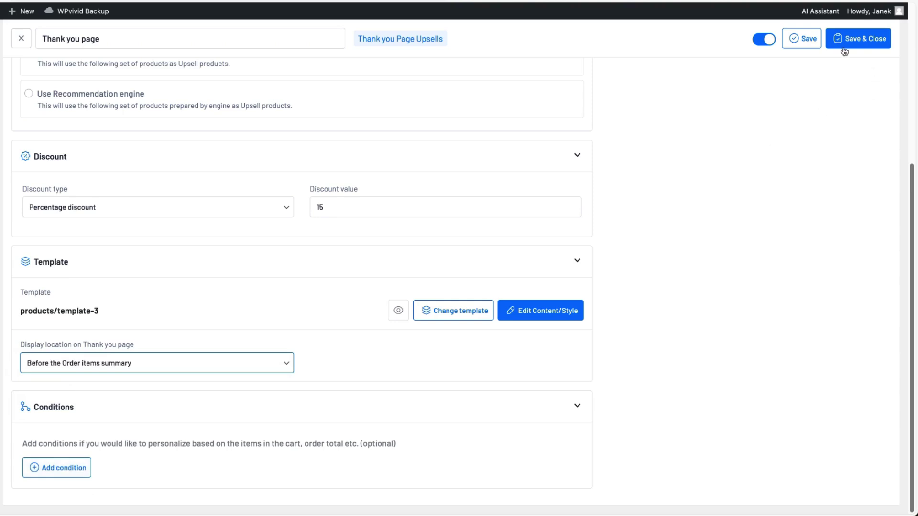
{"action": "left_click", "coordinate": [865, 42]}
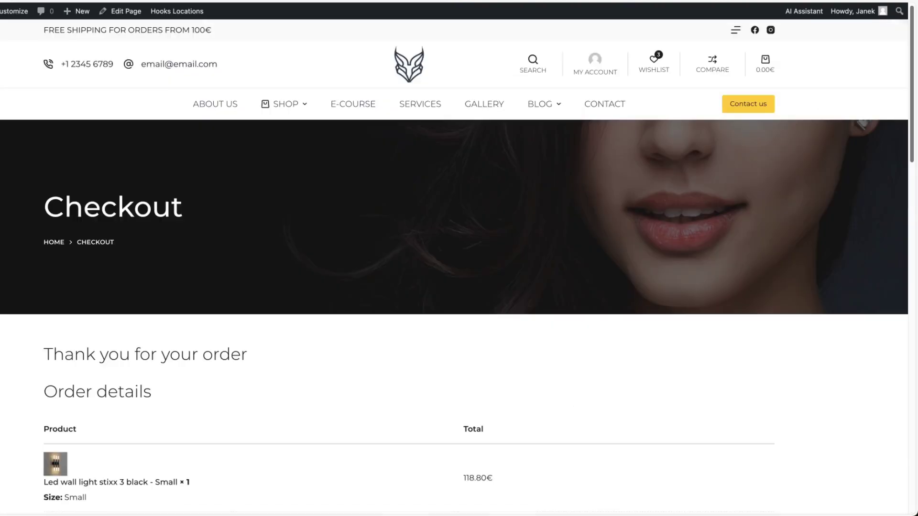
On the shop's order thank-you page, include Natural Crystal alongside Cora Lamp Wall in the upsells and buy both
{"action": "scroll", "coordinate": [189, 166], "scroll_direction": "down", "scroll_amount": 5}
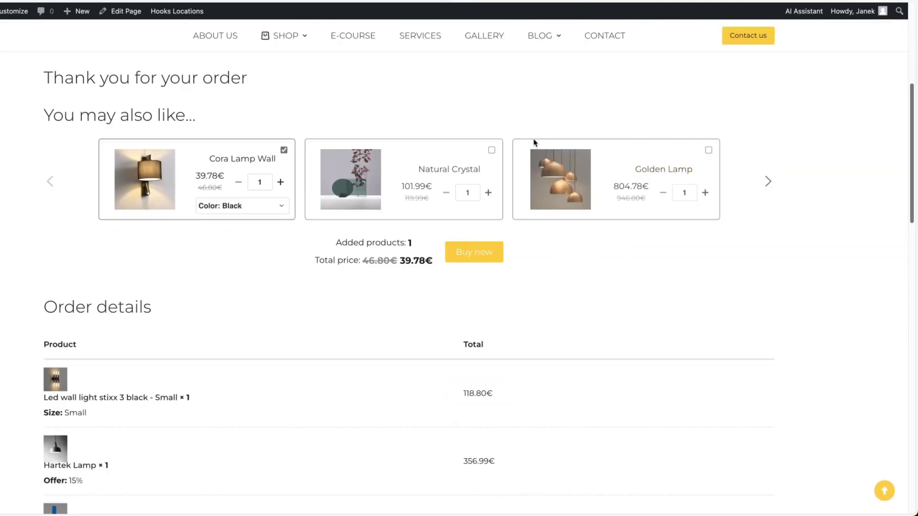
{"action": "left_click", "coordinate": [491, 151]}
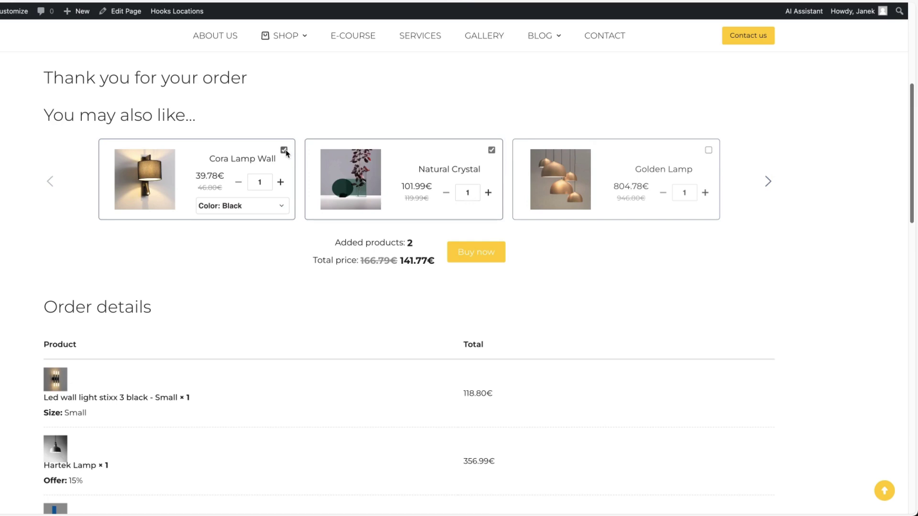
{"action": "left_click", "coordinate": [461, 255]}
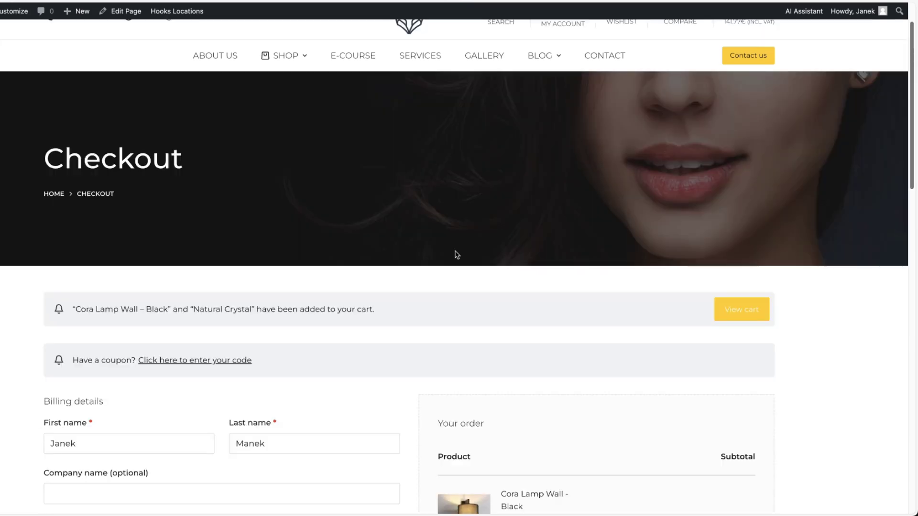
Create a Next Order Coupons campaign named Next order coupon
{"action": "scroll", "coordinate": [457, 254], "scroll_direction": "down", "scroll_amount": 6}
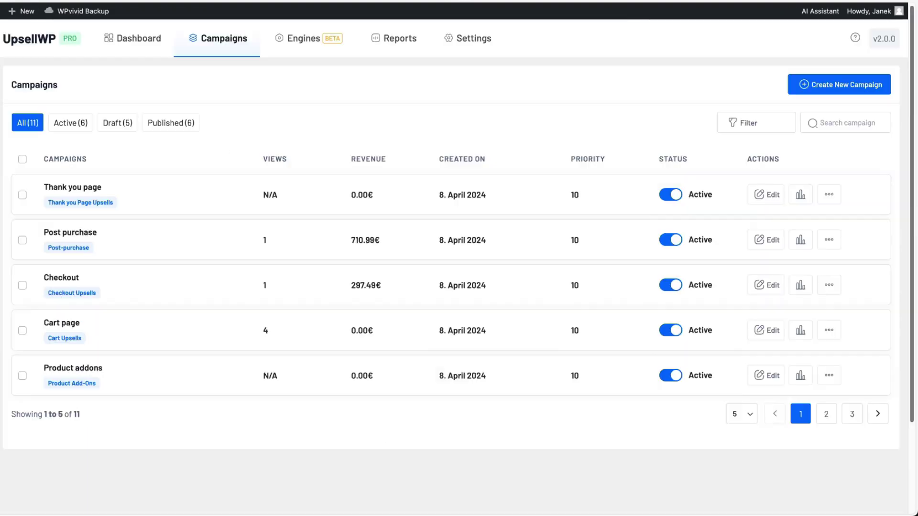
{"action": "left_click", "coordinate": [839, 85]}
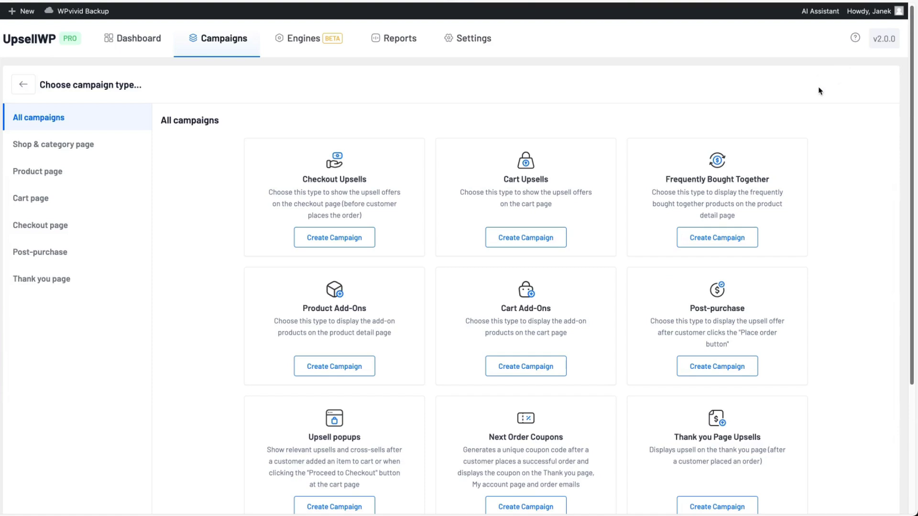
{"action": "scroll", "coordinate": [581, 178], "scroll_direction": "down", "scroll_amount": 4}
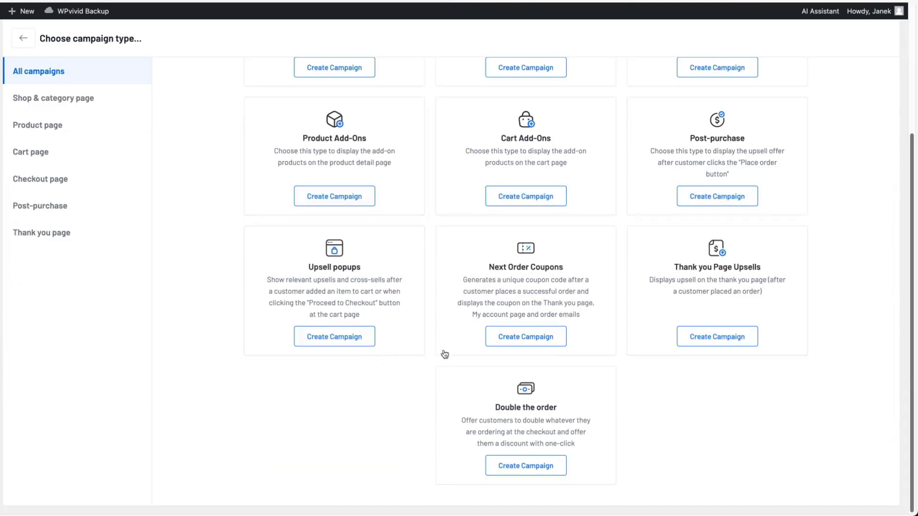
{"action": "left_click", "coordinate": [528, 336]}
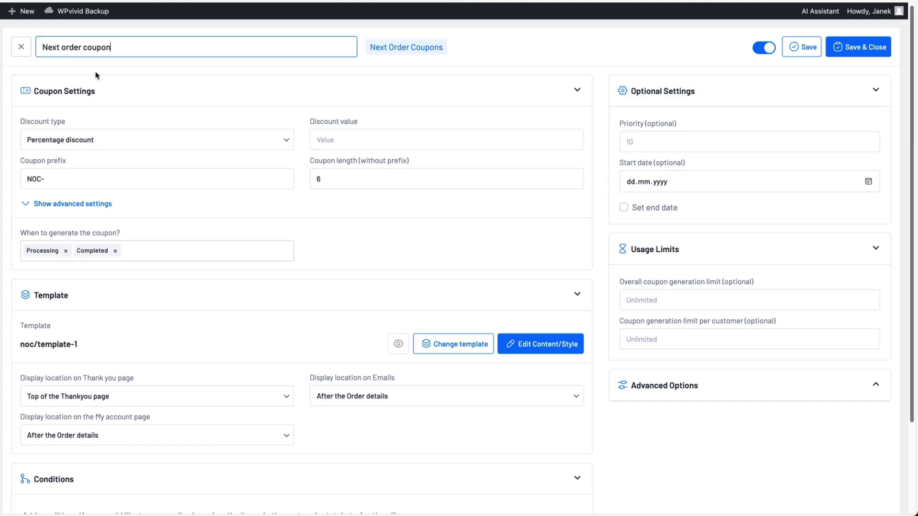
Keep the coupon's discount type as Percentage discount, set its value to 5 and its prefix to WPSH-
{"action": "left_click", "coordinate": [91, 140]}
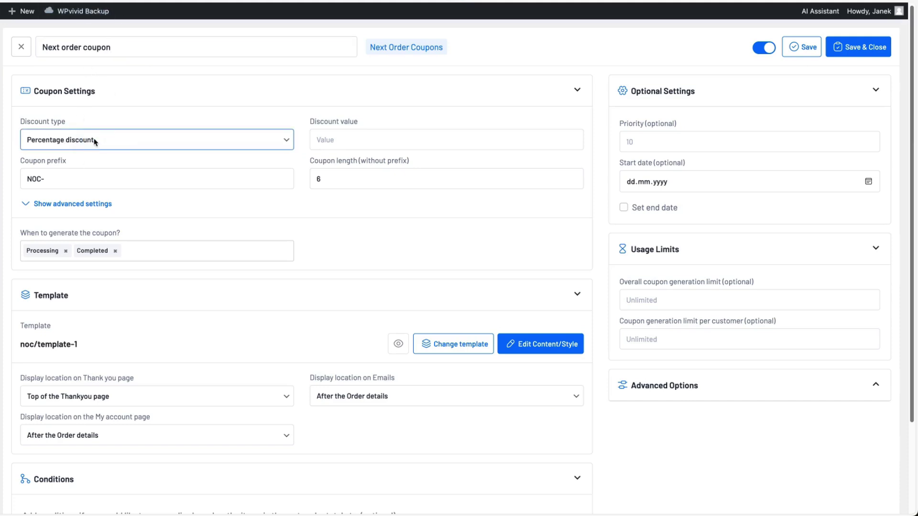
{"action": "left_click", "coordinate": [318, 139]}
{"action": "type", "text": "5"}
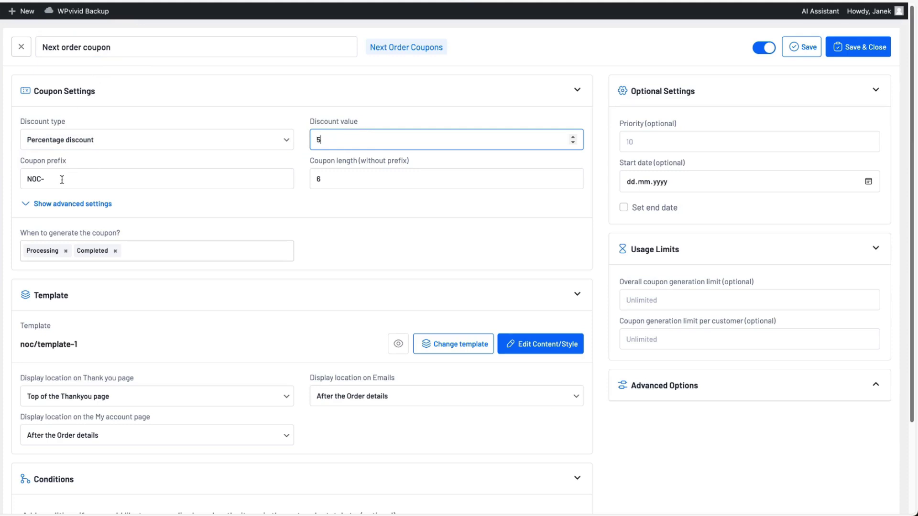
{"action": "double_click", "coordinate": [39, 179]}
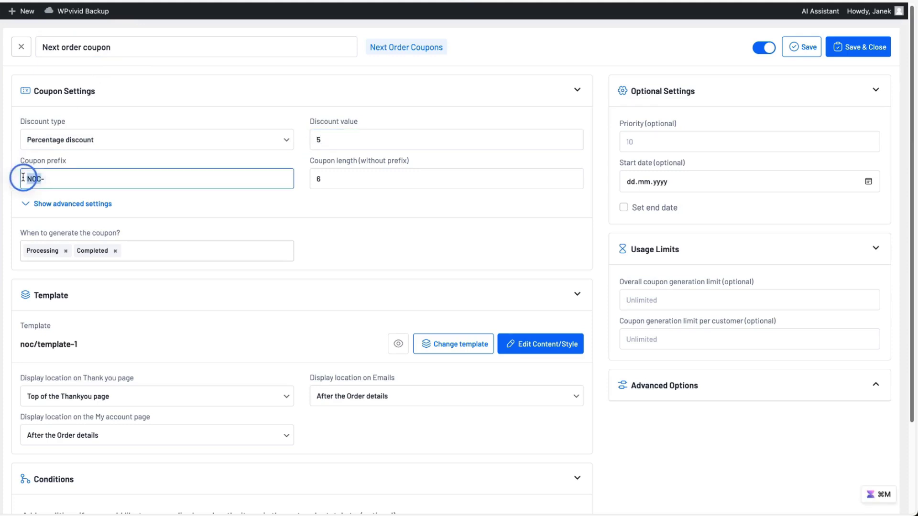
{"action": "type", "text": "WPSH-"}
{"action": "key", "text": "Tab"}
Add On hold to the order statuses that generate the coupon
{"action": "scroll", "coordinate": [211, 234], "scroll_direction": "down", "scroll_amount": 2}
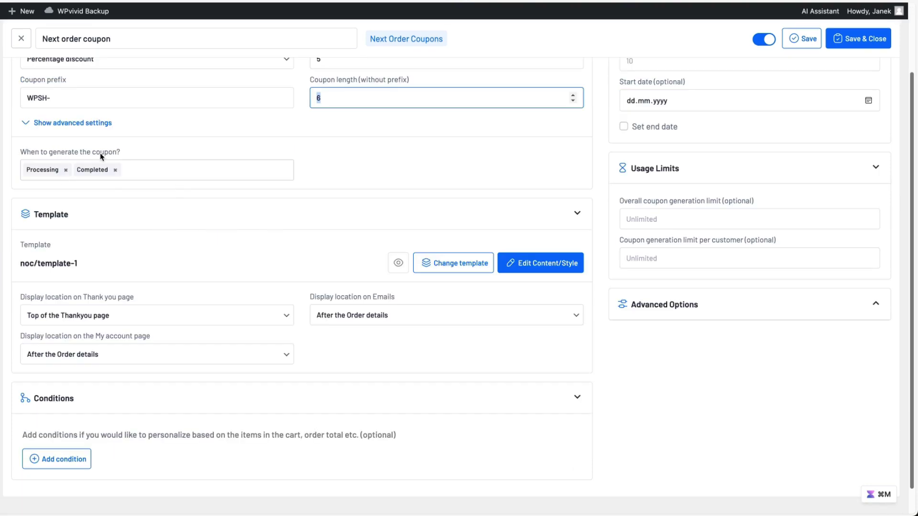
{"action": "left_click", "coordinate": [154, 171]}
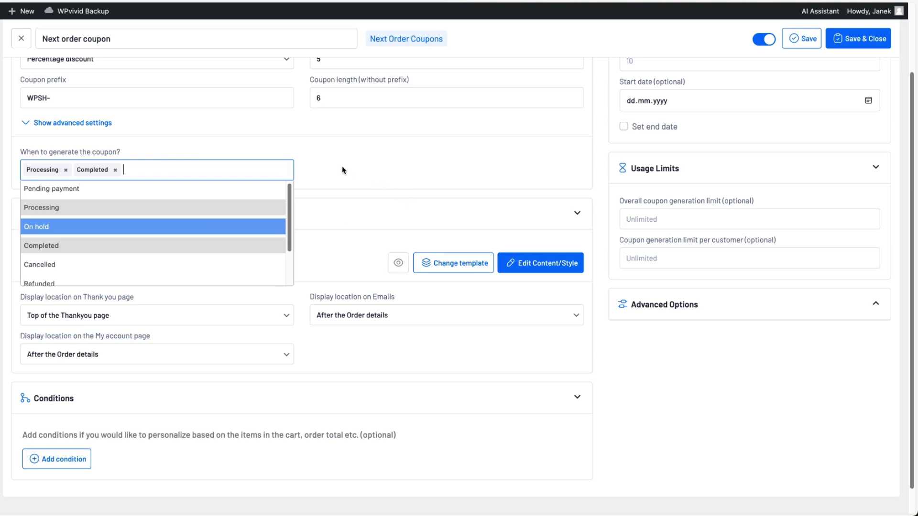
{"action": "left_click", "coordinate": [342, 170]}
{"action": "left_click", "coordinate": [138, 172]}
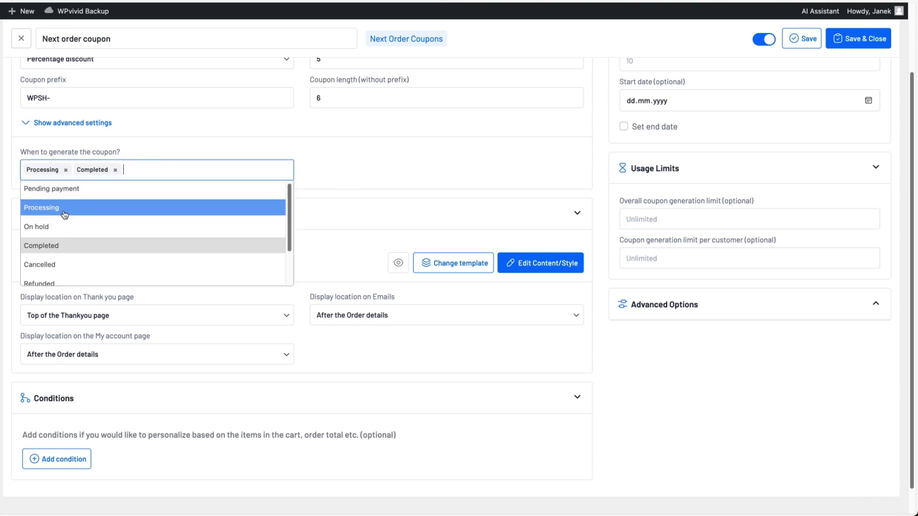
{"action": "left_click", "coordinate": [64, 227]}
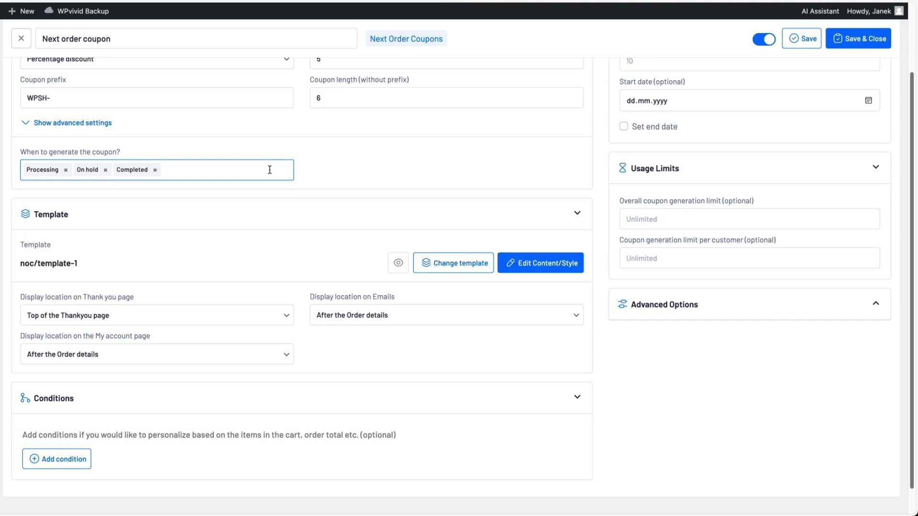
Switch the coupon campaign's template to noc/template-2
{"action": "scroll", "coordinate": [363, 196], "scroll_direction": "down", "scroll_amount": 1}
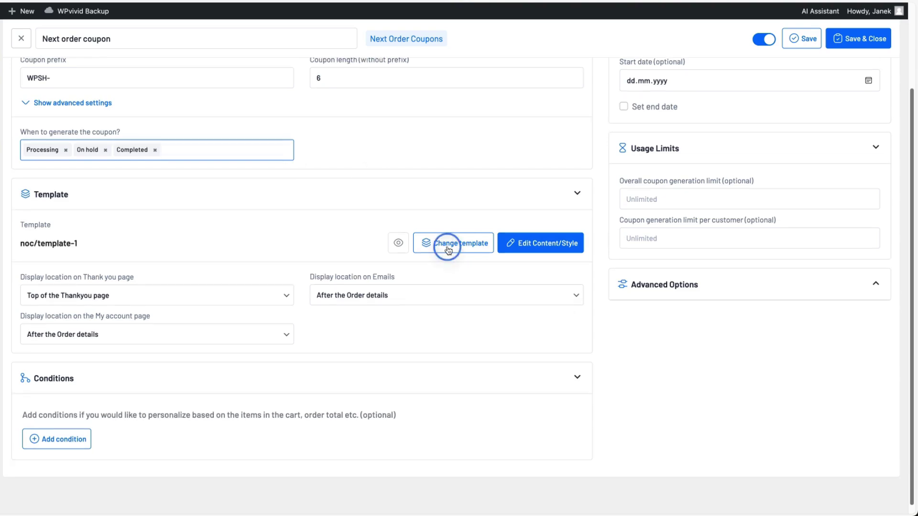
{"action": "left_click", "coordinate": [446, 245]}
{"action": "mouse_move", "coordinate": [638, 293]}
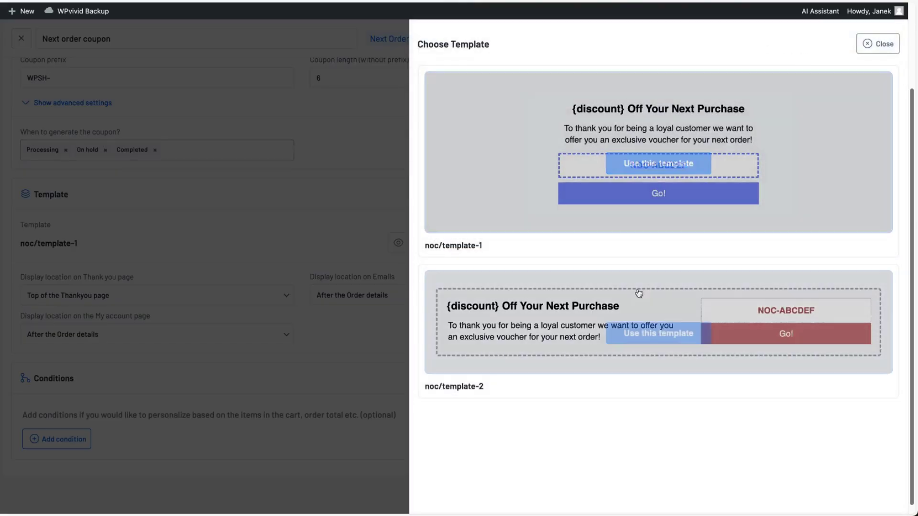
{"action": "left_click", "coordinate": [637, 338]}
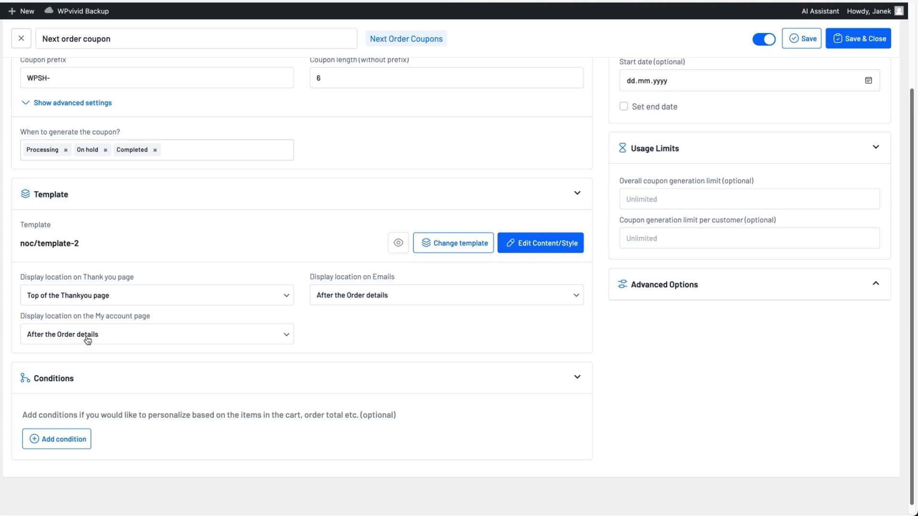
Set the My account page and Emails display locations to Before the Order details, and save the coupon campaign
{"action": "left_click", "coordinate": [134, 333]}
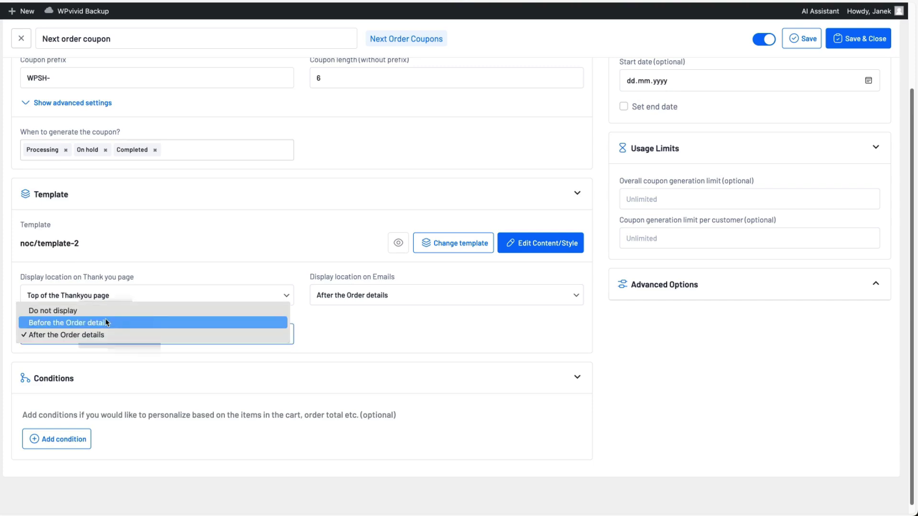
{"action": "left_click", "coordinate": [106, 321]}
{"action": "left_click", "coordinate": [382, 297]}
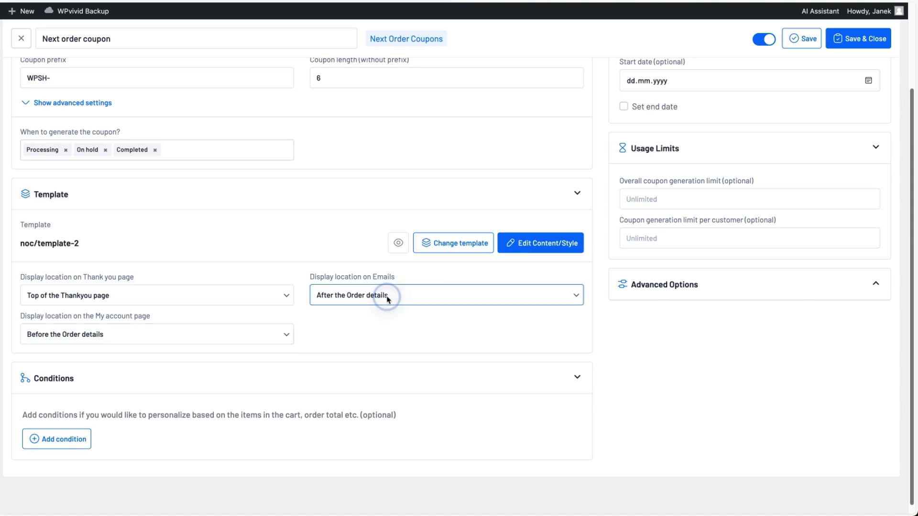
{"action": "left_click", "coordinate": [367, 287]}
{"action": "left_click", "coordinate": [455, 282]}
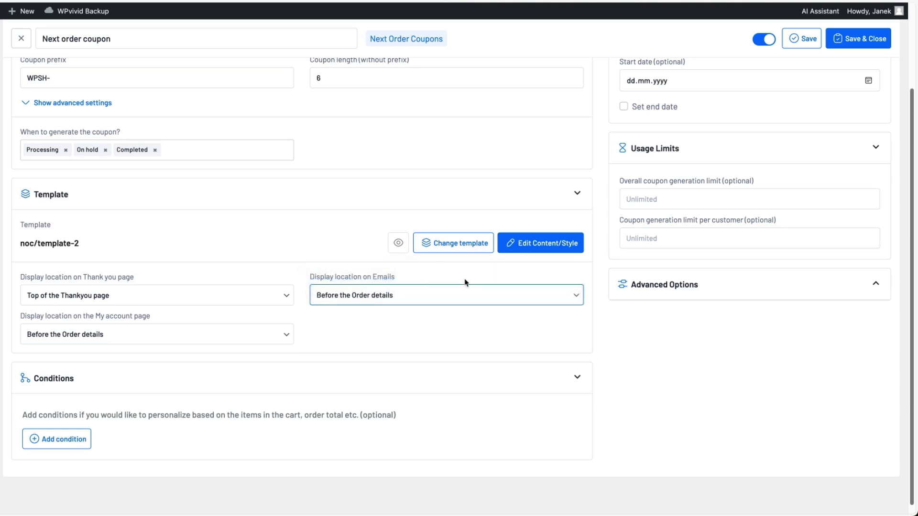
{"action": "scroll", "coordinate": [790, 212], "scroll_direction": "up", "scroll_amount": 3}
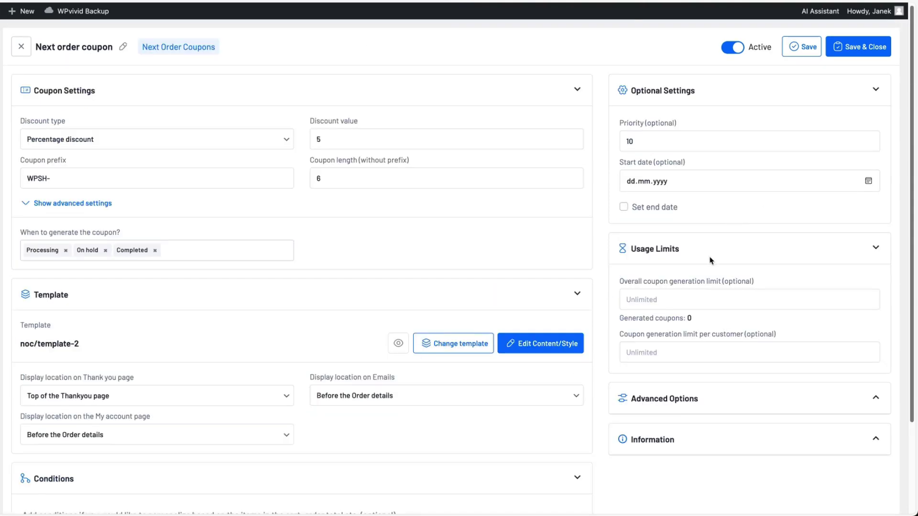
Leave the overall coupon generation limit unlimited and set the coupon generation limit per customer to 1
{"action": "scroll", "coordinate": [707, 268], "scroll_direction": "down", "scroll_amount": 1}
{"action": "left_click", "coordinate": [658, 252]}
{"action": "type", "text": "1"}
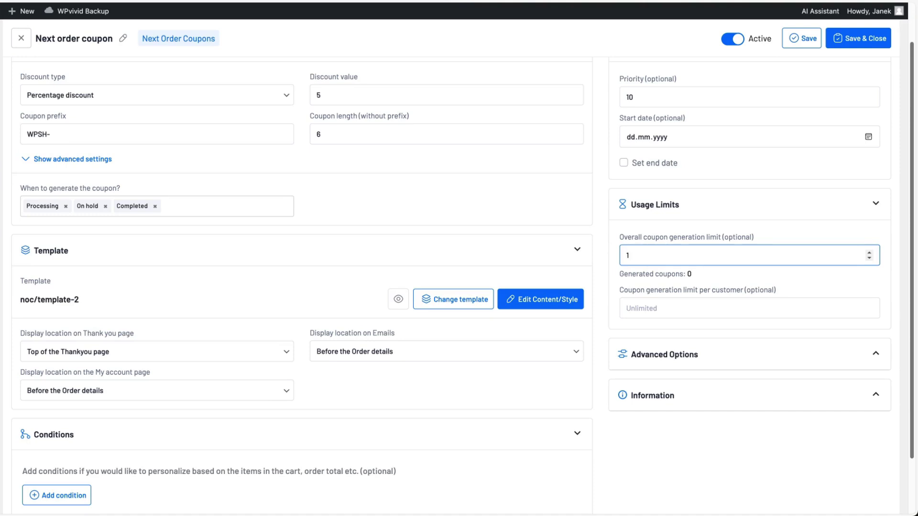
{"action": "key", "text": "BackSpace"}
{"action": "key", "text": "Tab"}
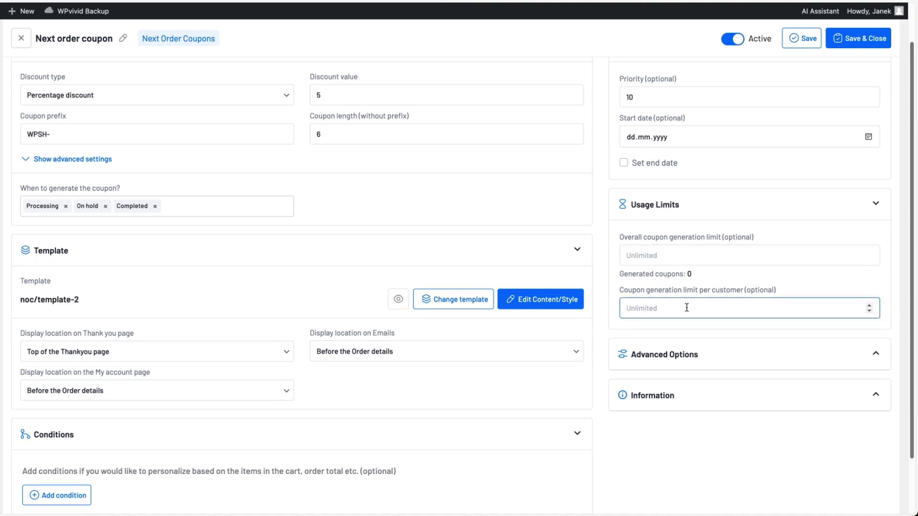
{"action": "type", "text": "1"}
Set the coupon's CTA redirect URL to Shop page, and save and close the campaign
{"action": "left_click", "coordinate": [757, 356]}
{"action": "scroll", "coordinate": [757, 354], "scroll_direction": "down", "scroll_amount": 2}
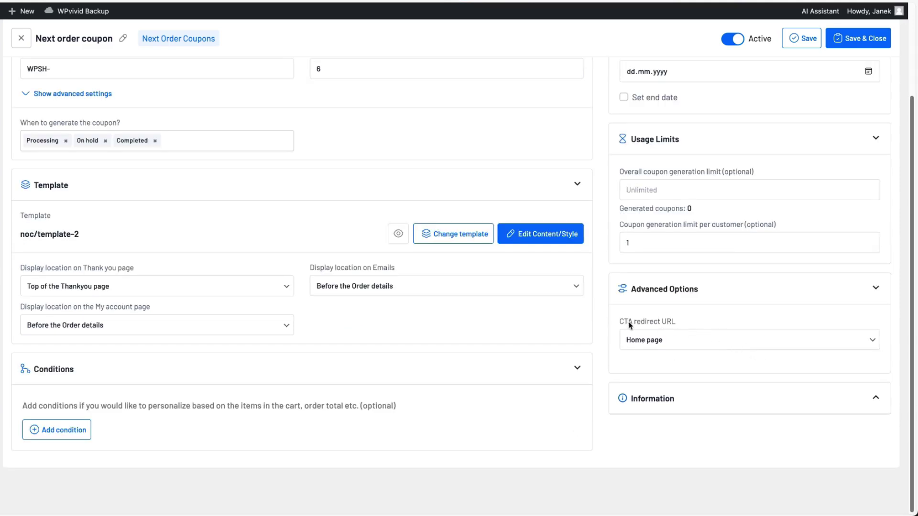
{"action": "left_click", "coordinate": [693, 343]}
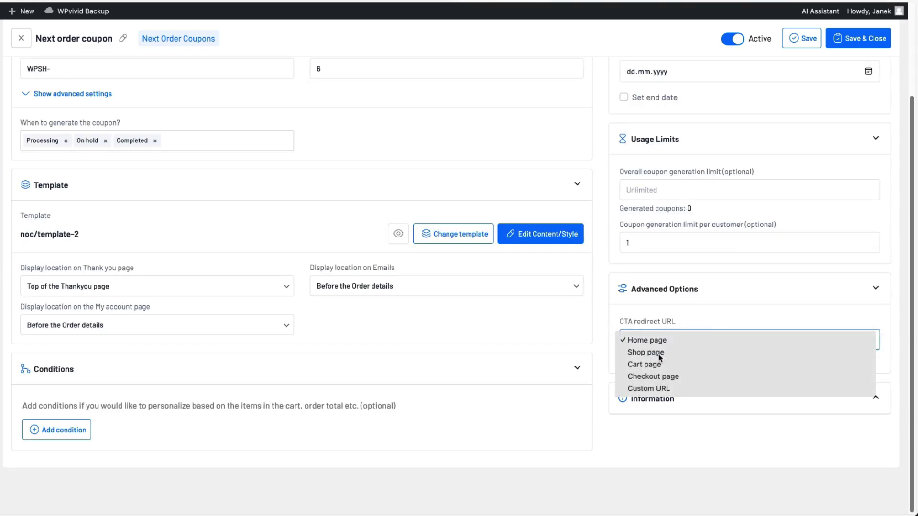
{"action": "left_click", "coordinate": [660, 353]}
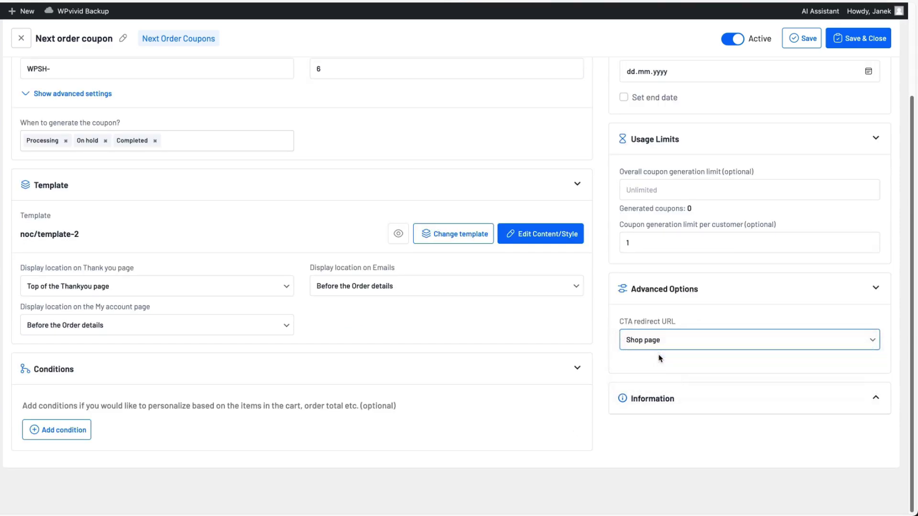
{"action": "left_click", "coordinate": [715, 401]}
{"action": "left_click", "coordinate": [717, 400]}
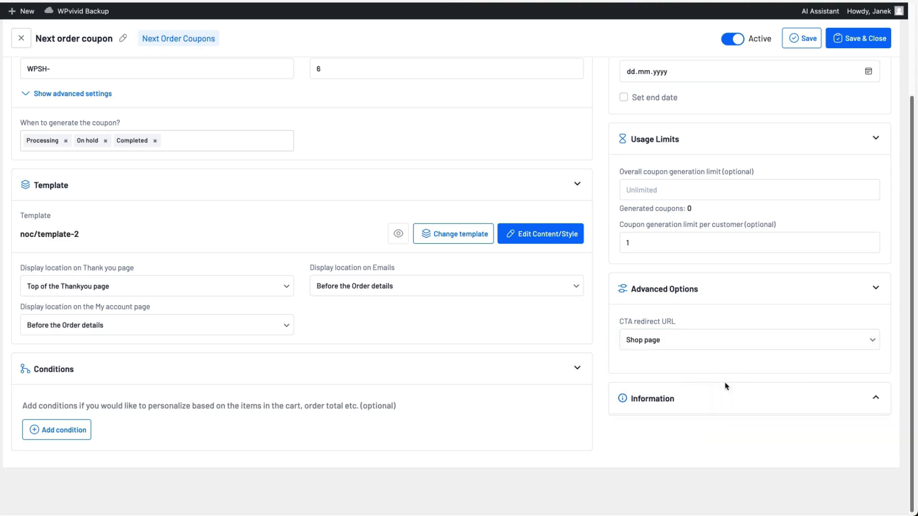
{"action": "scroll", "coordinate": [863, 115], "scroll_direction": "up", "scroll_amount": 3}
{"action": "left_click", "coordinate": [852, 58]}
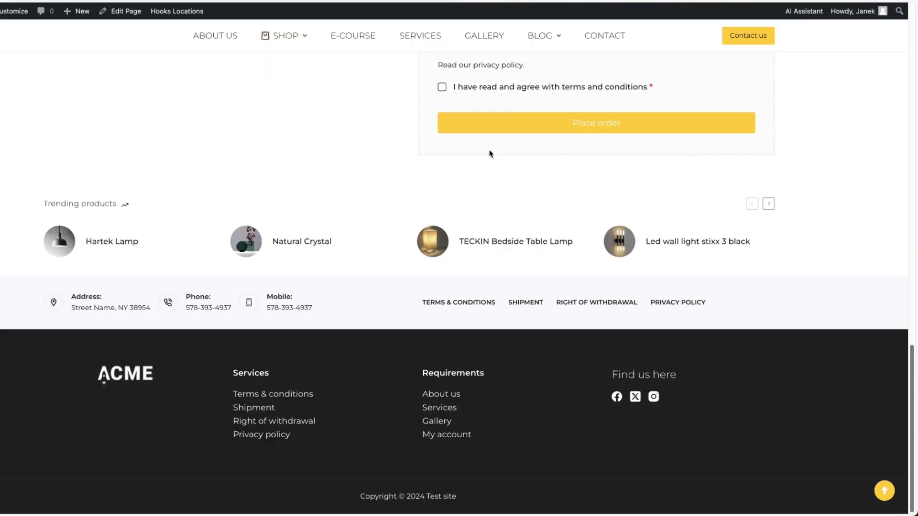
On the shop's checkout page, accept the terms and conditions, place the order and decline the post-purchase offer
{"action": "left_click", "coordinate": [467, 86]}
{"action": "left_click", "coordinate": [601, 123]}
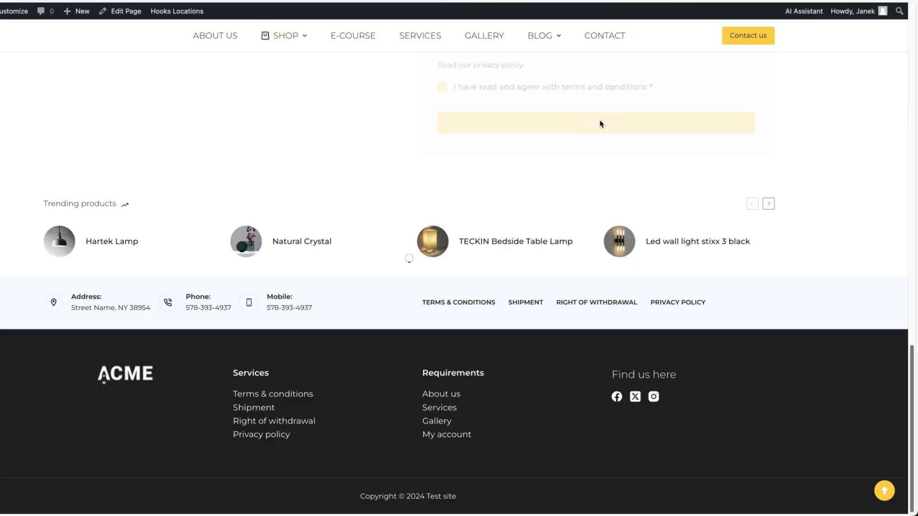
{"action": "scroll", "coordinate": [189, 275], "scroll_direction": "down", "scroll_amount": 5}
{"action": "left_click", "coordinate": [416, 209]}
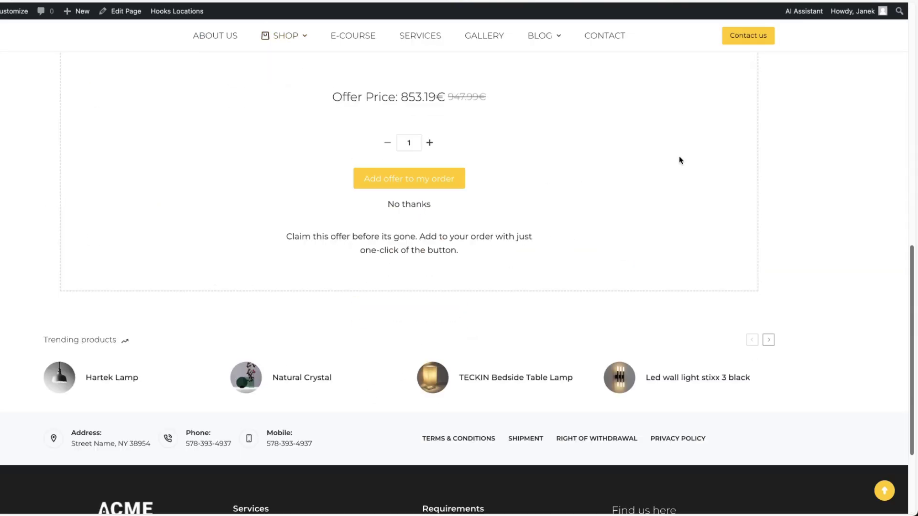
Follow the next-purchase coupon offer on the thank-you page to the shop and examine the coupon parameter in its URL
{"action": "scroll", "coordinate": [459, 191], "scroll_direction": "down", "scroll_amount": 3}
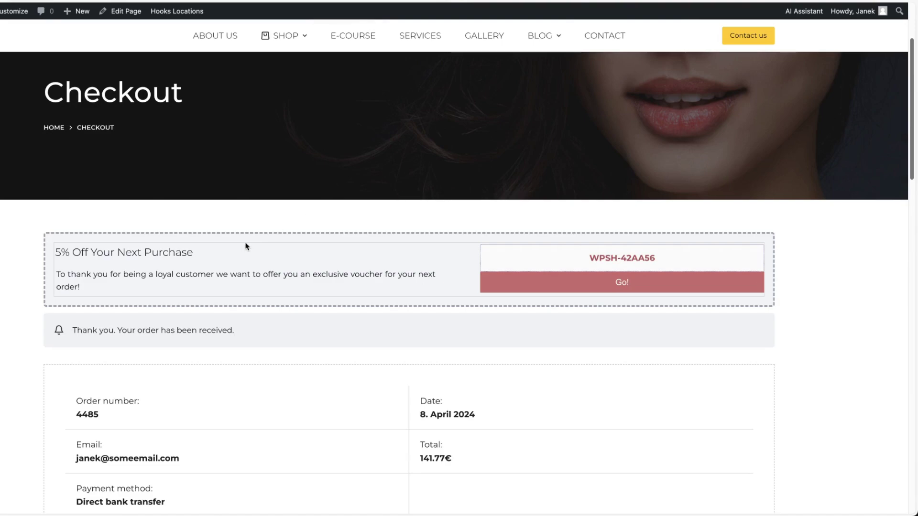
{"action": "left_click", "coordinate": [512, 296]}
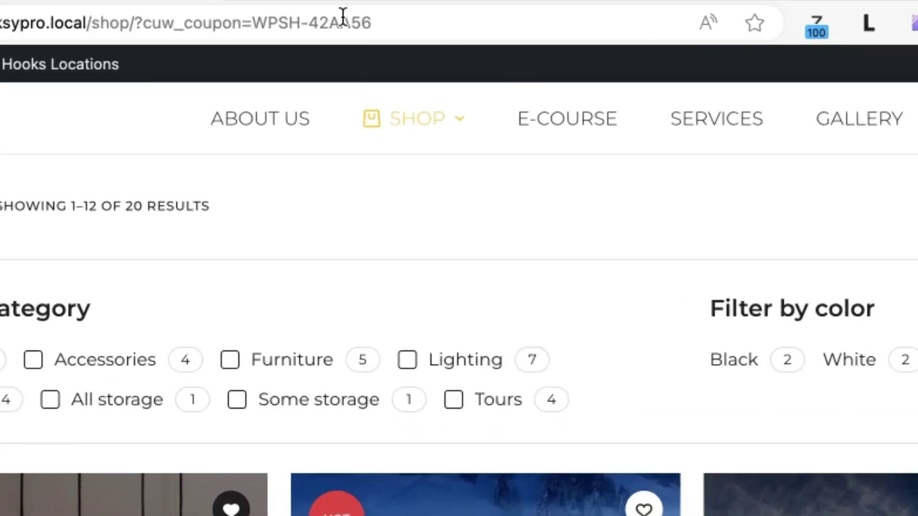
{"action": "left_click_drag", "start_coordinate": [378, 22], "coordinate": [263, 31]}
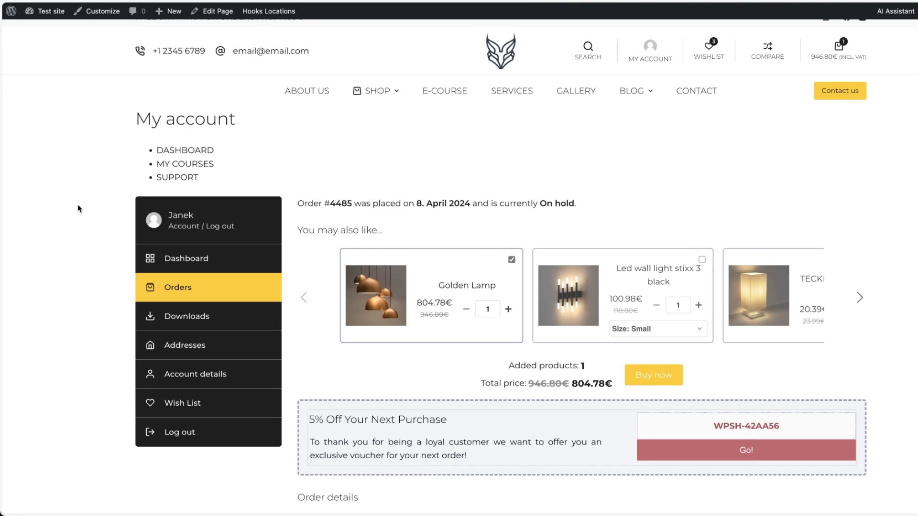
Examine the coupon's placement in the My account order view and in the order confirmation email in Mailpit
{"action": "scroll", "coordinate": [79, 209], "scroll_direction": "down", "scroll_amount": 4}
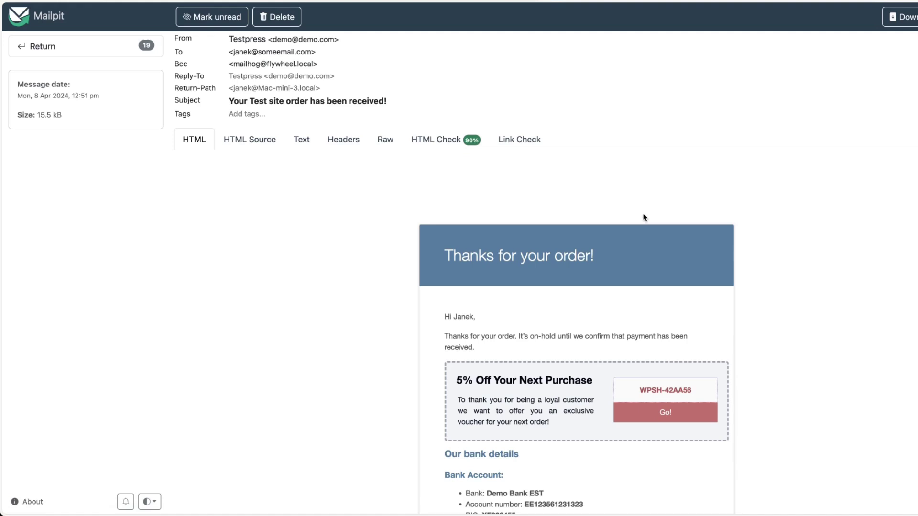
{"action": "scroll", "coordinate": [646, 215], "scroll_direction": "down", "scroll_amount": 5}
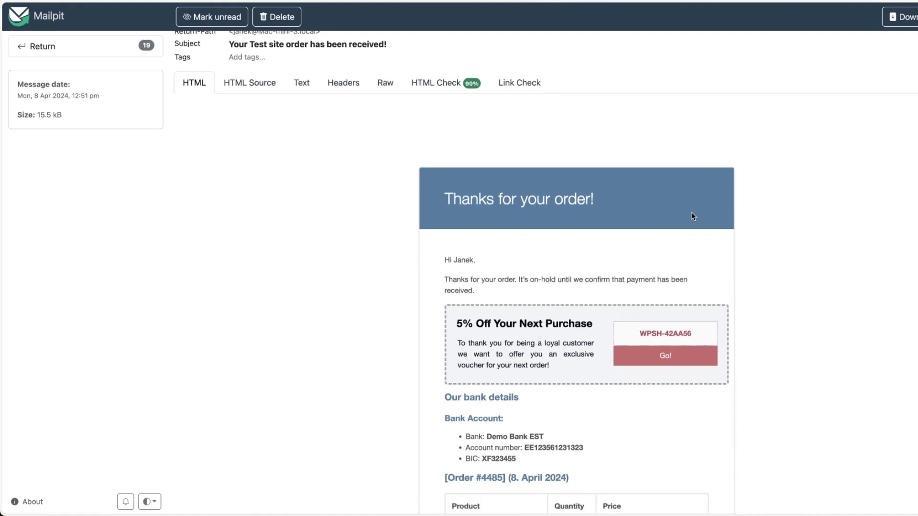
{"action": "scroll", "coordinate": [691, 216], "scroll_direction": "up", "scroll_amount": 1}
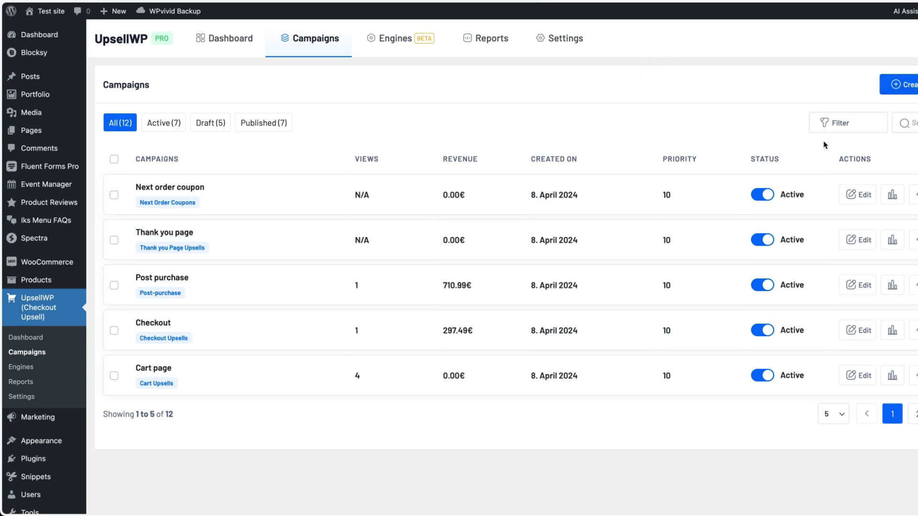
Back in the UpsellWP campaigns, start a new Double the order campaign
{"action": "left_click", "coordinate": [904, 85]}
{"action": "scroll", "coordinate": [215, 263], "scroll_direction": "down", "scroll_amount": 4}
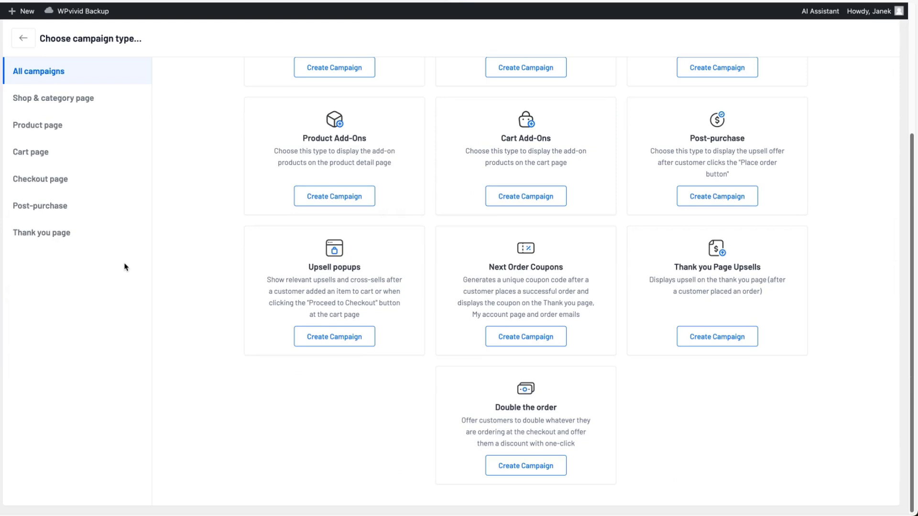
{"action": "left_click", "coordinate": [537, 393]}
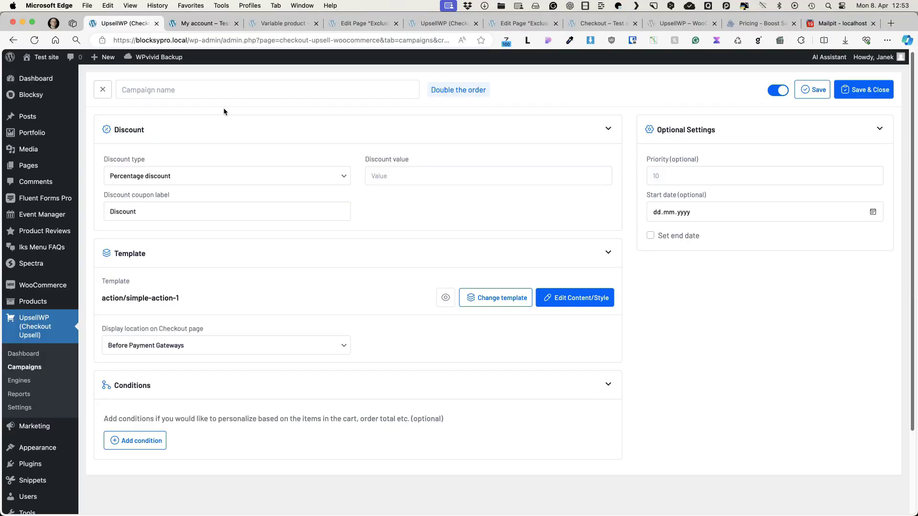
Open UpsellWP's campaign settings and examine the general options, including the choices for showing product details
{"action": "left_click", "coordinate": [24, 367]}
{"action": "left_click", "coordinate": [19, 407]}
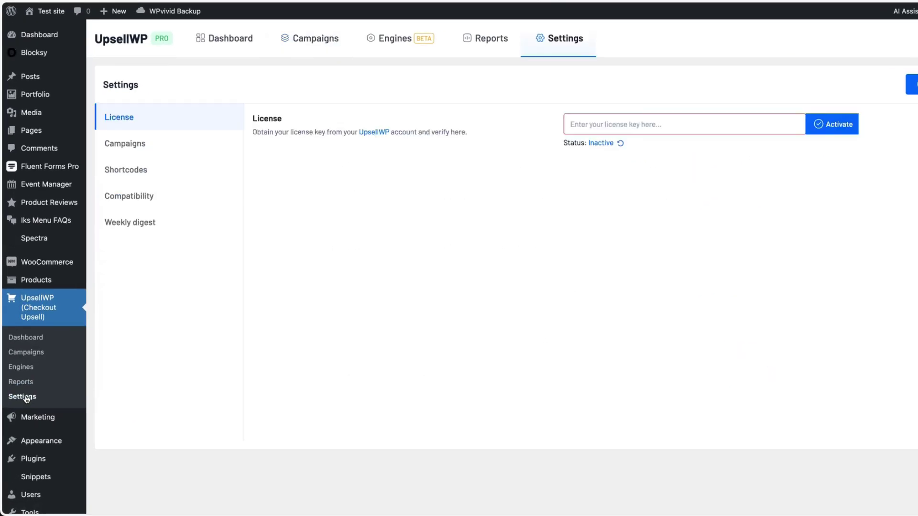
{"action": "left_click", "coordinate": [139, 146]}
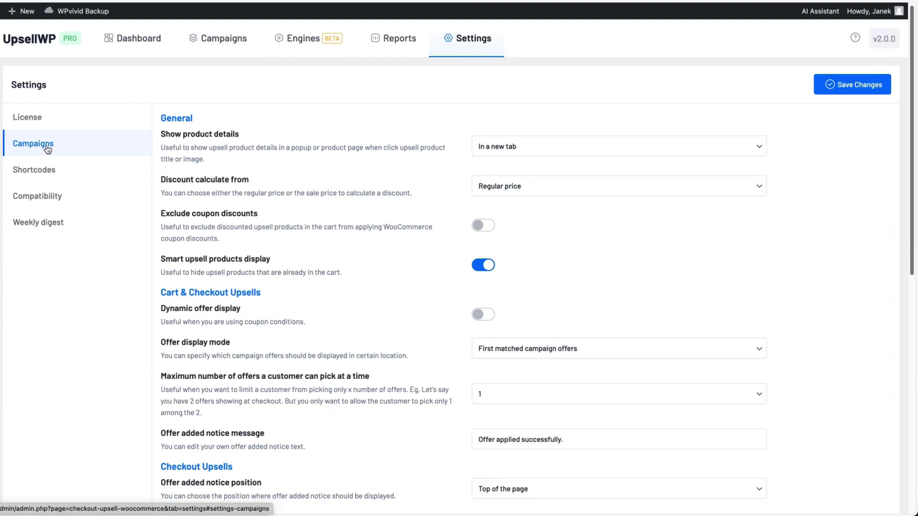
{"action": "left_click", "coordinate": [550, 152]}
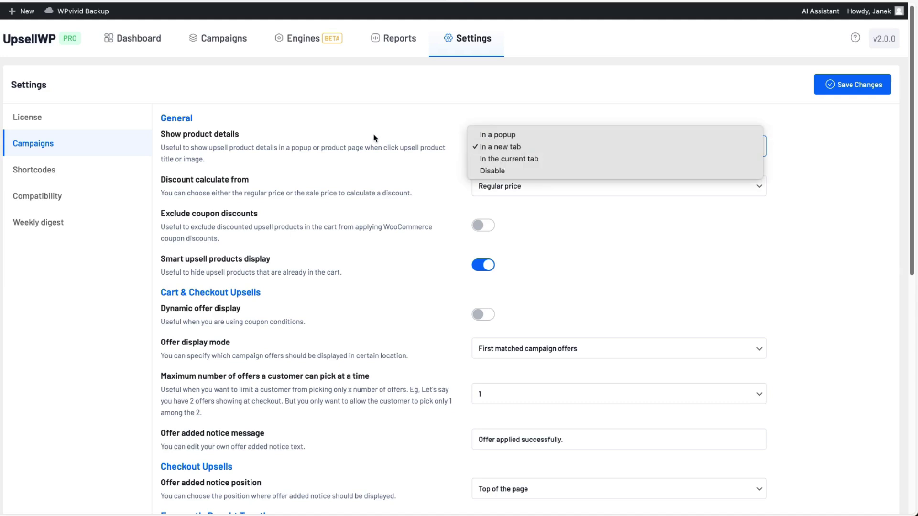
{"action": "left_click", "coordinate": [397, 129]}
{"action": "scroll", "coordinate": [397, 129], "scroll_direction": "down", "scroll_amount": 2}
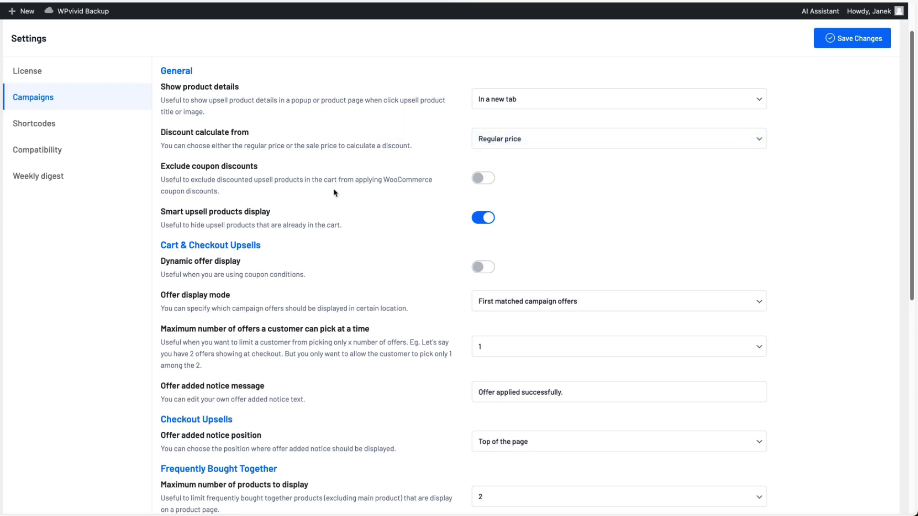
Enable Exclude coupon discounts and Dynamic offer display in the campaign settings
{"action": "left_click", "coordinate": [475, 181]}
{"action": "scroll", "coordinate": [667, 220], "scroll_direction": "down", "scroll_amount": 1}
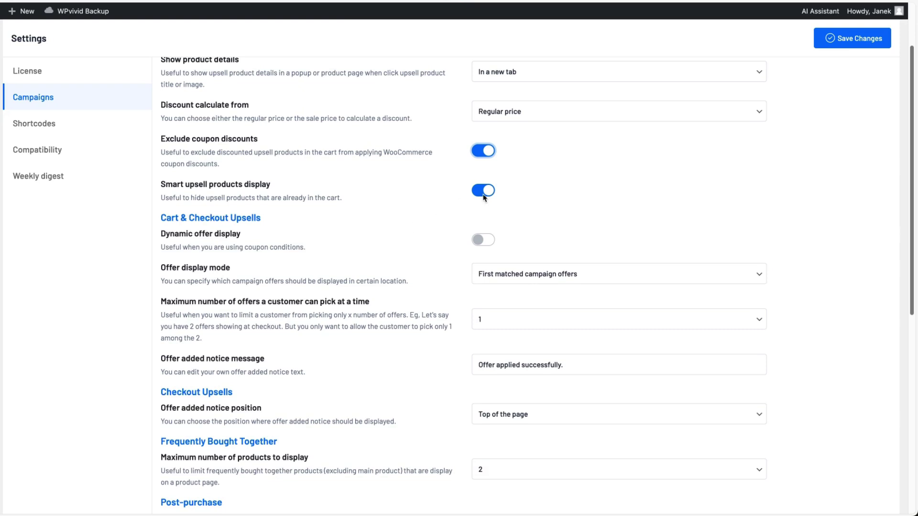
{"action": "scroll", "coordinate": [622, 196], "scroll_direction": "down", "scroll_amount": 1}
{"action": "scroll", "coordinate": [622, 196], "scroll_direction": "down", "scroll_amount": 4}
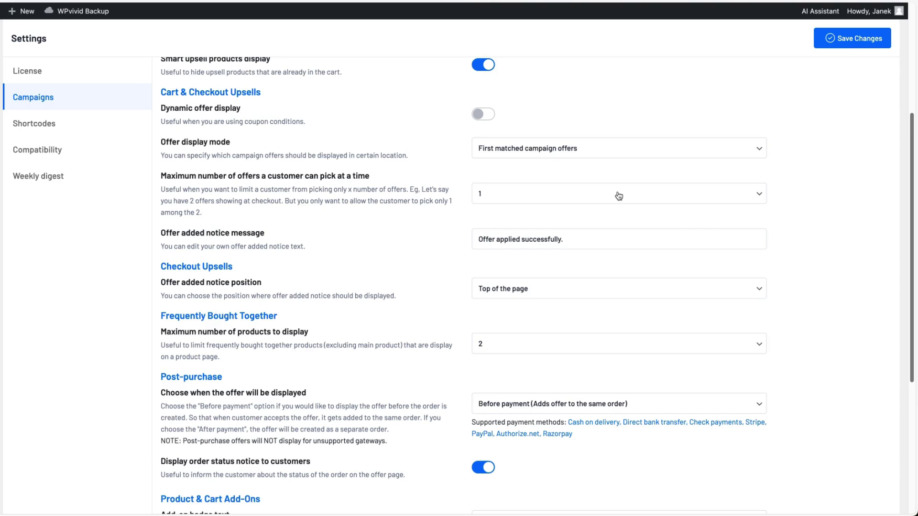
{"action": "left_click", "coordinate": [486, 114]}
Examine the campaign settings for offer display mode, offer limit, offer added notice message and its position, and Frequently Bought Together
{"action": "left_click", "coordinate": [597, 151]}
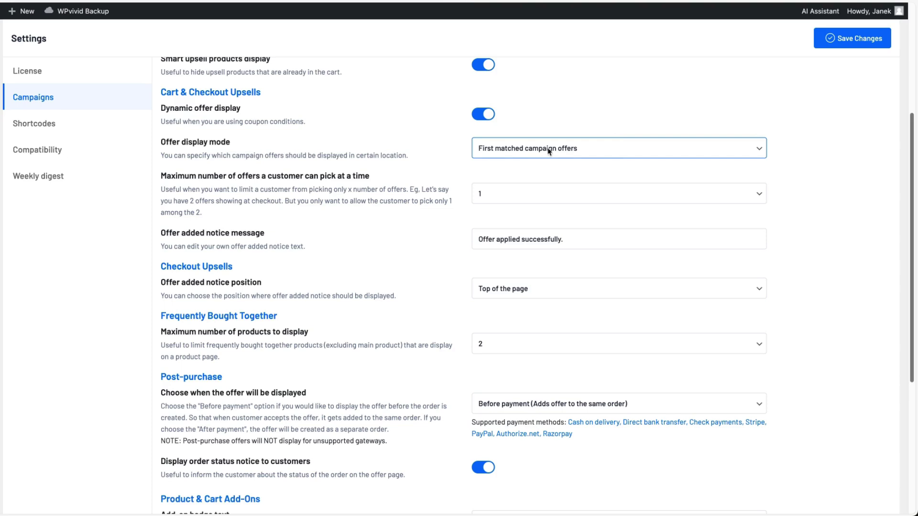
{"action": "scroll", "coordinate": [526, 211], "scroll_direction": "down", "scroll_amount": 2}
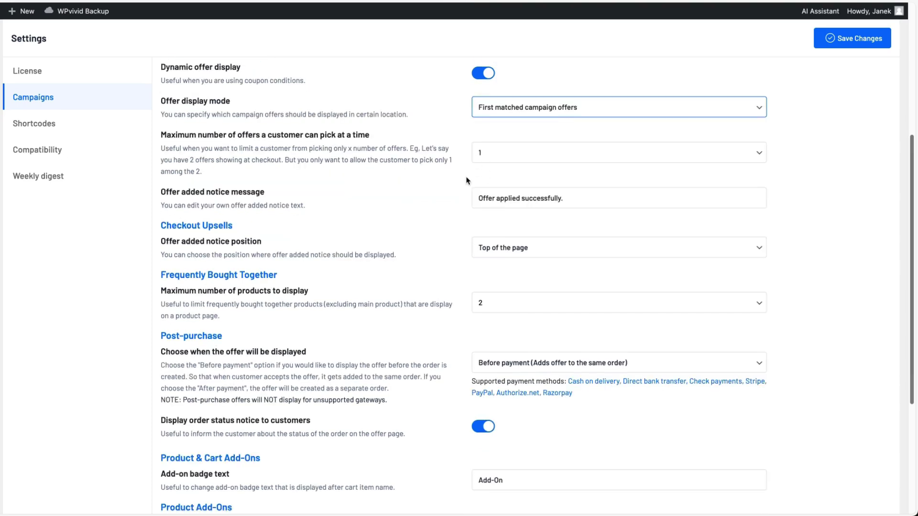
{"action": "scroll", "coordinate": [467, 180], "scroll_direction": "down", "scroll_amount": 1}
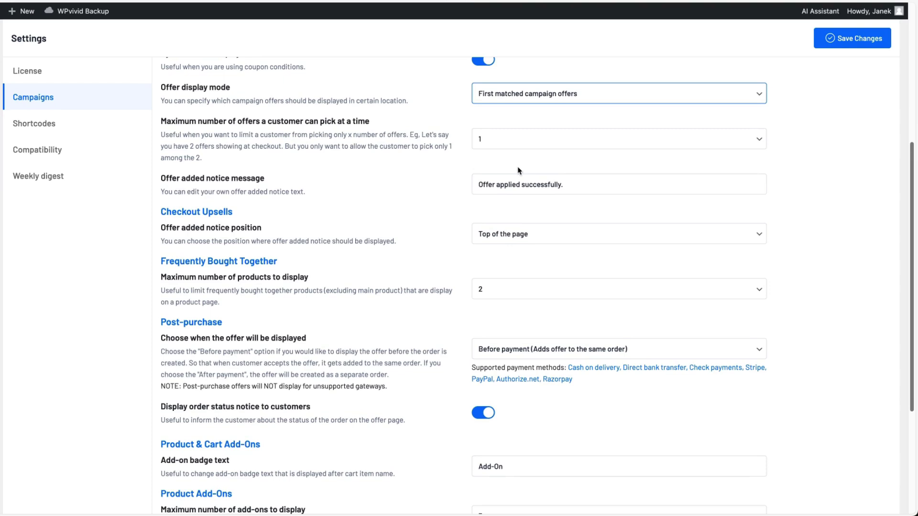
{"action": "scroll", "coordinate": [500, 143], "scroll_direction": "down", "scroll_amount": 3}
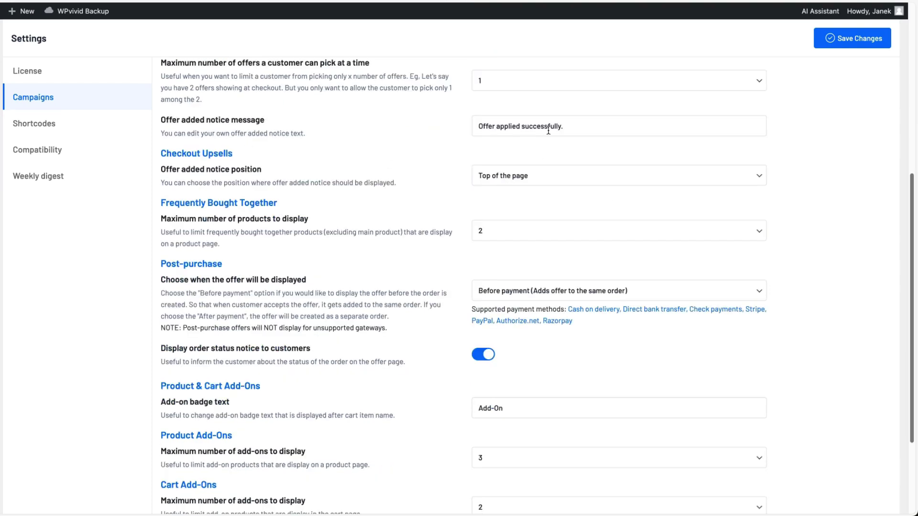
{"action": "left_click_drag", "start_coordinate": [577, 127], "coordinate": [461, 127]}
{"action": "left_click", "coordinate": [433, 139]}
{"action": "scroll", "coordinate": [391, 170], "scroll_direction": "down", "scroll_amount": 3}
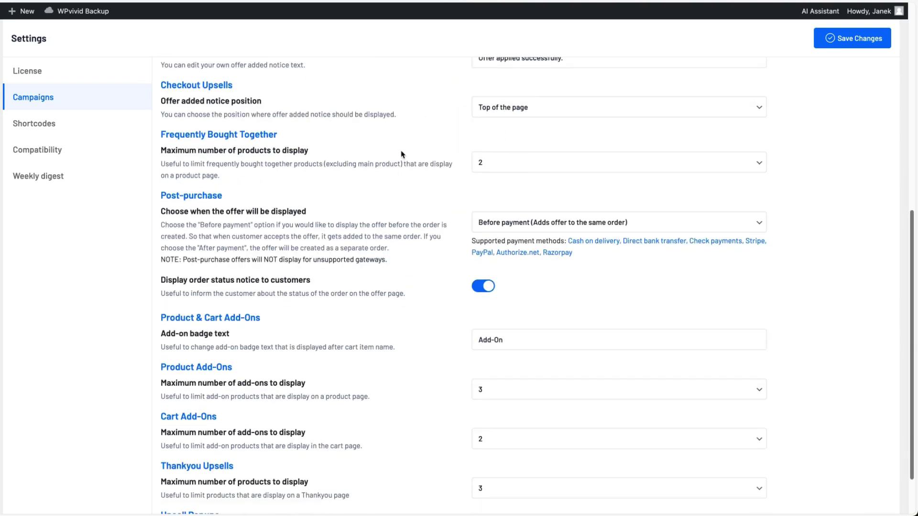
{"action": "left_click", "coordinate": [546, 110]}
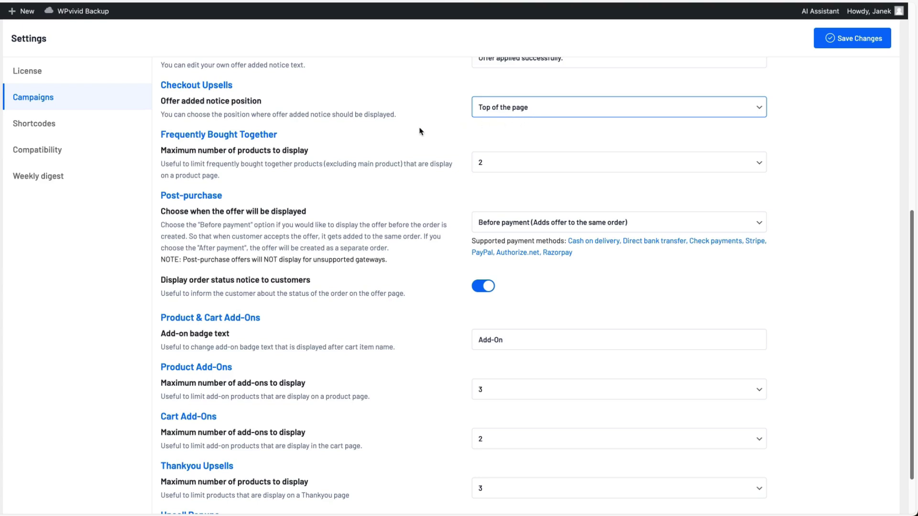
{"action": "scroll", "coordinate": [421, 130], "scroll_direction": "down", "scroll_amount": 1}
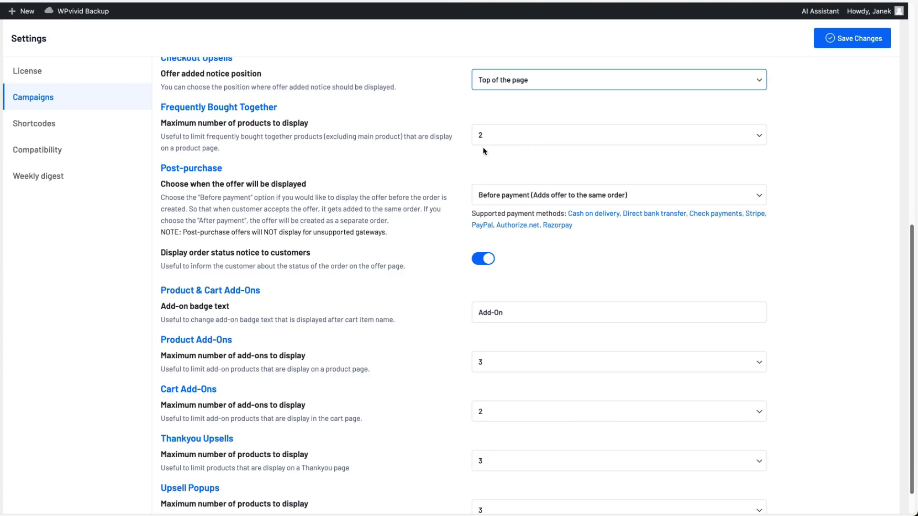
{"action": "scroll", "coordinate": [462, 159], "scroll_direction": "down", "scroll_amount": 1}
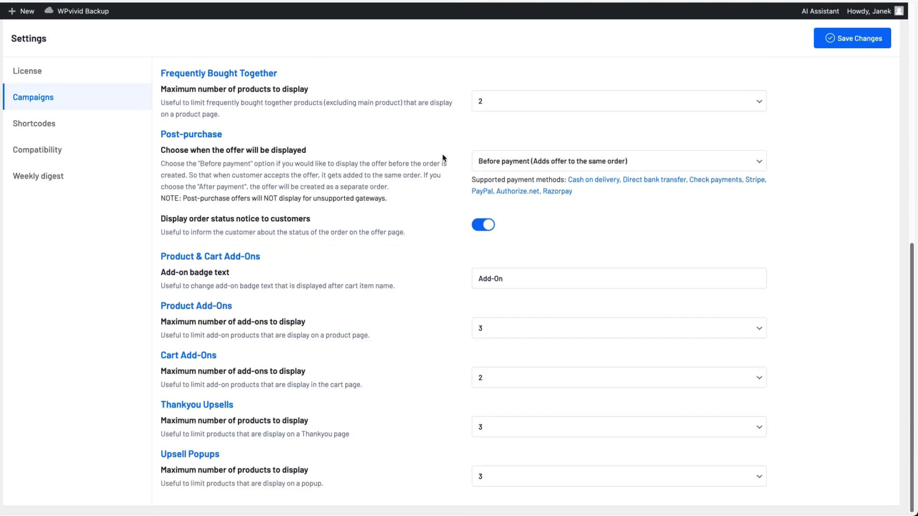
Examine the post-purchase offer timing, the add-on badge text and the maximum number of product add-ons
{"action": "left_click", "coordinate": [591, 165]}
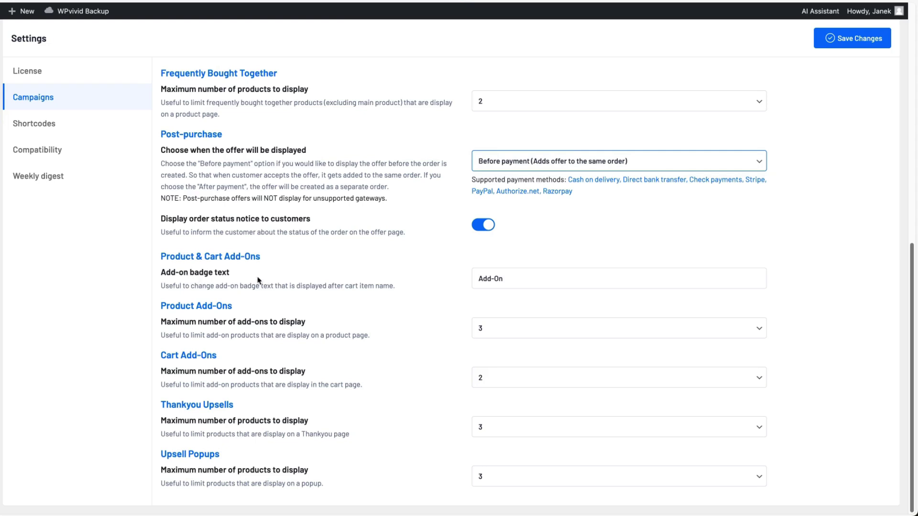
{"action": "left_click_drag", "start_coordinate": [516, 277], "coordinate": [471, 279]}
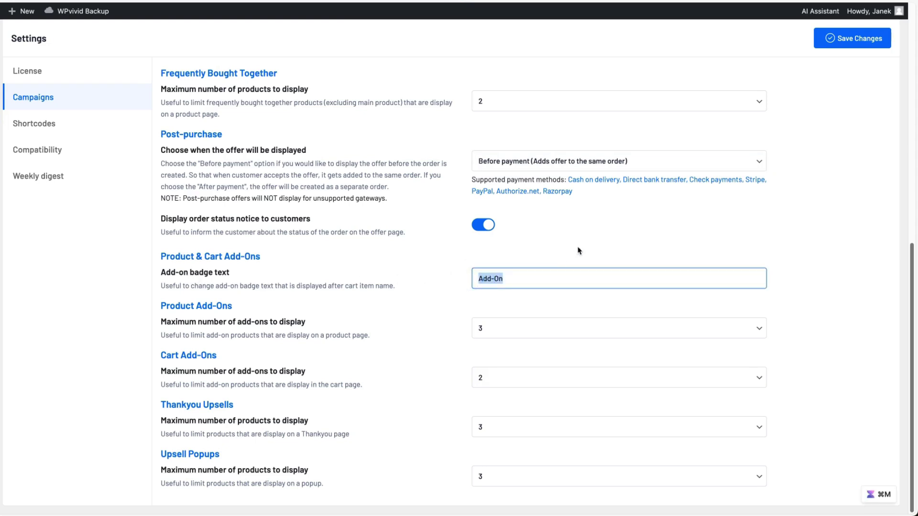
{"action": "left_click", "coordinate": [609, 243]}
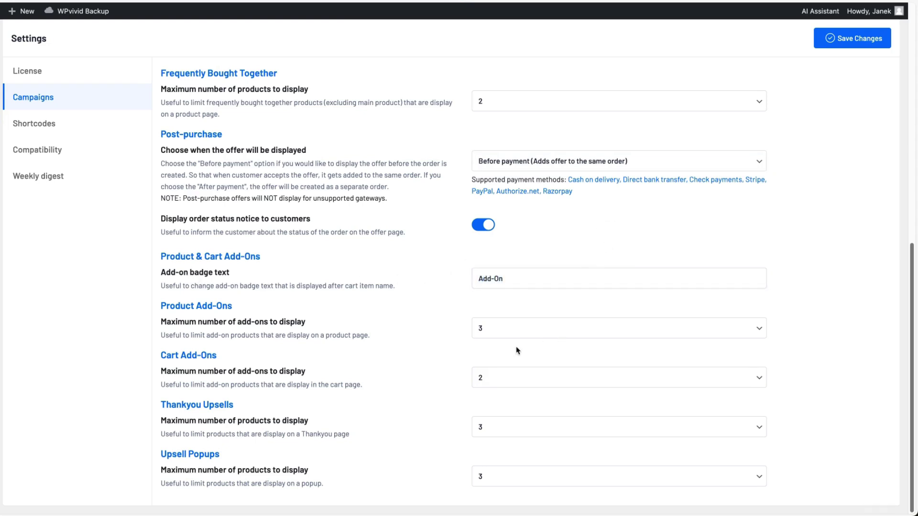
{"action": "left_click", "coordinate": [500, 332]}
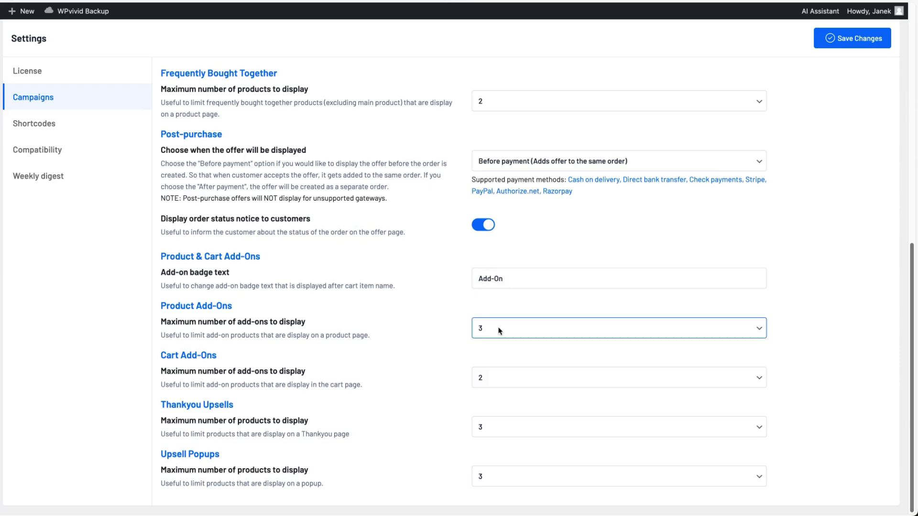
{"action": "left_click", "coordinate": [425, 348]}
Save the changed campaign settings
{"action": "scroll", "coordinate": [610, 170], "scroll_direction": "up", "scroll_amount": 10}
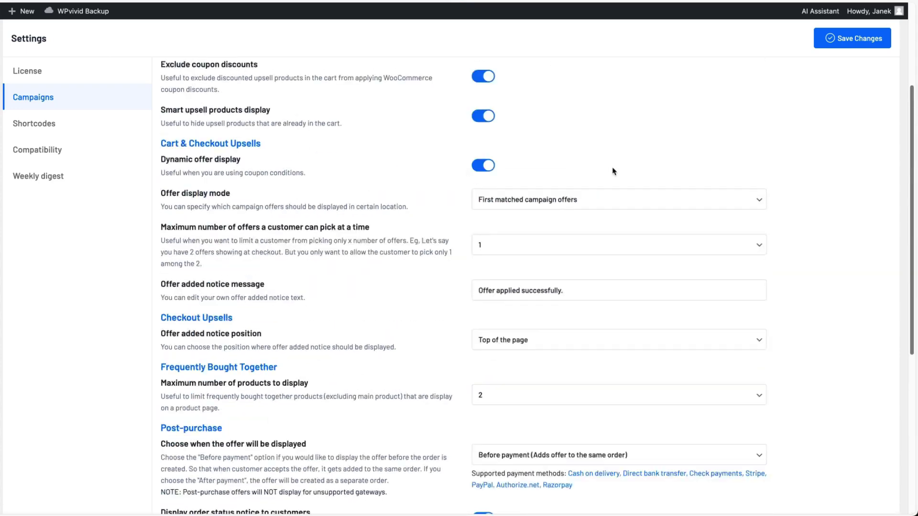
{"action": "left_click", "coordinate": [866, 78]}
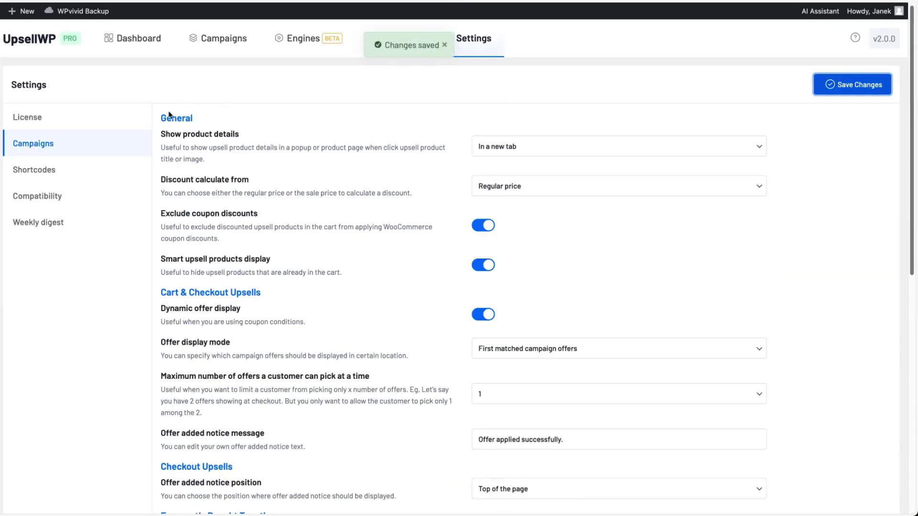
Examine the available UpsellWP shortcodes and how they are used on the Exclusive Offer page
{"action": "left_click", "coordinate": [33, 171]}
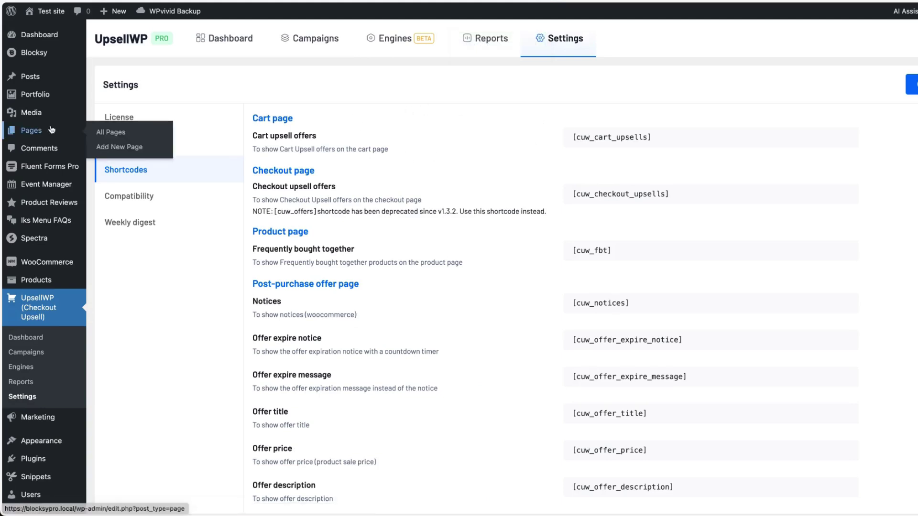
{"action": "left_click", "coordinate": [31, 131]}
{"action": "left_click", "coordinate": [169, 292]}
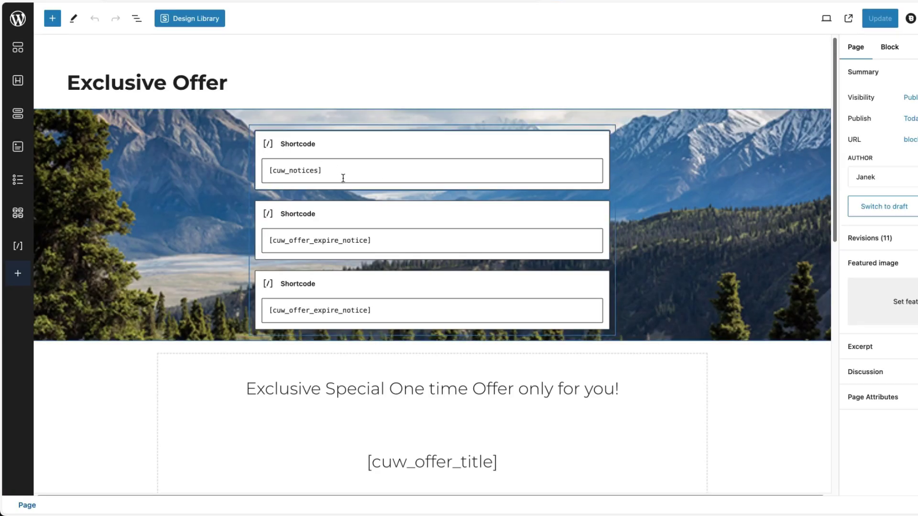
{"action": "scroll", "coordinate": [369, 230], "scroll_direction": "down", "scroll_amount": 3}
{"action": "scroll", "coordinate": [420, 226], "scroll_direction": "up", "scroll_amount": 3}
{"action": "left_click", "coordinate": [18, 19]}
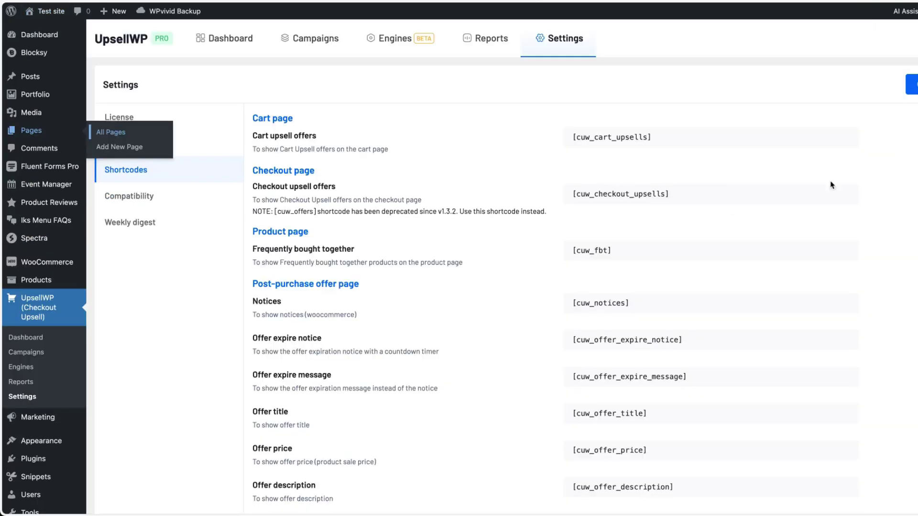
Look through the remaining post-purchase shortcodes and the Compatibility and Weekly digest settings
{"action": "scroll", "coordinate": [666, 216], "scroll_direction": "down", "scroll_amount": 10}
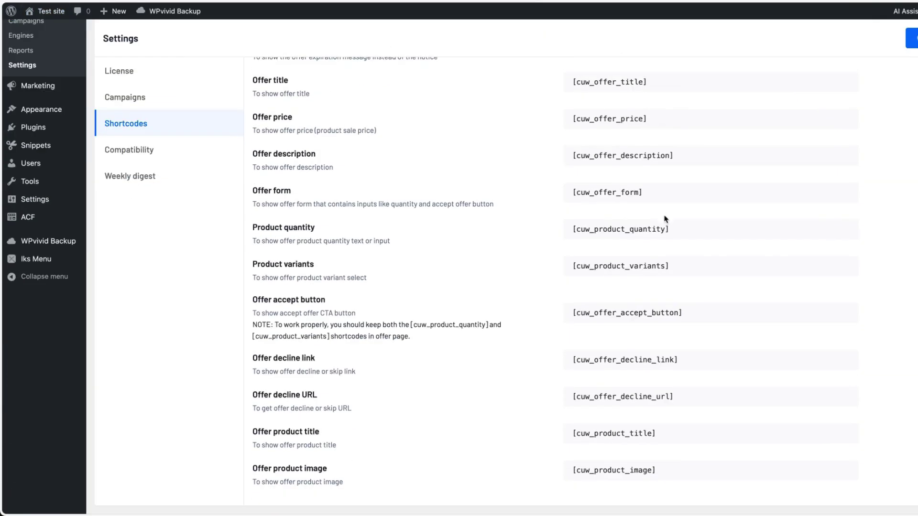
{"action": "scroll", "coordinate": [665, 219], "scroll_direction": "up", "scroll_amount": 10}
{"action": "left_click", "coordinate": [146, 197]}
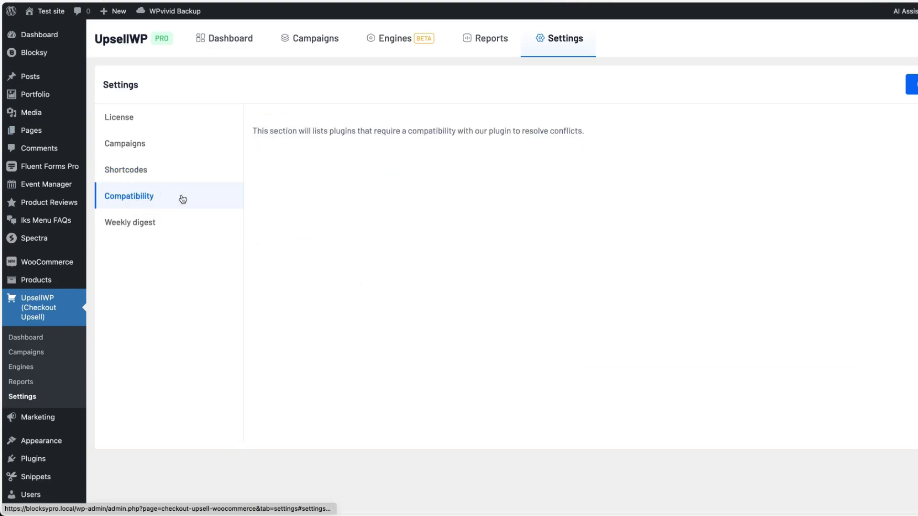
{"action": "left_click", "coordinate": [141, 222]}
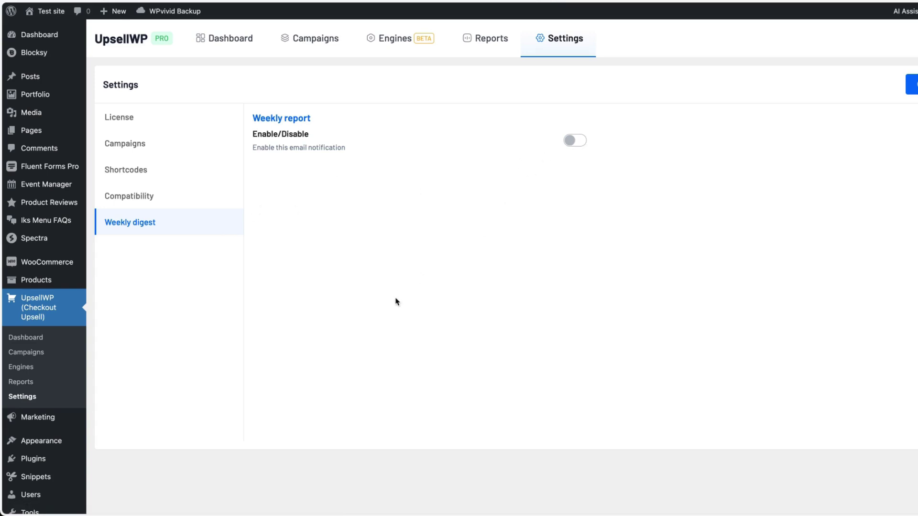
View the UpsellWP reports filtered by Cart Add-Ons, Upsell popups and Frequently Bought Together campaigns
{"action": "left_click", "coordinate": [22, 383]}
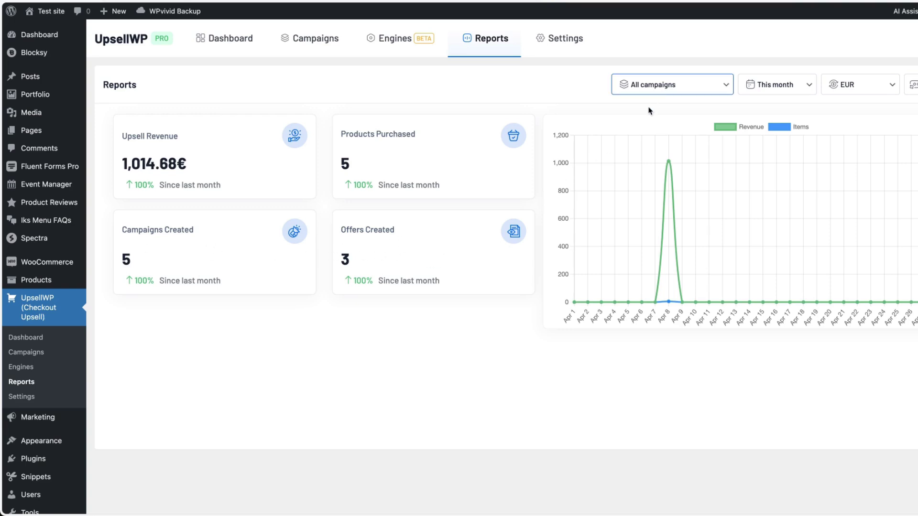
{"action": "left_click", "coordinate": [670, 84]}
{"action": "left_click", "coordinate": [675, 155]}
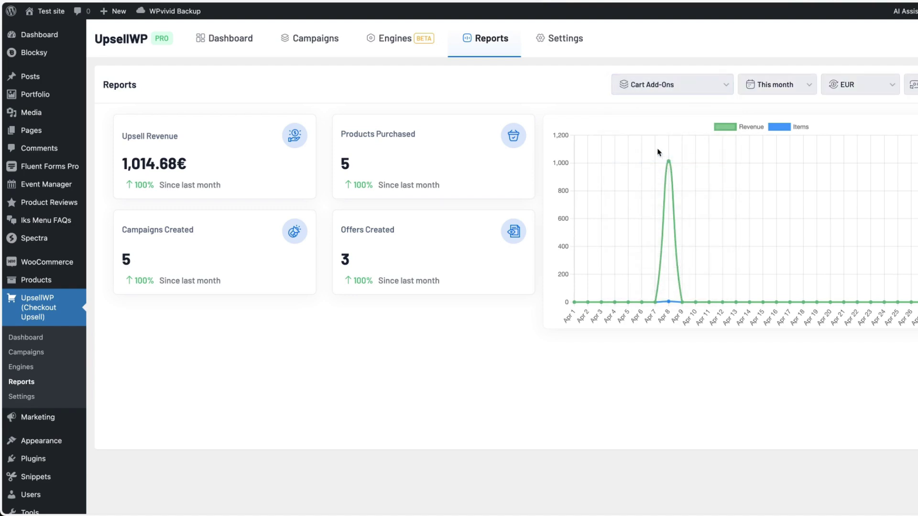
{"action": "left_click", "coordinate": [672, 86]}
{"action": "left_click", "coordinate": [651, 116]}
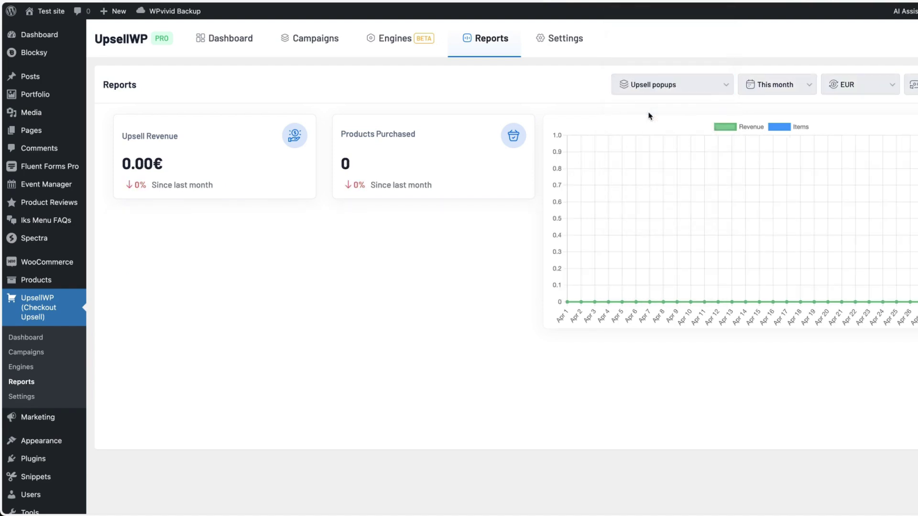
{"action": "left_click", "coordinate": [663, 36]}
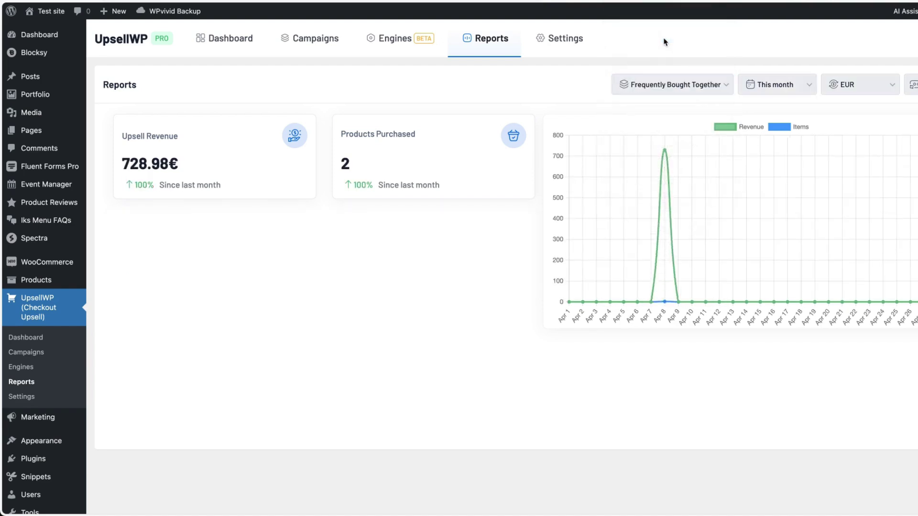
{"action": "left_click", "coordinate": [660, 36]}
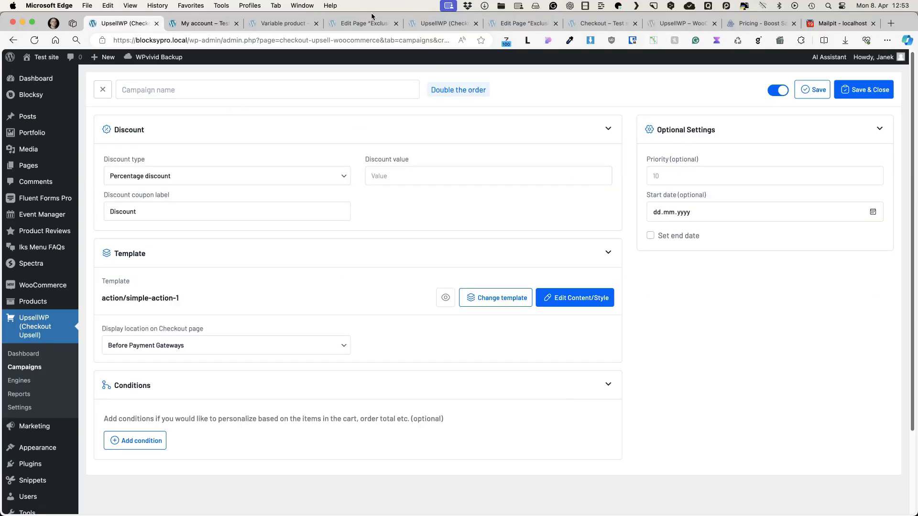
On the UpsellWP website, view the pricing plans and support page, and open the documentation
{"action": "left_click", "coordinate": [760, 23]}
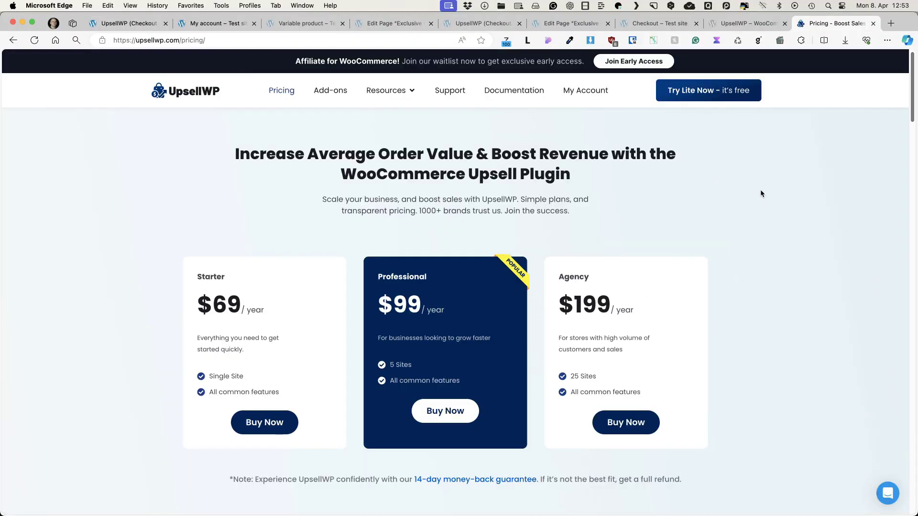
{"action": "left_click", "coordinate": [450, 92]}
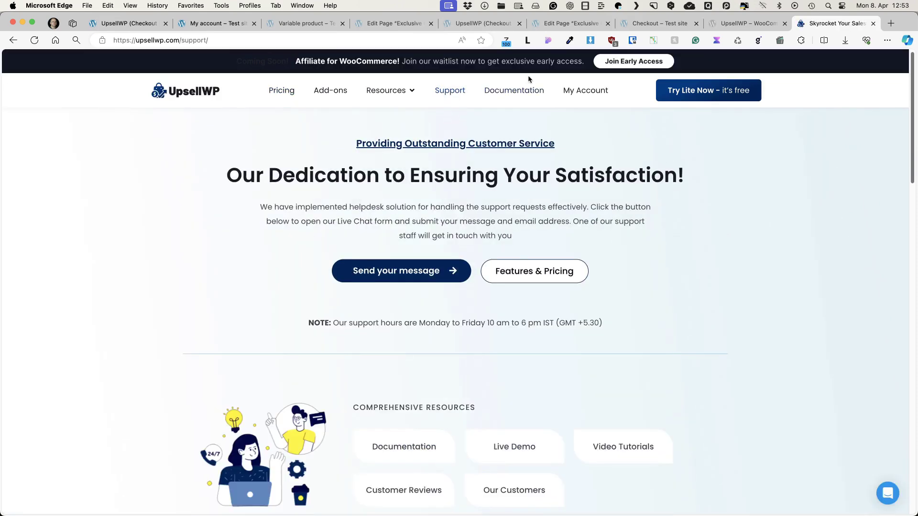
{"action": "left_click", "coordinate": [515, 92]}
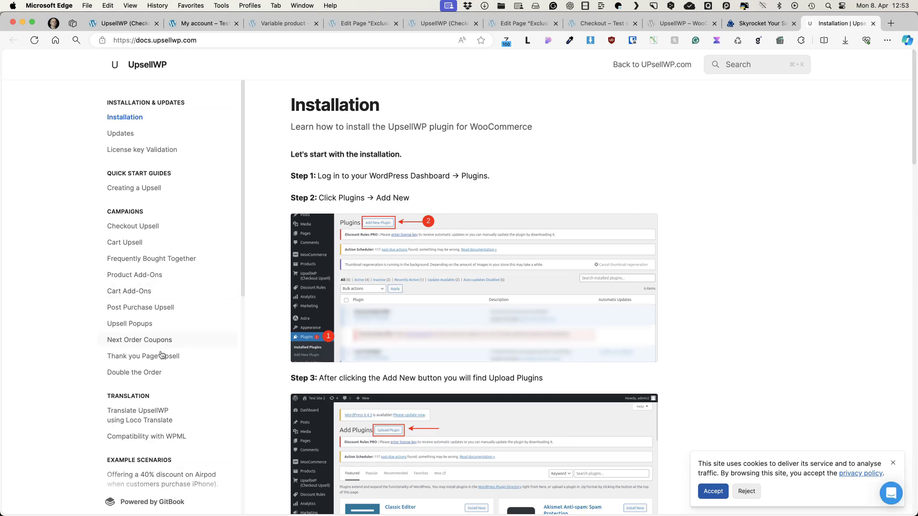
Examine the Double the Order campaign guide in the documentation and return to the Double the order campaign editor
{"action": "left_click", "coordinate": [122, 373]}
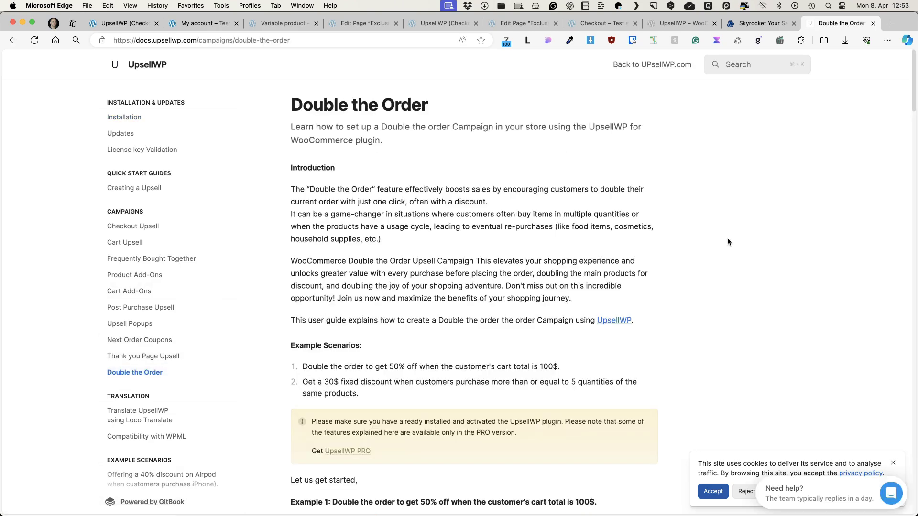
{"action": "scroll", "coordinate": [728, 237], "scroll_direction": "down", "scroll_amount": 10}
{"action": "scroll", "coordinate": [730, 236], "scroll_direction": "down", "scroll_amount": 12}
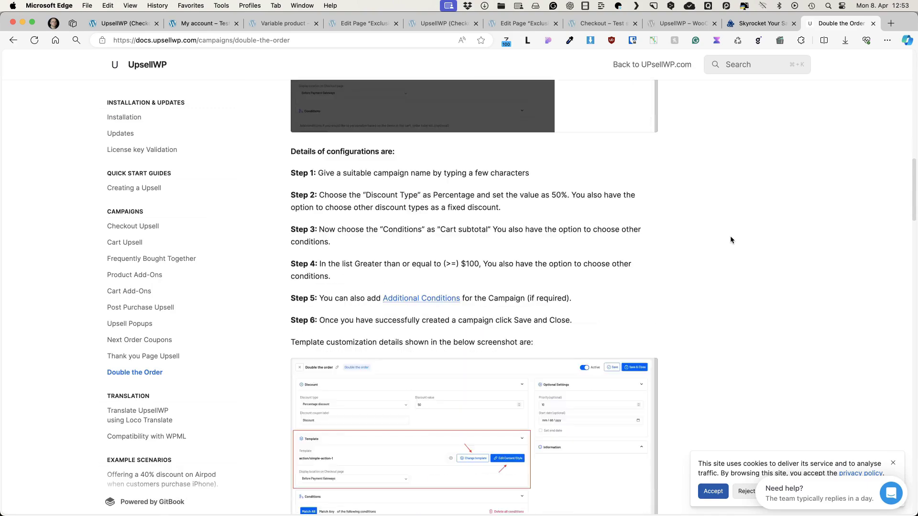
{"action": "scroll", "coordinate": [731, 236], "scroll_direction": "up", "scroll_amount": 14}
{"action": "scroll", "coordinate": [732, 236], "scroll_direction": "down", "scroll_amount": 16}
{"action": "scroll", "coordinate": [727, 240], "scroll_direction": "down", "scroll_amount": 8}
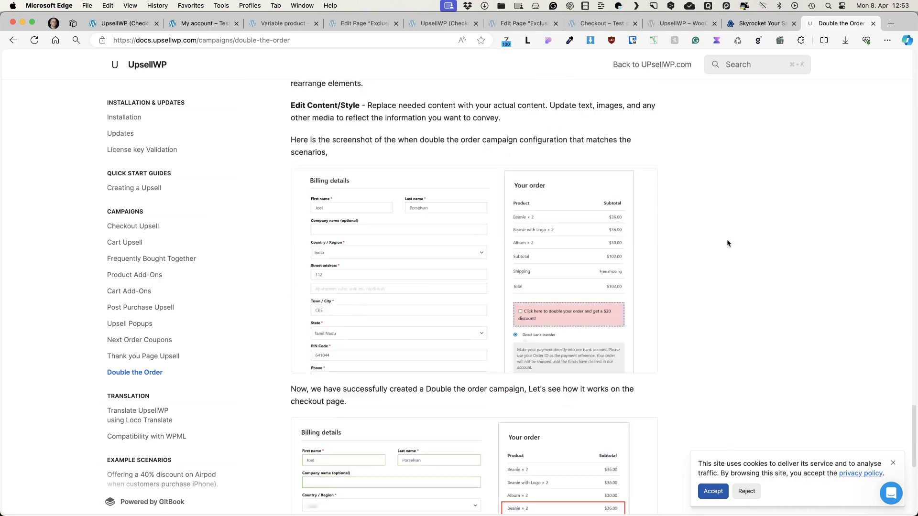
{"action": "scroll", "coordinate": [727, 241], "scroll_direction": "up", "scroll_amount": 12}
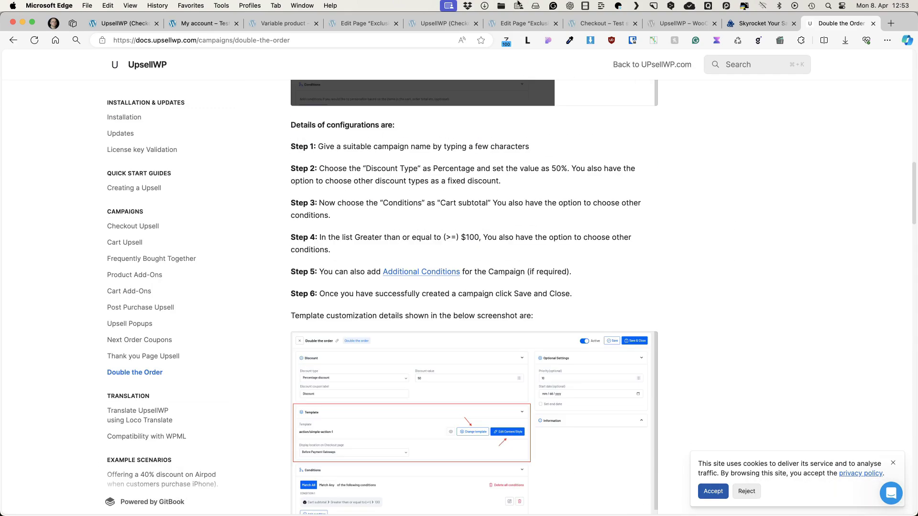
{"action": "key", "text": "super+1"}
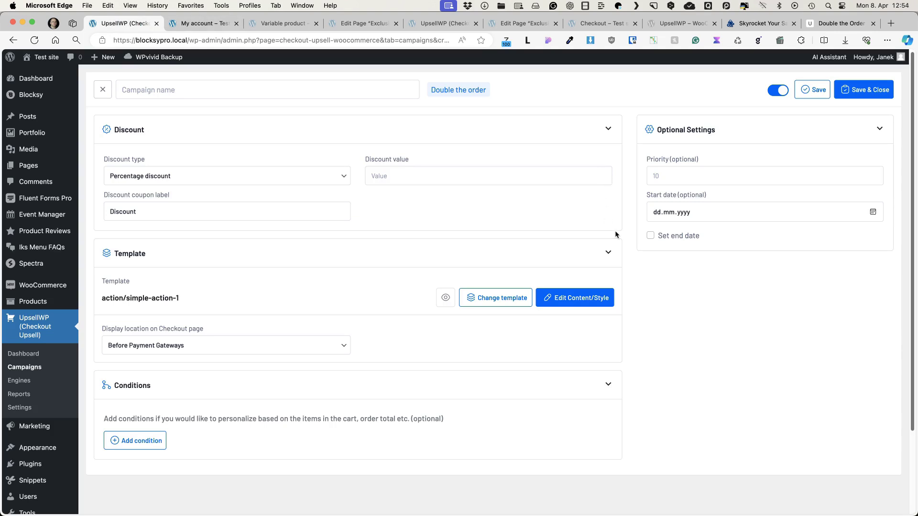